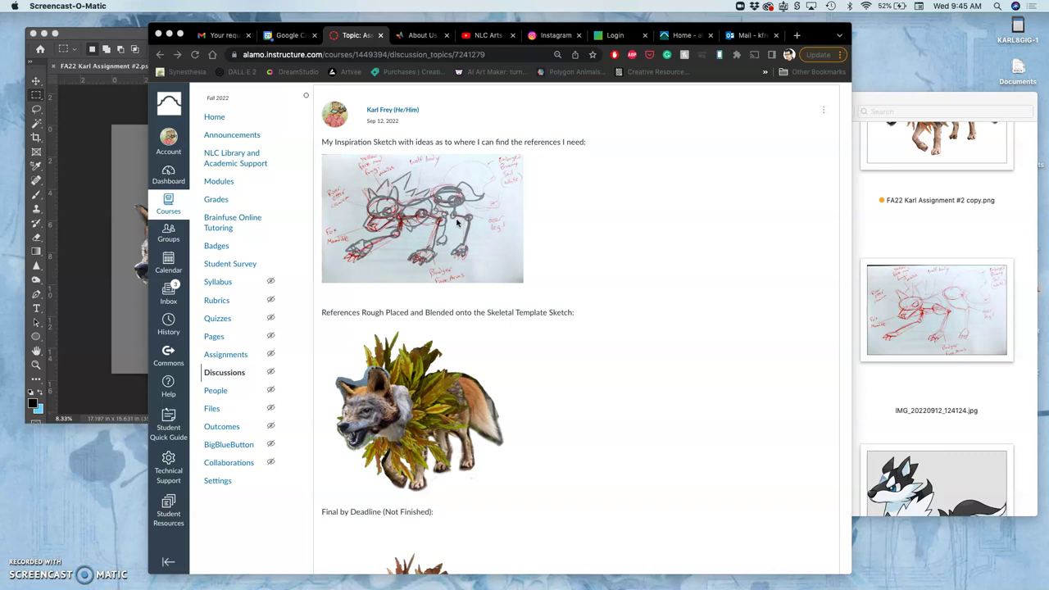
- Look through the reference images and composite versions in the Assignment #2 folder
left_click(905, 244)
scroll(905, 244, "up", 10)
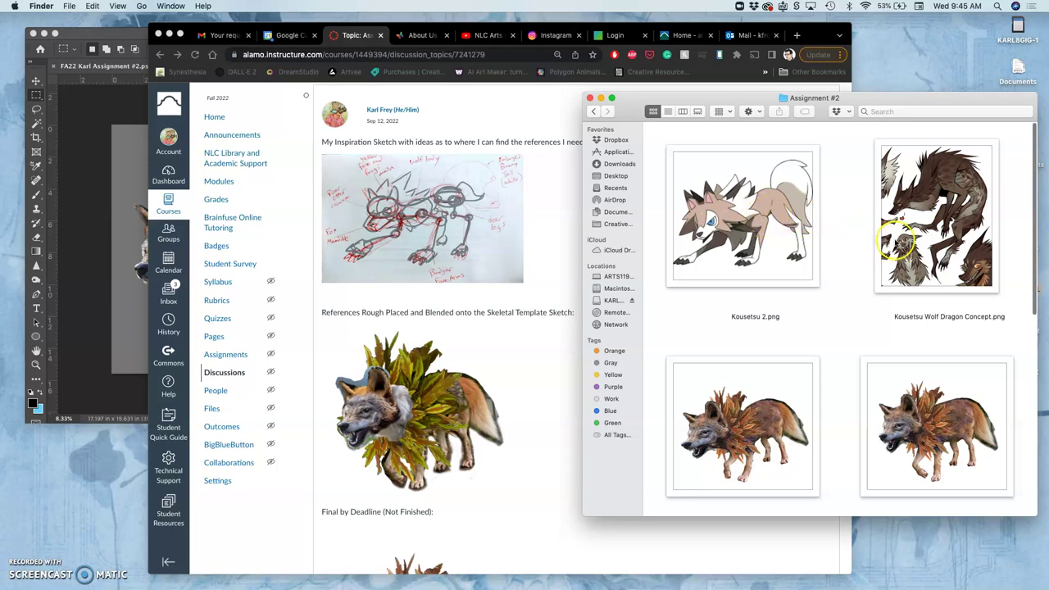
scroll(874, 298, "down", 10)
scroll(910, 368, "up", 6)
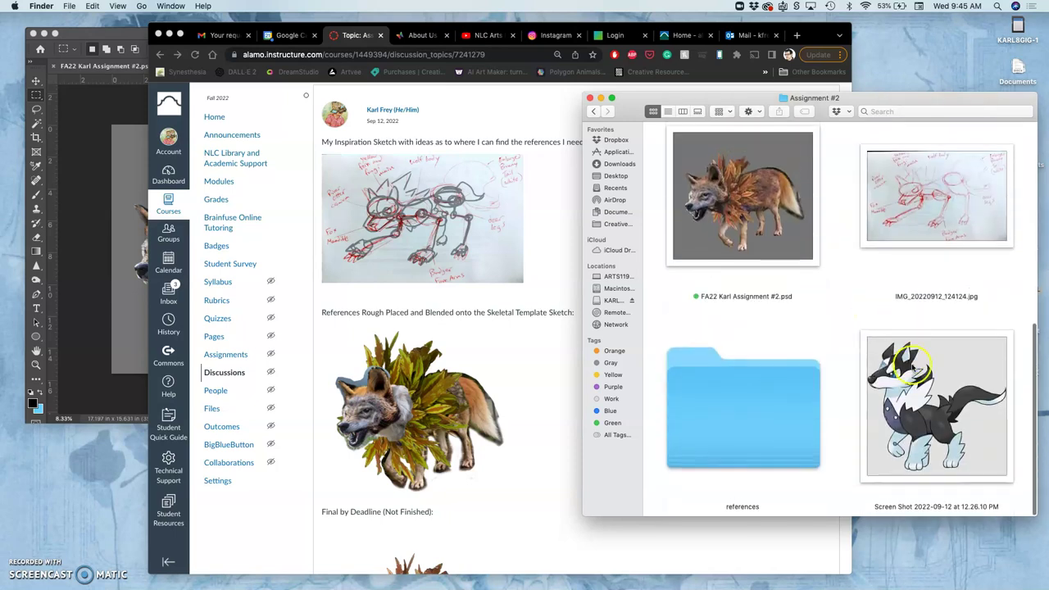
scroll(918, 399, "up", 2)
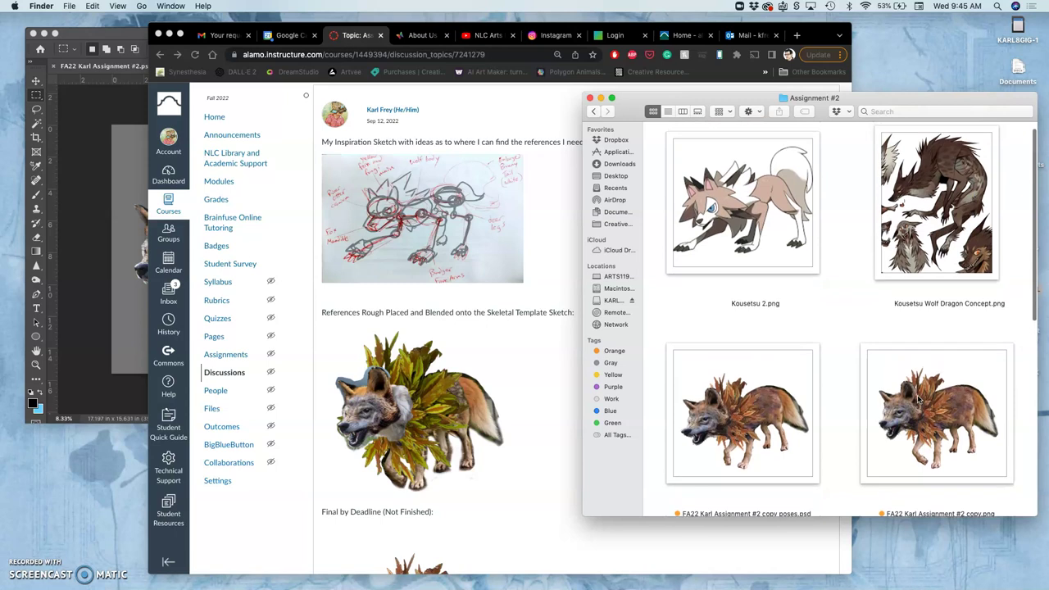
- Review the inspiration sketch, rough reference composite and unfinished final image in the Canvas discussion post
left_click(542, 266)
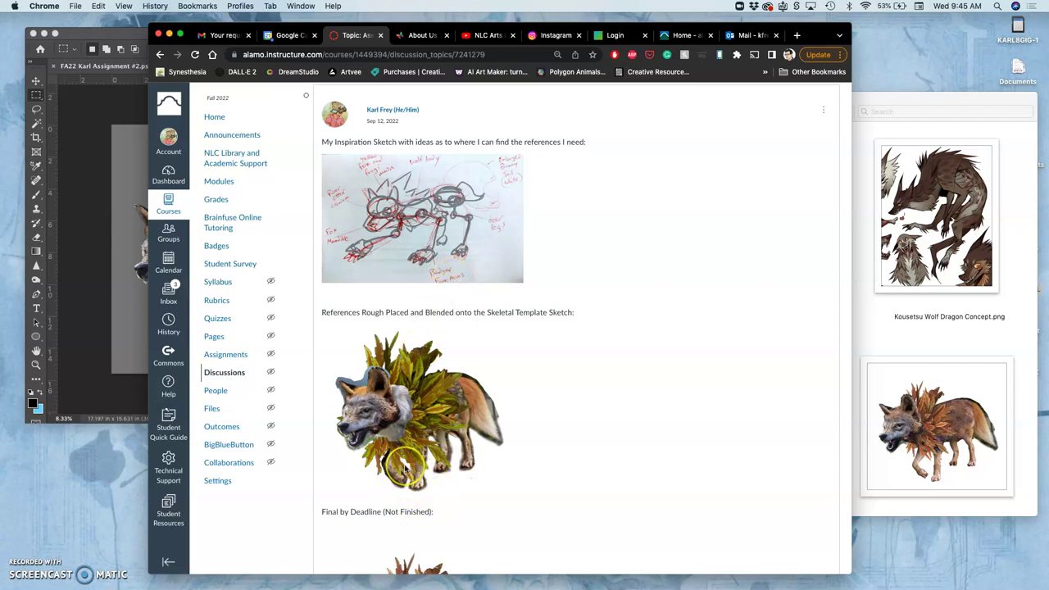
scroll(403, 475, "down", 5)
scroll(405, 468, "down", 1)
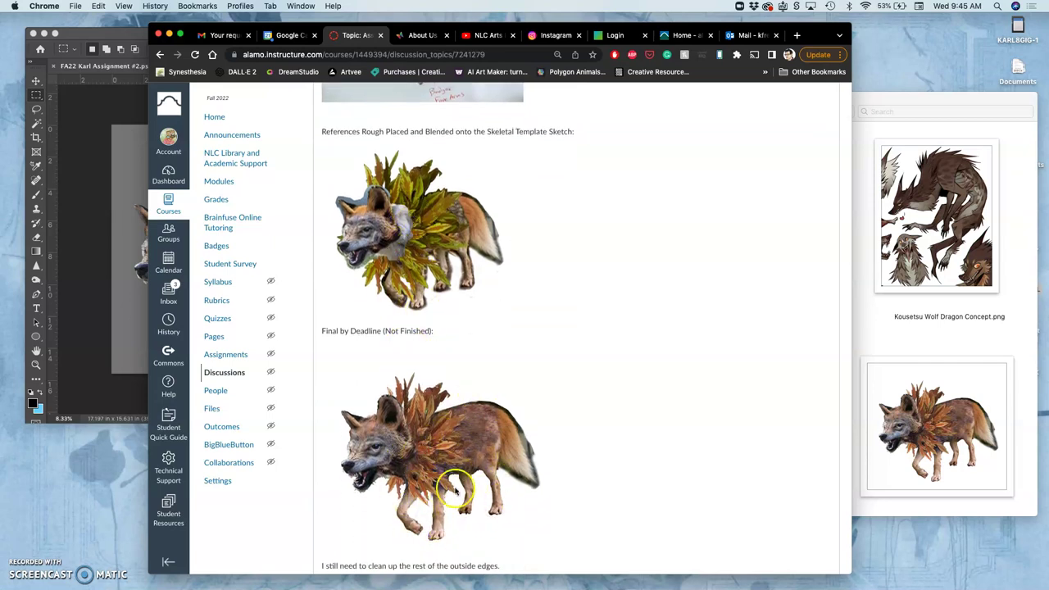
scroll(447, 475, "down", 3)
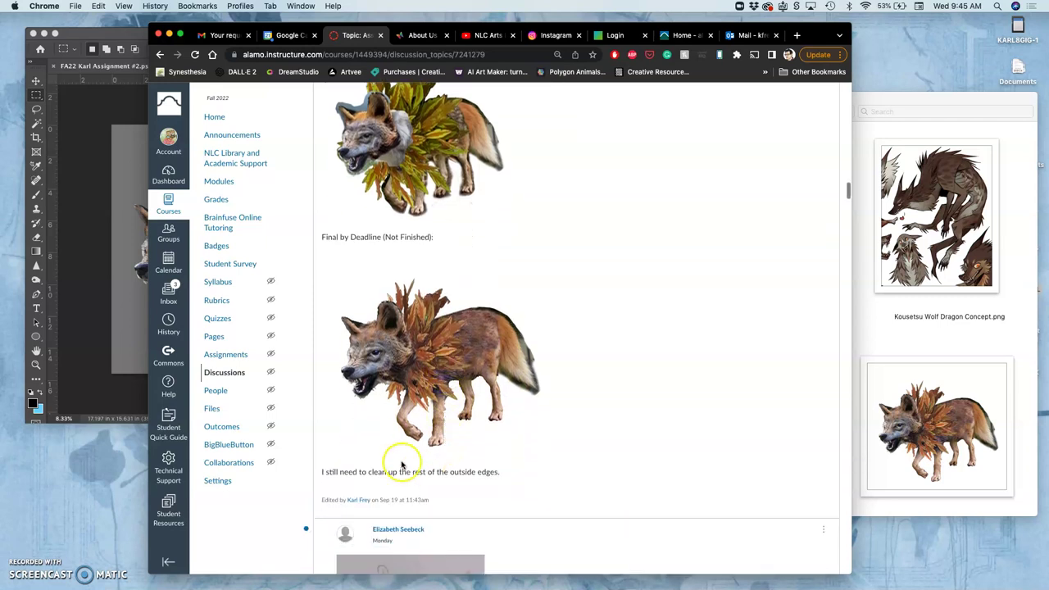
scroll(445, 370, "up", 1)
scroll(445, 369, "up", 1)
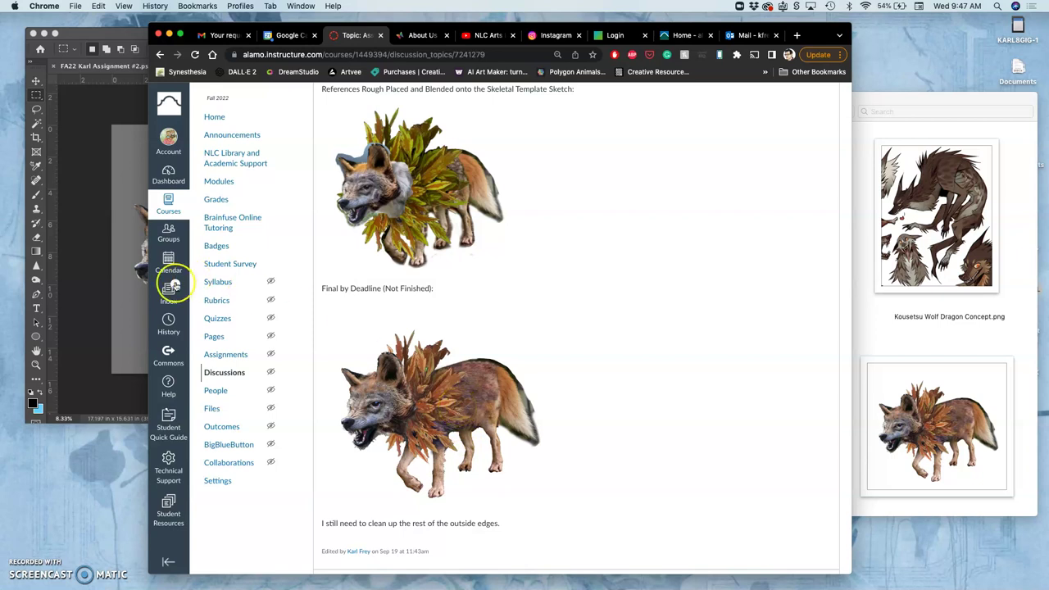
- Switch to Photoshop and hide the merged Layer 16, keeping Layer 13 copy 2 visible
left_click(121, 304)
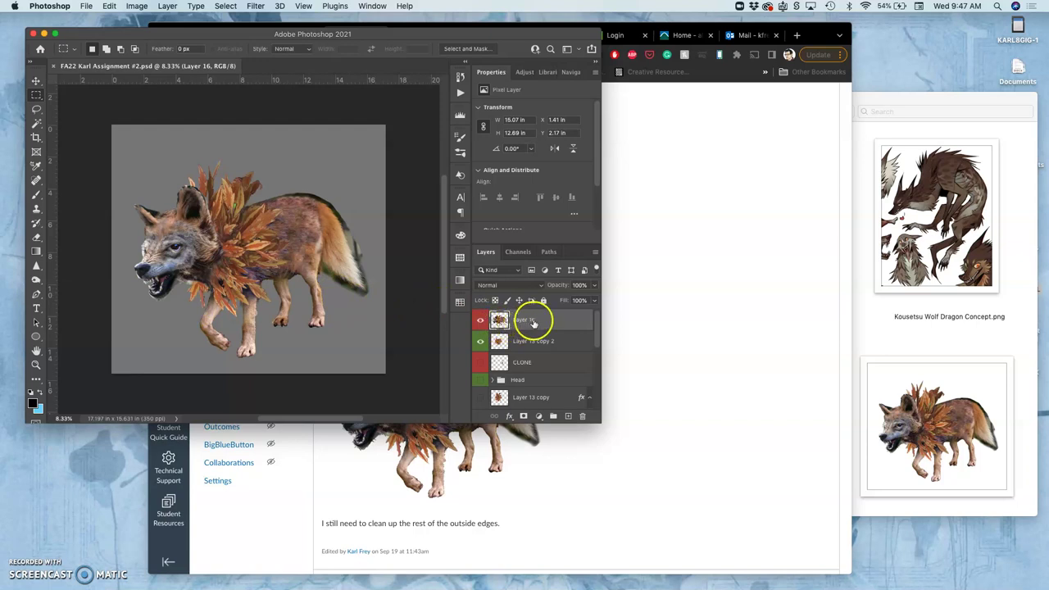
left_click(481, 342)
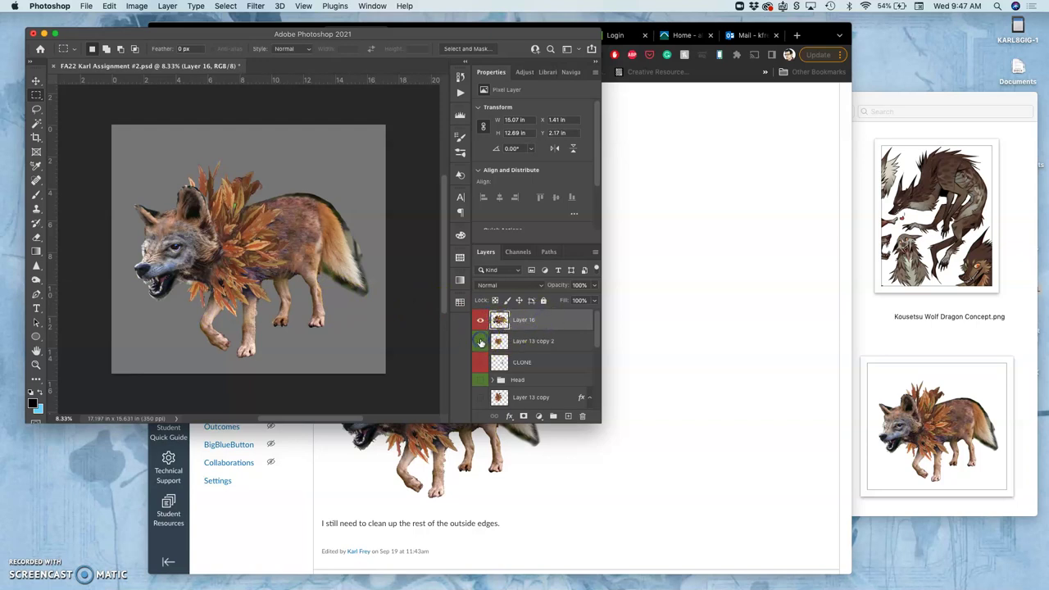
left_click(481, 321)
left_click(480, 322)
left_click(481, 321)
left_click(481, 342)
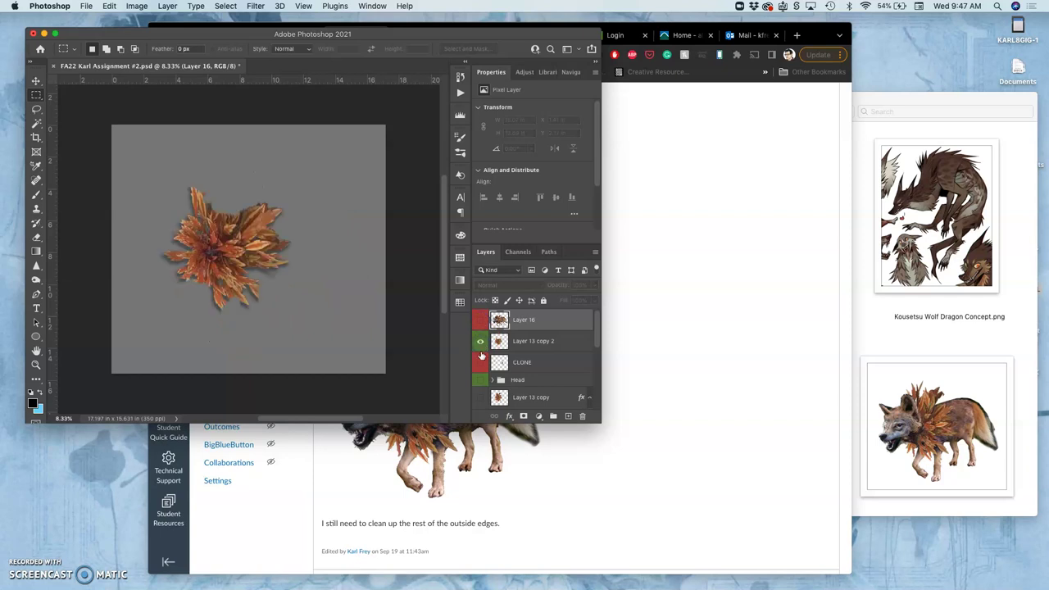
- Show the CLONE layer, the Head group and Layer 13 copy
left_click(481, 362)
left_click(481, 380)
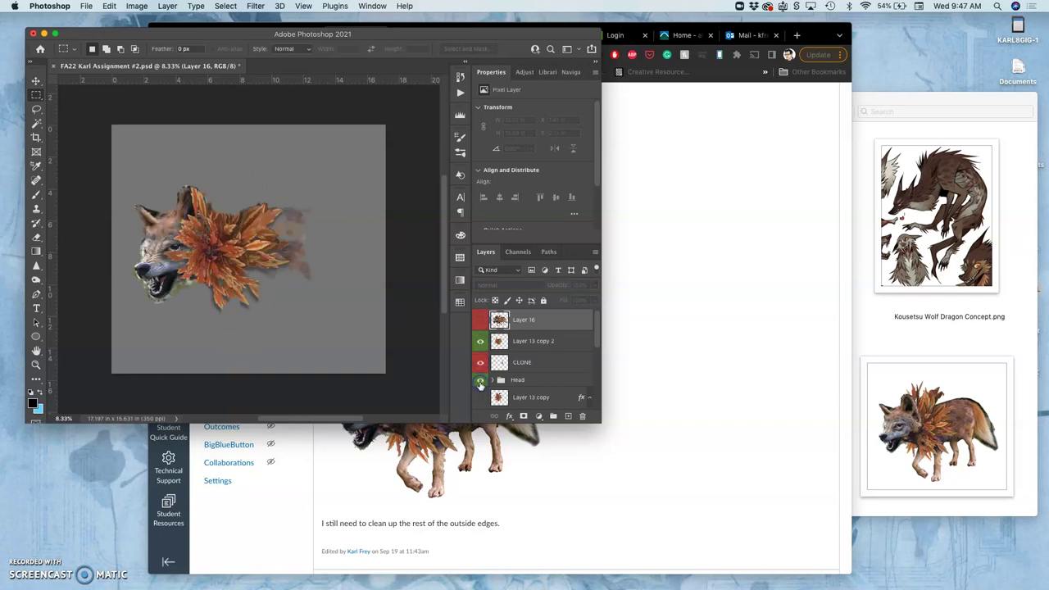
scroll(481, 386, "down", 1)
left_click(481, 386)
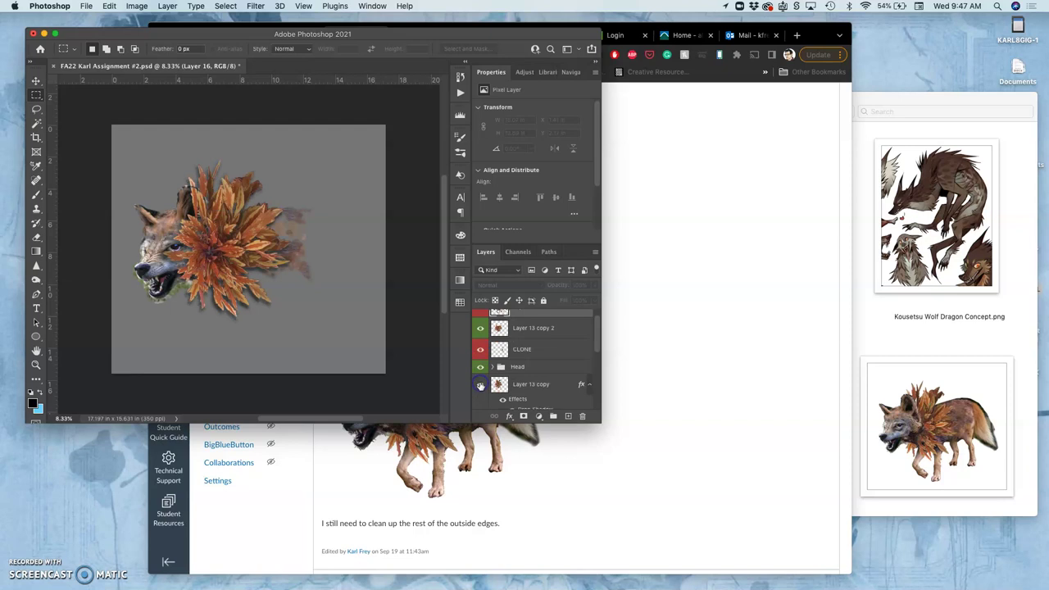
- Preview the green leaf Layer 13, hide it again and show the Body group
scroll(481, 385, "down", 2)
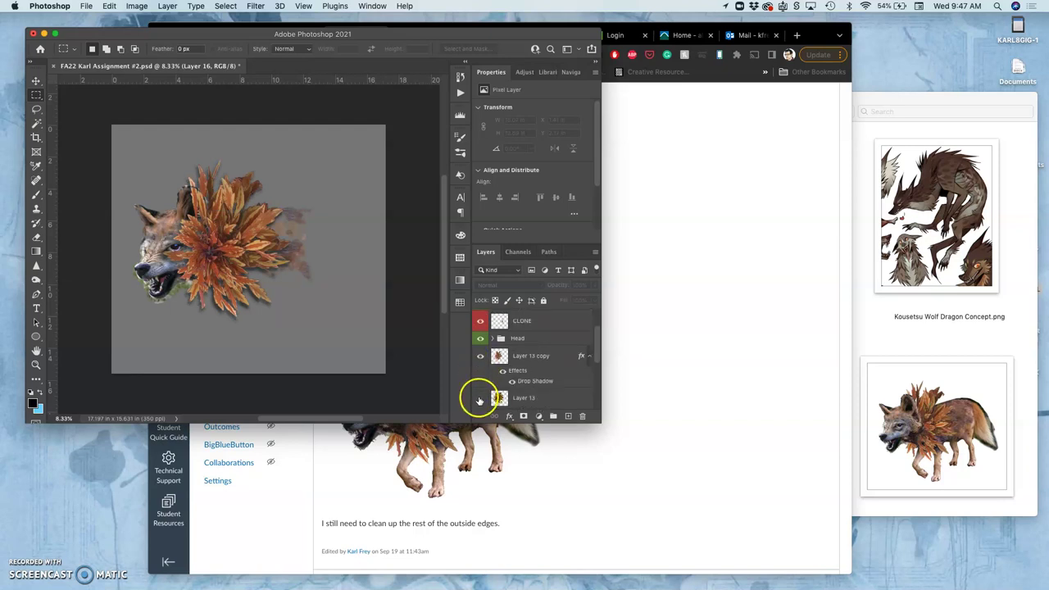
left_click(480, 397)
scroll(480, 399, "down", 3)
left_click(480, 356)
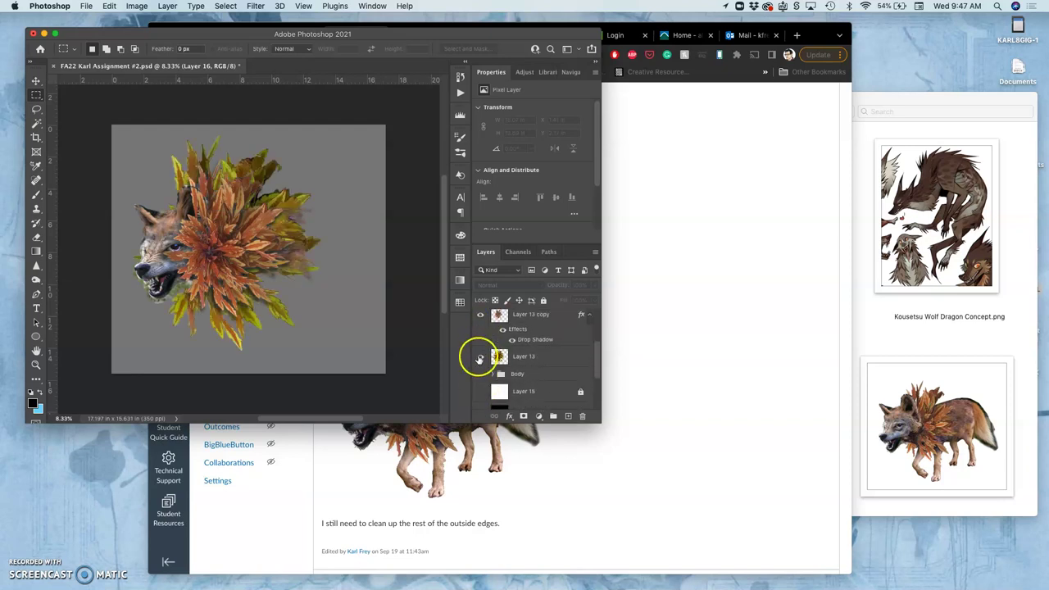
left_click(480, 373)
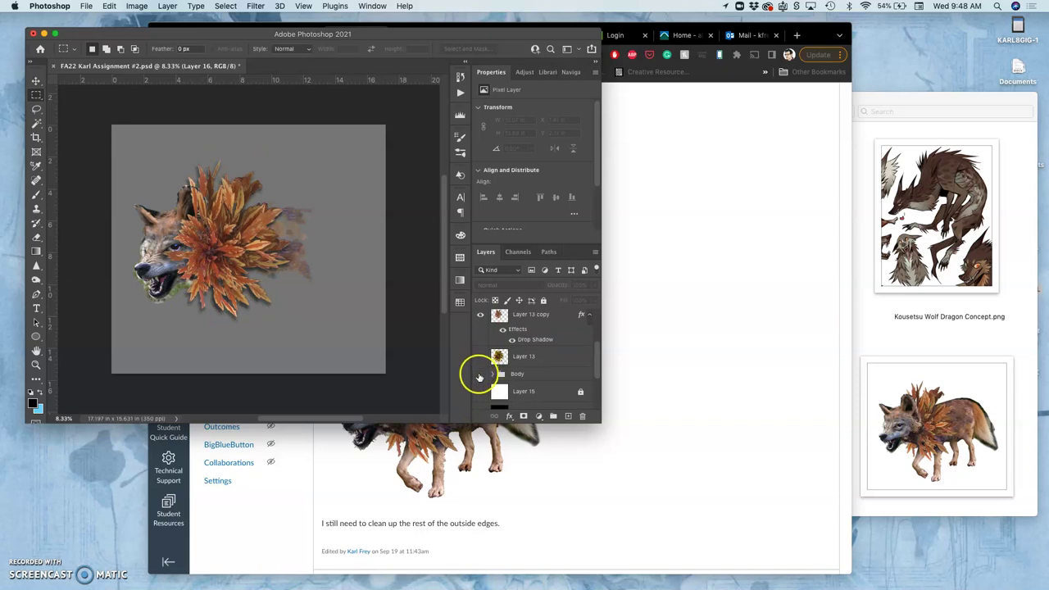
- Show the black Layer 14 copy and the white Layer 15 backgrounds
scroll(479, 377, "down", 2)
scroll(479, 376, "down", 1)
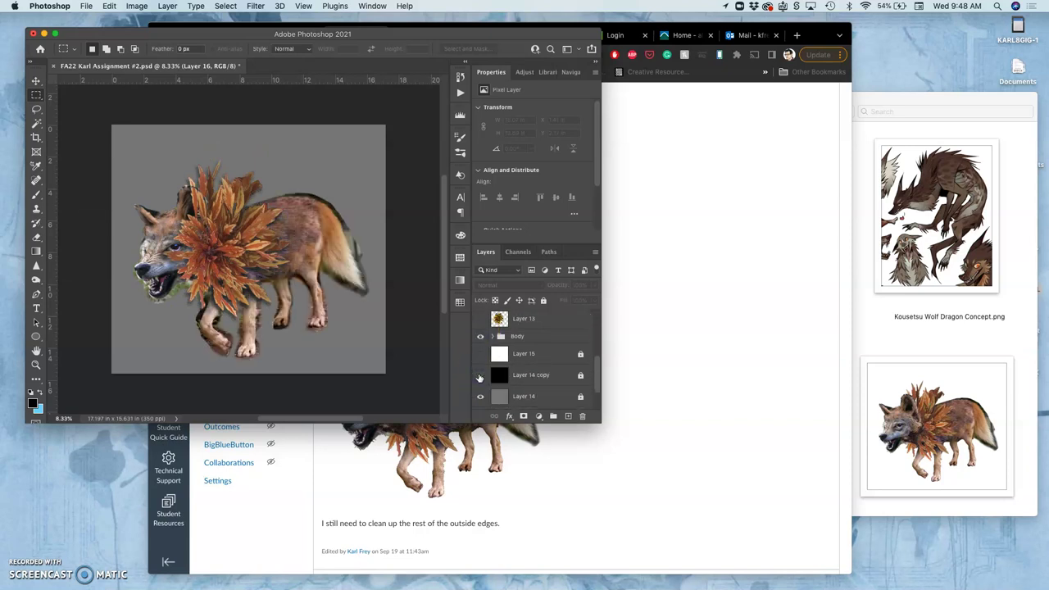
left_click(480, 375)
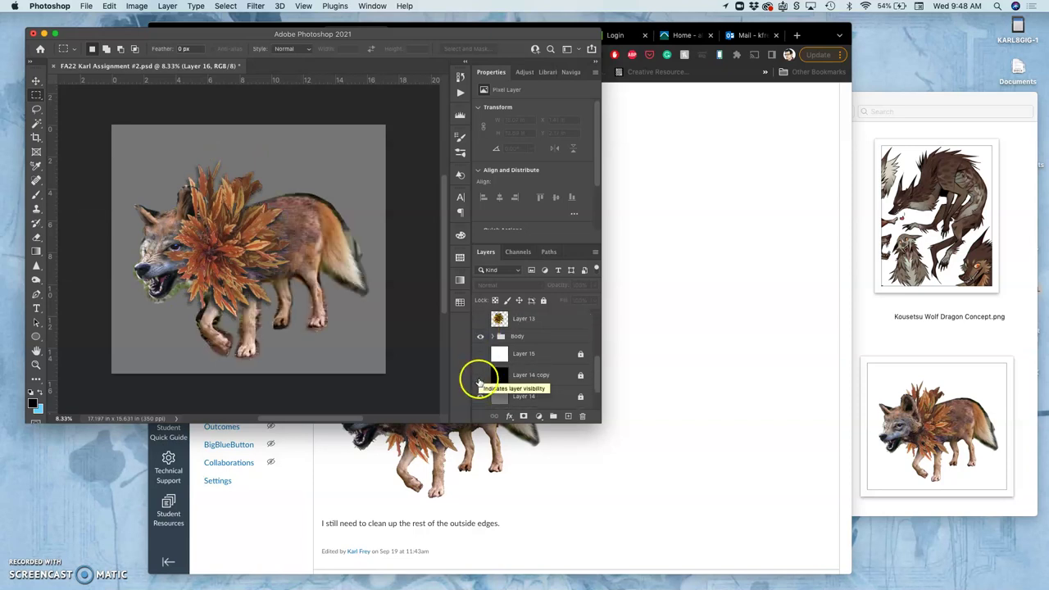
left_click(480, 353)
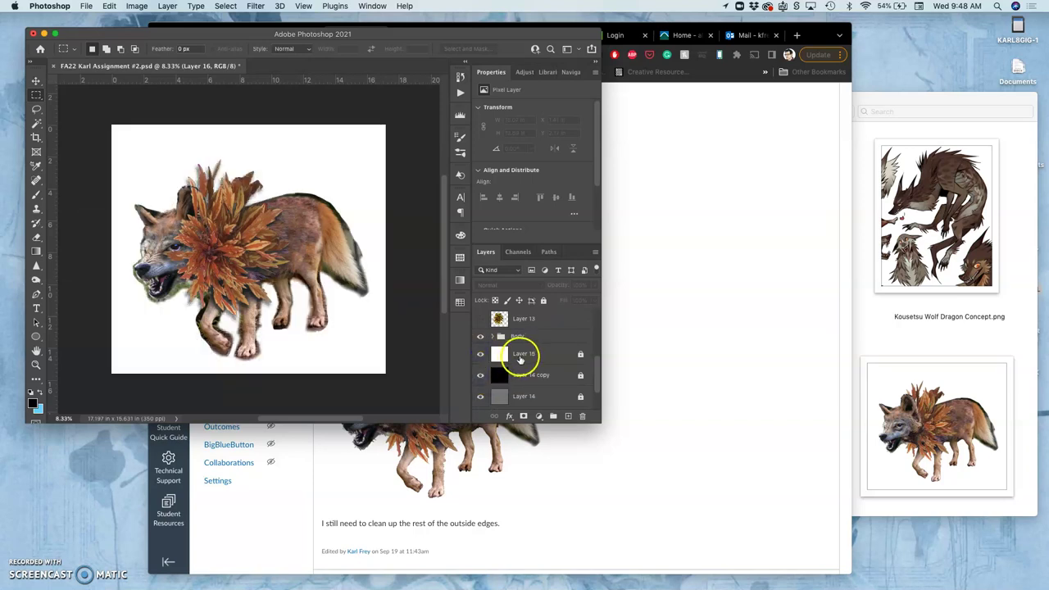
- Unlock Layer 15, Layer 14 copy and Layer 14, and delete Layer 14 copy
left_click(519, 358)
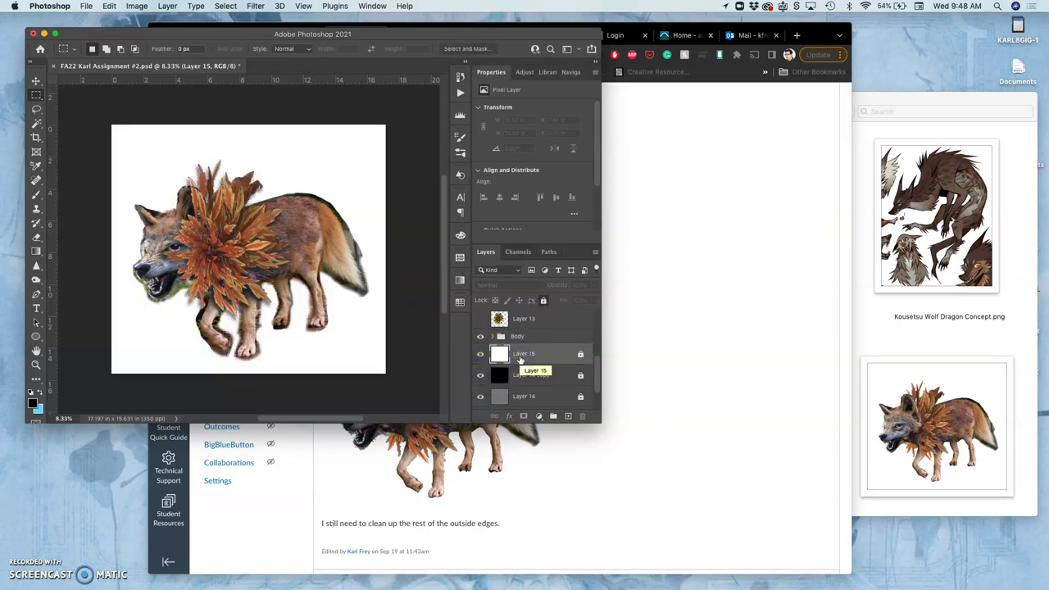
left_click(543, 300)
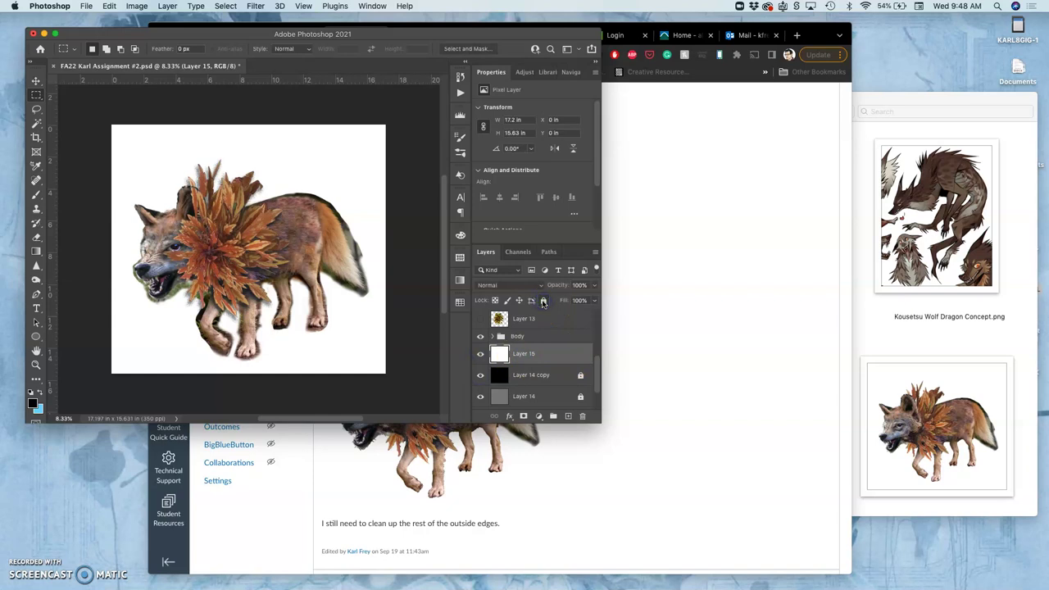
left_click(563, 377)
left_click(543, 300)
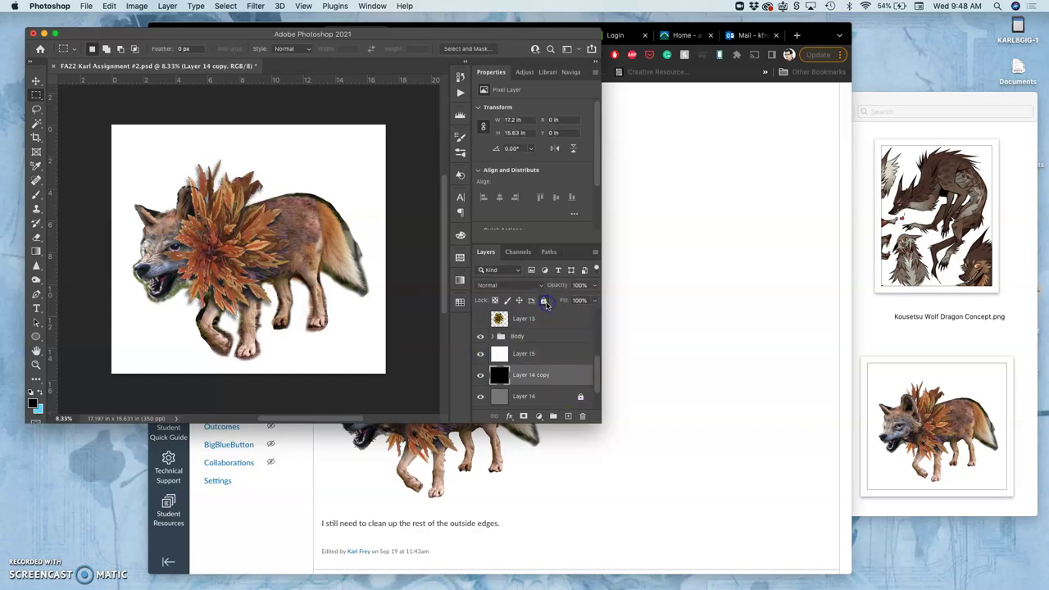
key("Delete")
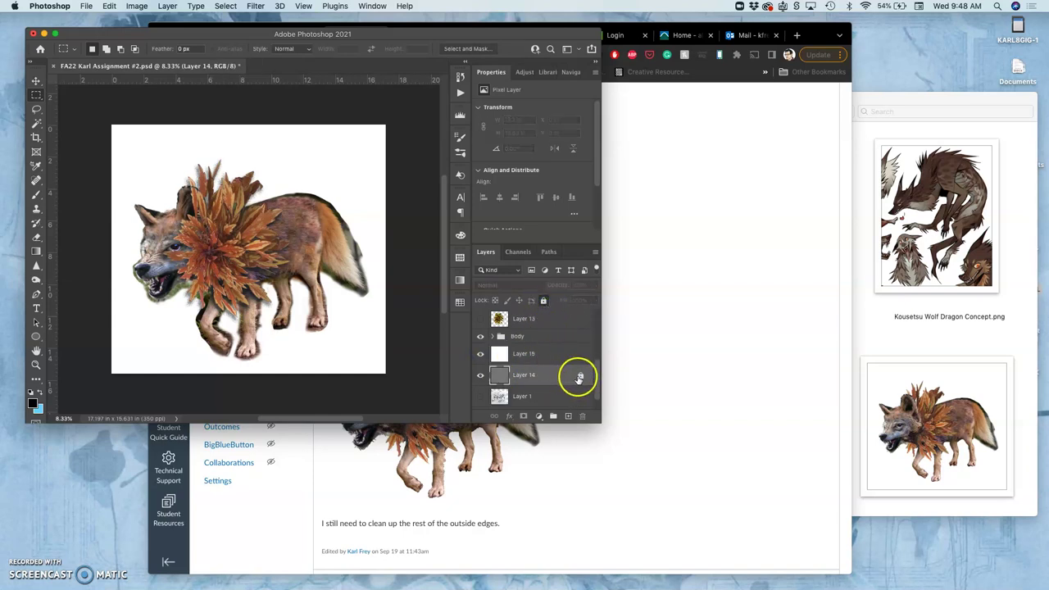
left_click(544, 301)
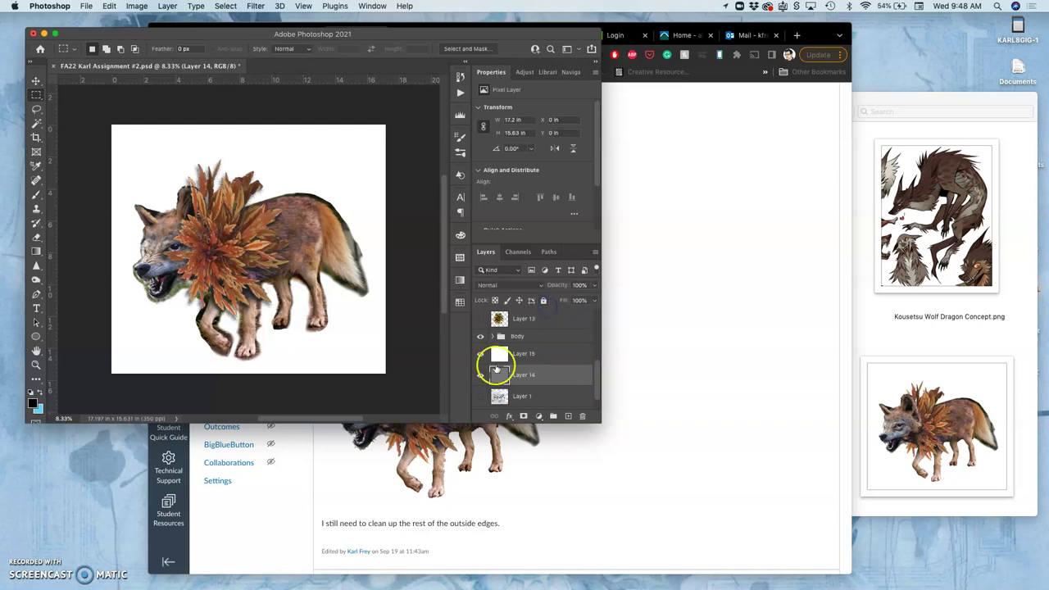
- Hide Layer 14, Layer 15 and the Body group, and show the Layer 1 sketch
left_click_drag(480, 376, 475, 334)
left_click(480, 398)
- Hide Layer 13 copy 2 and briefly show Layer 16 to compare it with the separate layers over the sketch
scroll(512, 369, "up", 5)
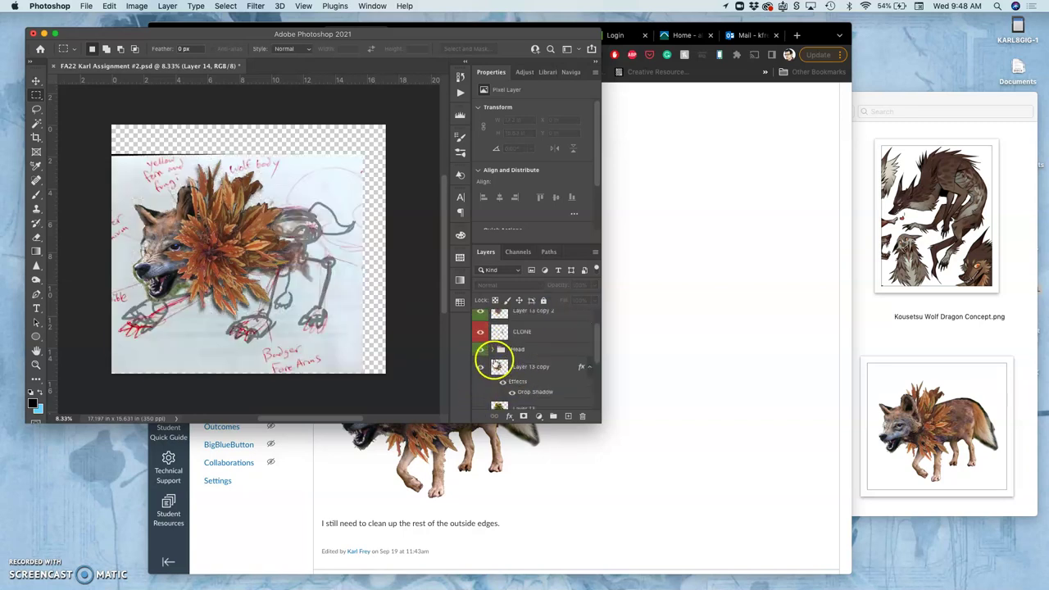
scroll(480, 346, "up", 2)
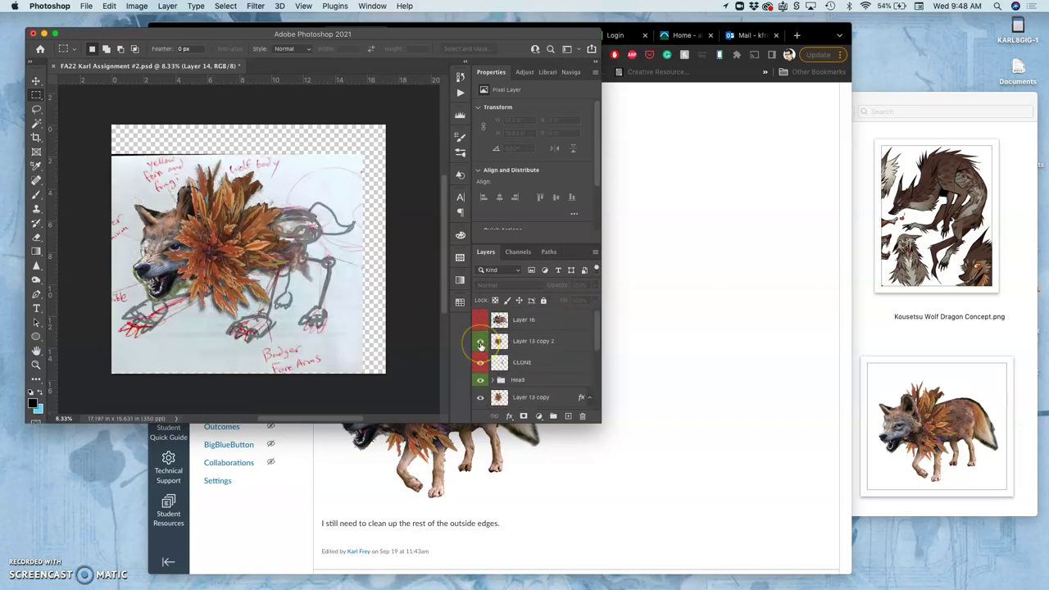
left_click(480, 345)
left_click(480, 345)
left_click(480, 345)
left_click(480, 320)
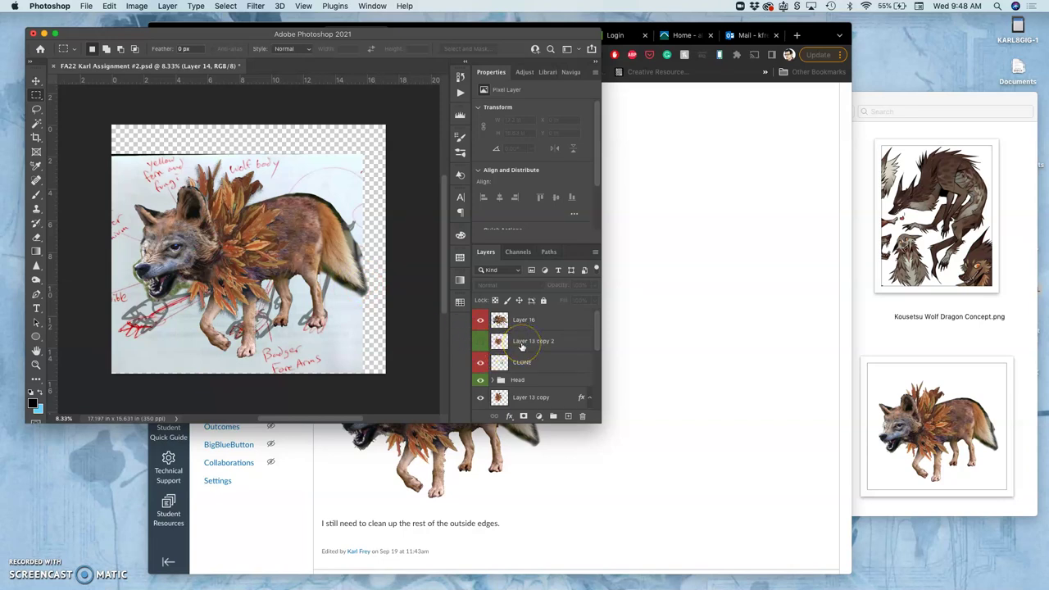
left_click(480, 319)
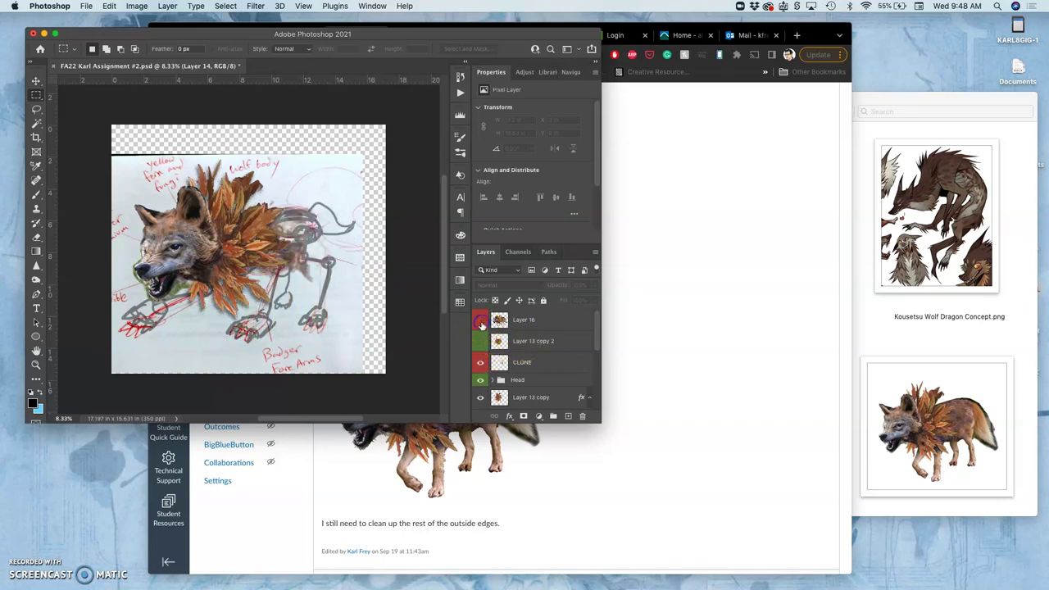
- Show the Body group again, check Layer 13 by toggling its visibility, and select Layer 13 while it is hidden
scroll(484, 373, "down", 2)
scroll(484, 377, "down", 1)
left_click(480, 385)
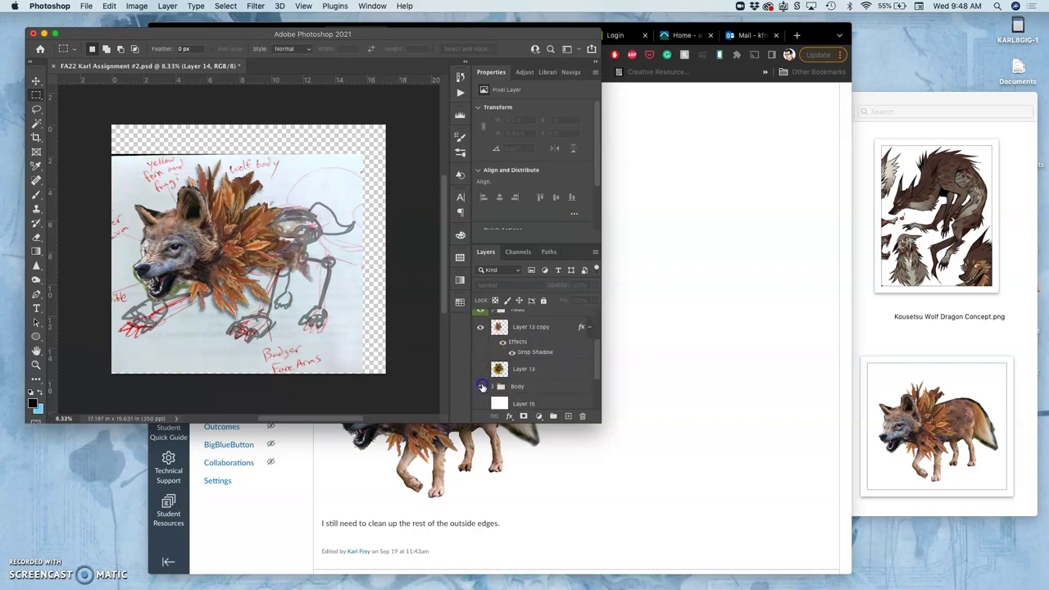
left_click(480, 368)
left_click(480, 369)
left_click(518, 373)
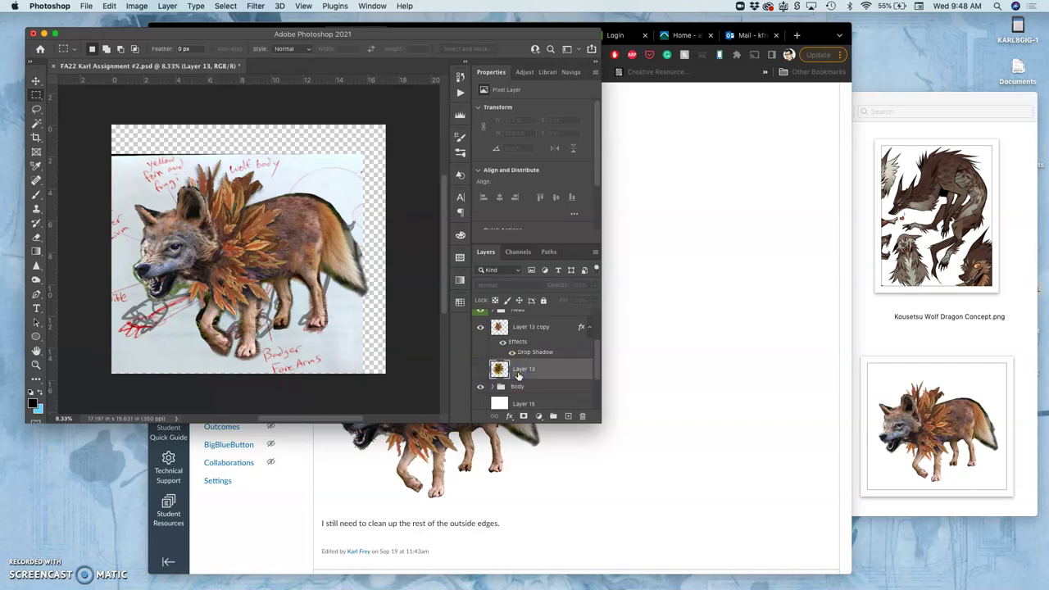
- Compare the leaf collar with Layer 13 copy and Layer 13 copy 2 toggled, keeping Layer 13 copy shown and Layer 13 copy 2 hidden
left_click(480, 326)
left_click(480, 327)
scroll(511, 349, "up", 3)
left_click(480, 341)
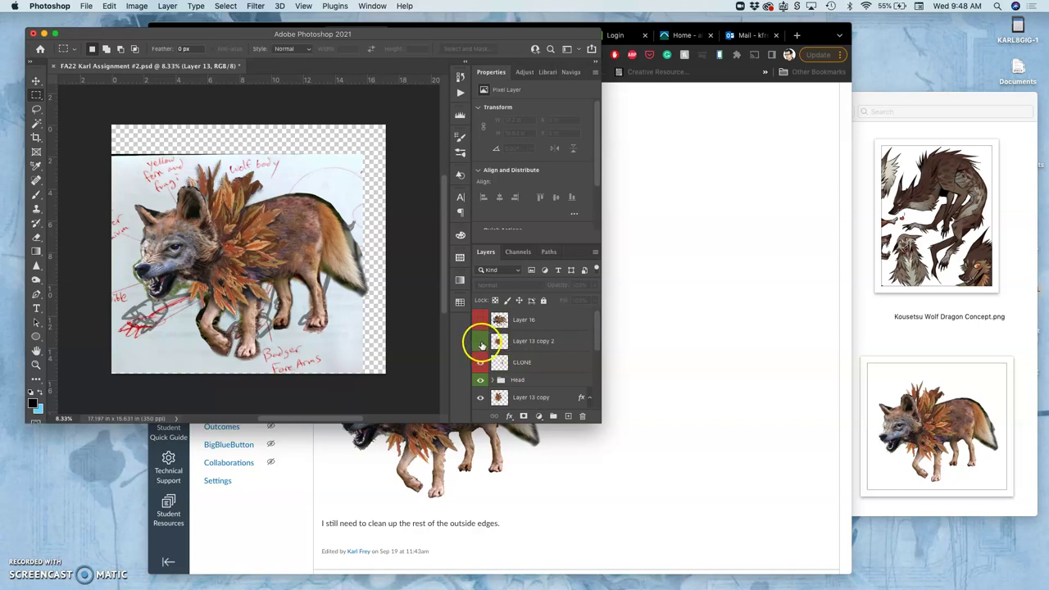
left_click(480, 342)
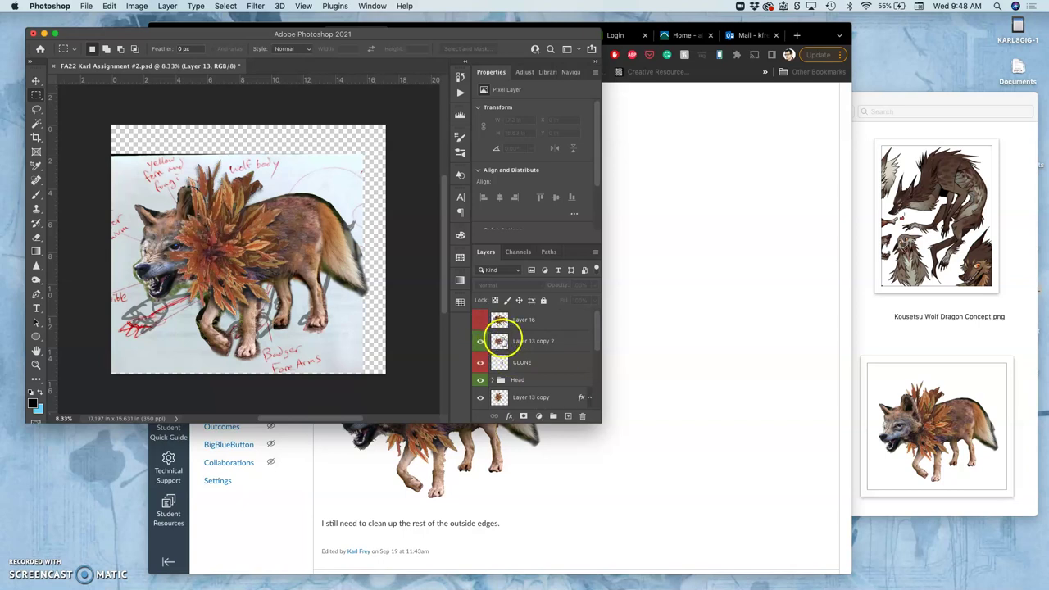
left_click(480, 342)
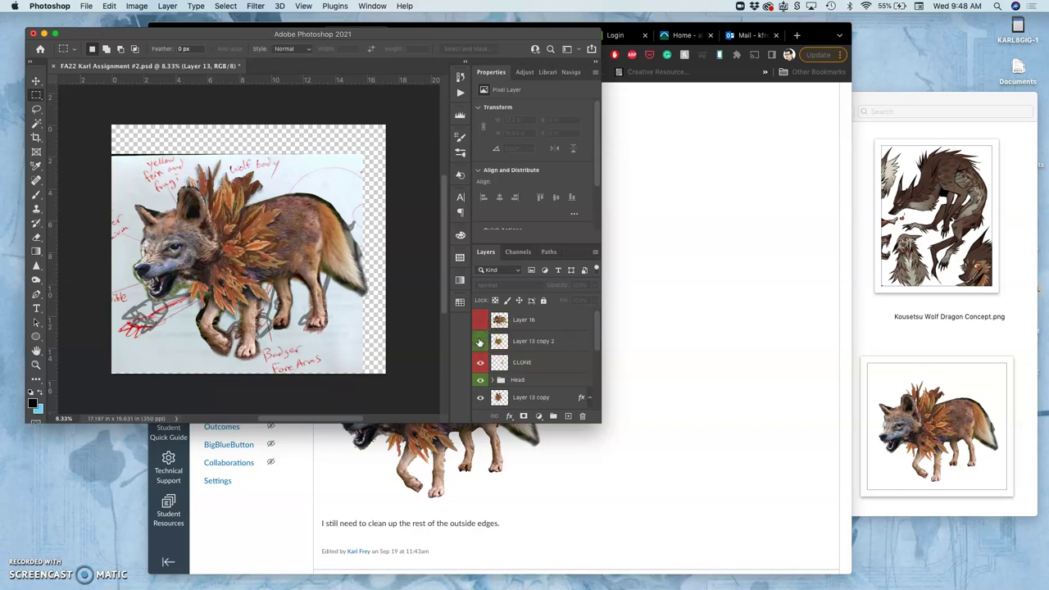
left_click(480, 341)
left_click(480, 341)
left_click(480, 341)
left_click(480, 342)
left_click(480, 341)
left_click(480, 342)
- Enlarge the Photoshop window and move it up so more of the canvas and layer list fits
left_click(551, 363)
scroll(519, 352, "down", 5)
left_click_drag(598, 417, 793, 588)
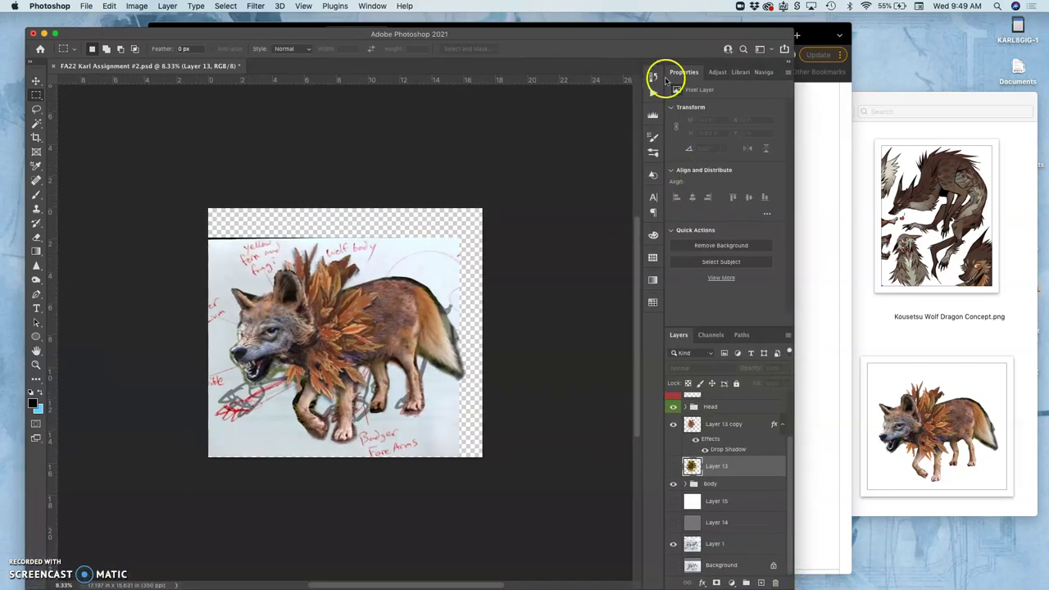
left_click_drag(651, 36, 643, 24)
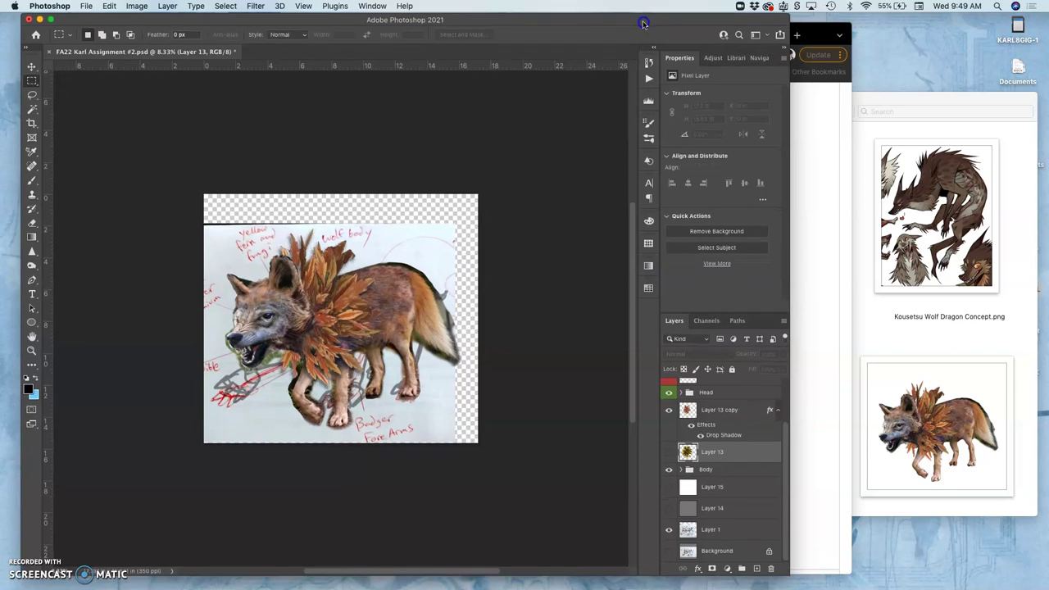
left_click_drag(792, 562, 918, 586)
scroll(881, 524, "up", 2)
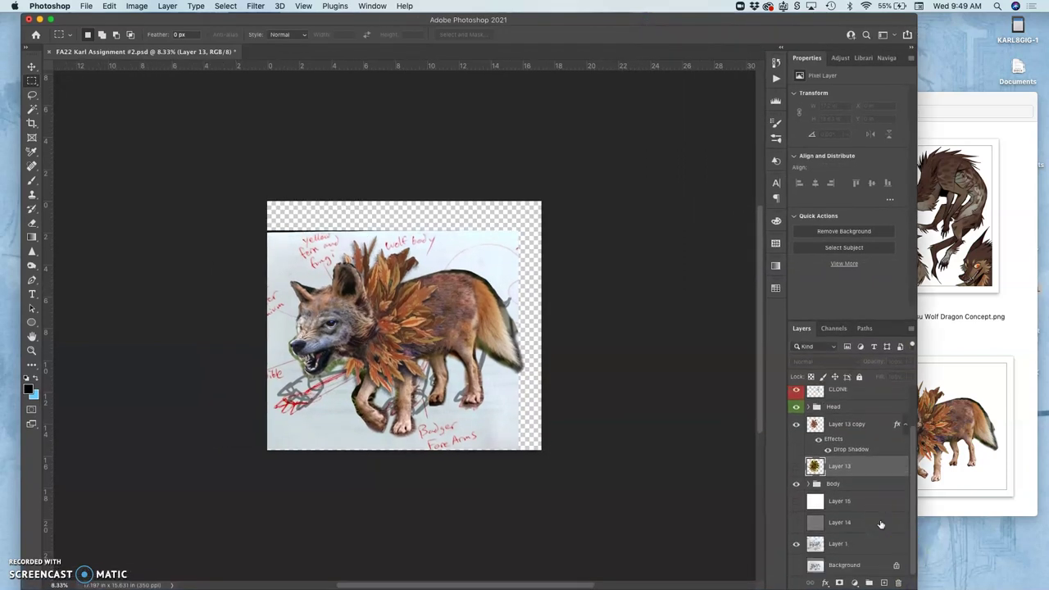
- Hide the sketch on Layer 1 and inspect the rough edges of the enlarged creature over transparency
left_click(795, 543)
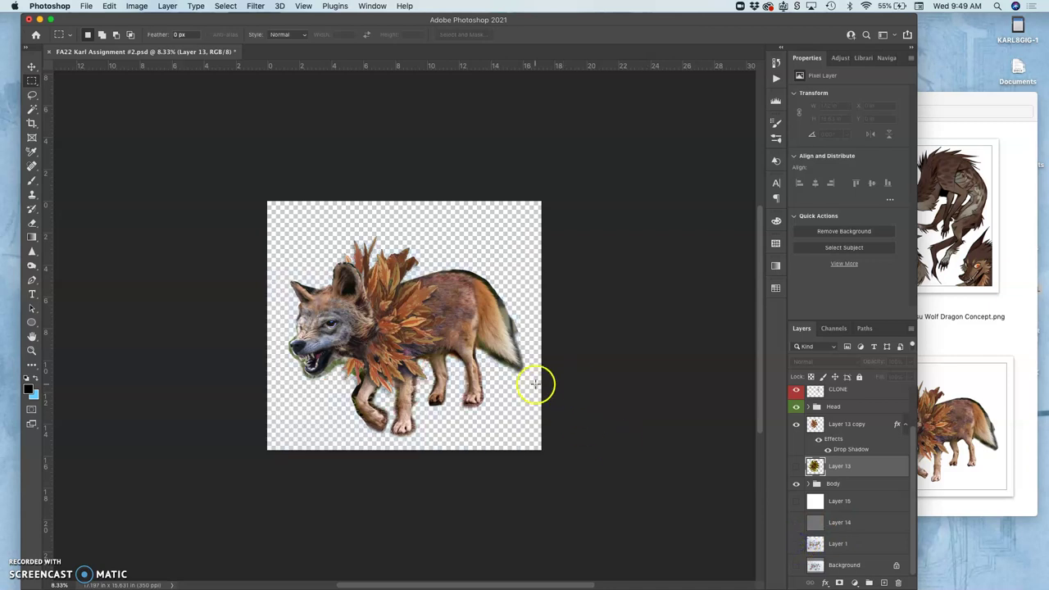
key("super+plus")
key("super+plus")
key("super+plus")
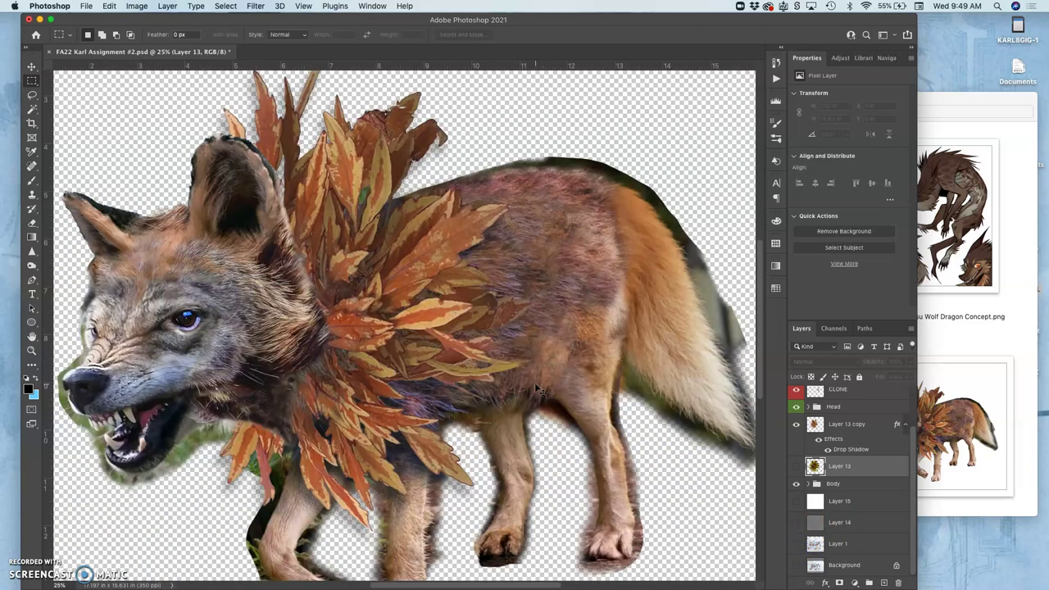
scroll(535, 387, "down", 3)
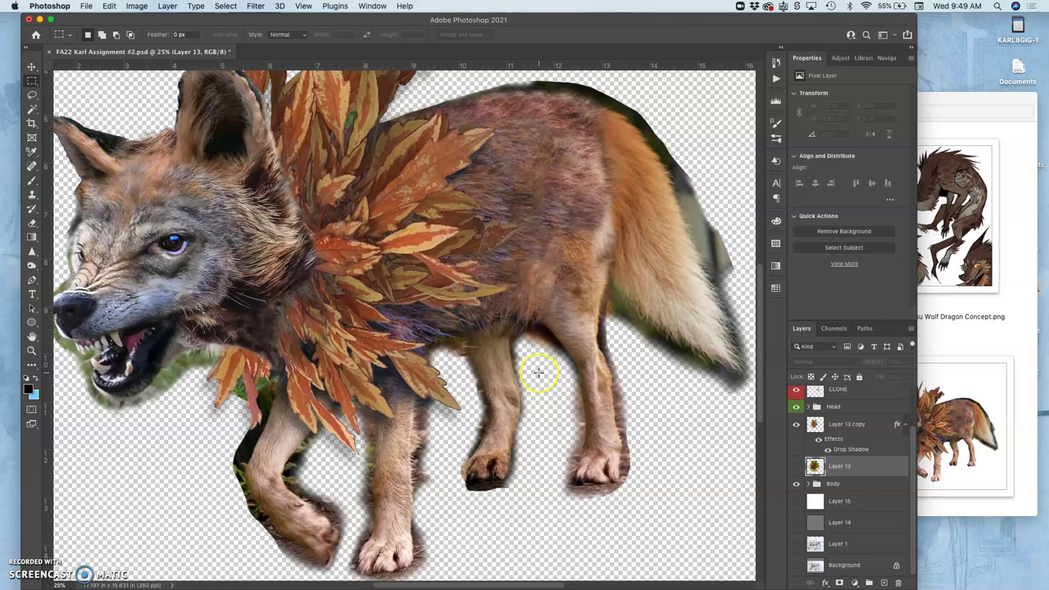
scroll(540, 375, "up", 3)
scroll(541, 374, "right", 1)
scroll(859, 456, "up", 2)
- Compare the creature with and without the CLONE layer, leaving that layer shown
left_click(844, 443)
left_click(796, 439)
left_click(797, 442)
left_click(796, 441)
left_click(796, 441)
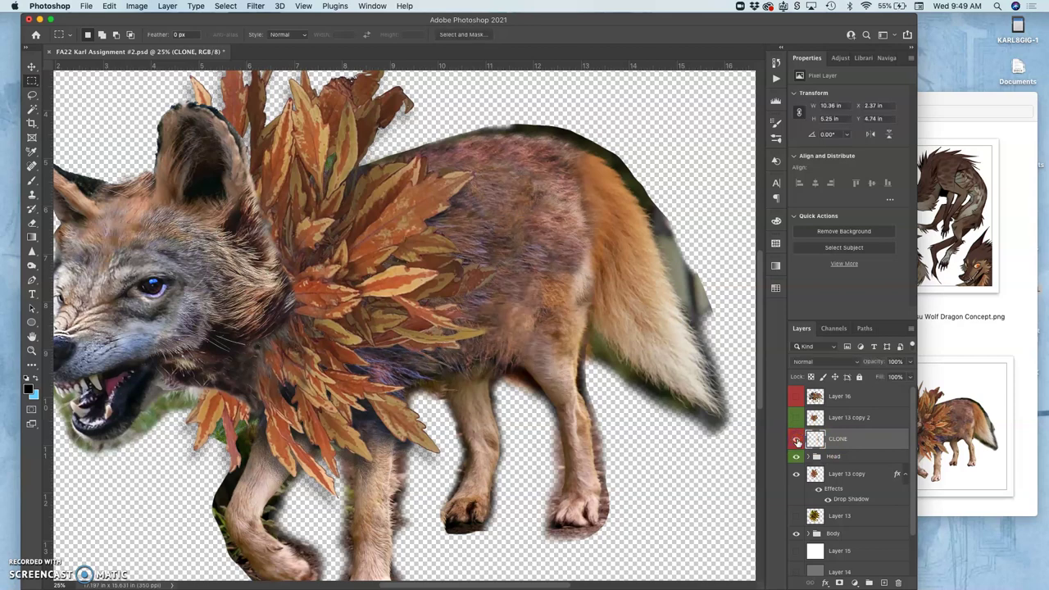
left_click(796, 441)
left_click(796, 441)
- Select the CLONE layer and stamp all visible layers into a new merged layer above it, keeping the originals
left_click(837, 440)
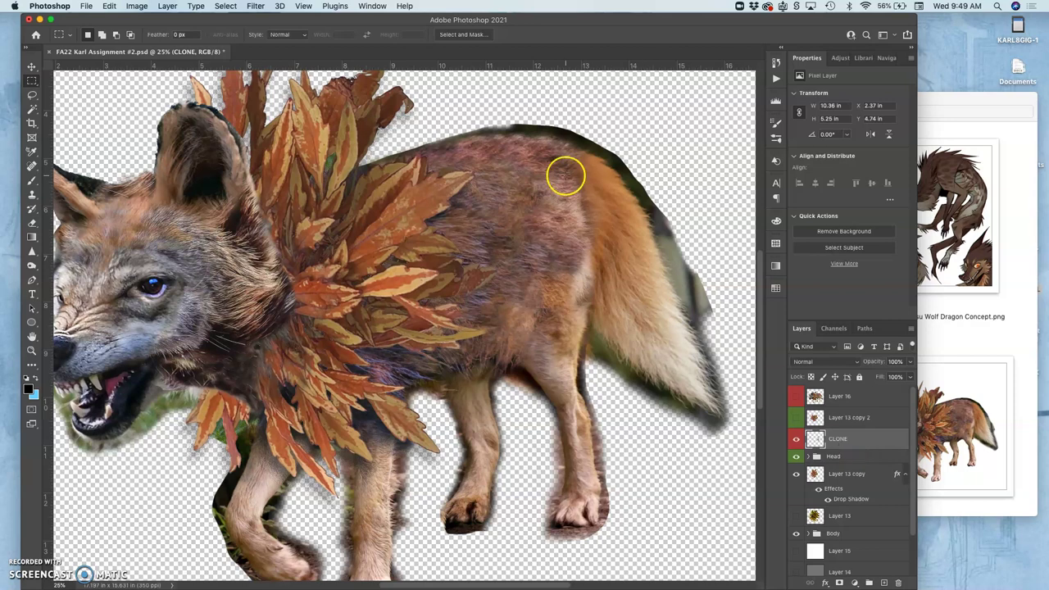
left_click(171, 7)
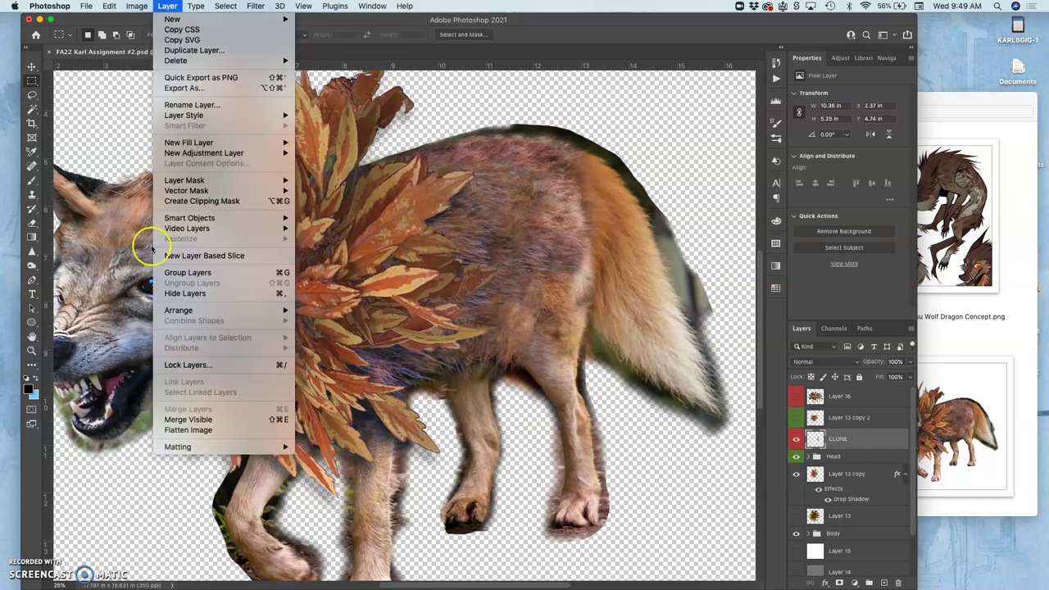
left_click(178, 420)
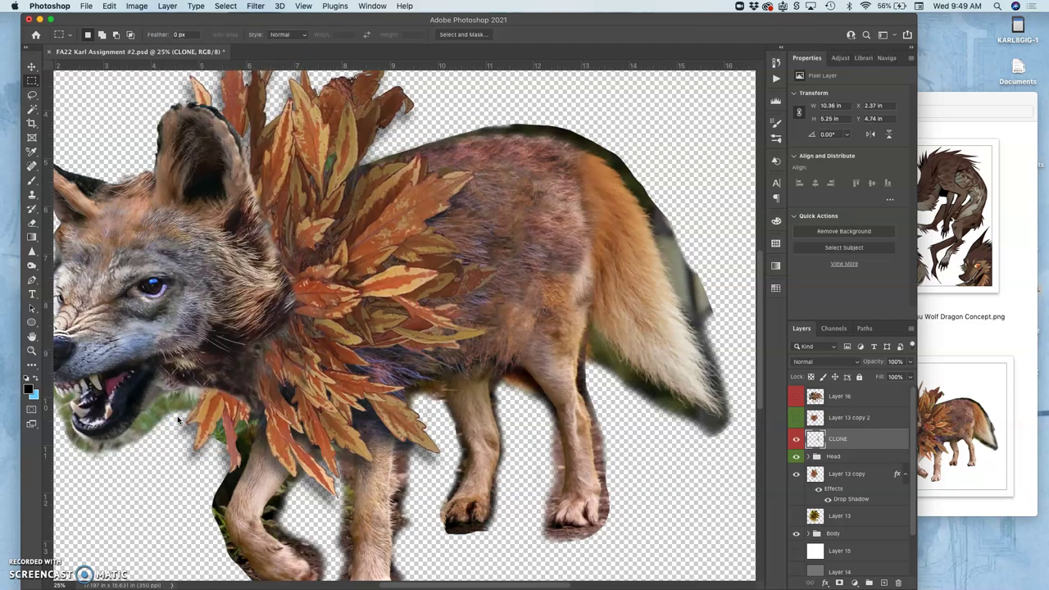
- Hide the CLONE layer, the Head group, Layer 13 copy and the Body group beneath the merged layer
left_click(794, 461)
left_click(794, 479)
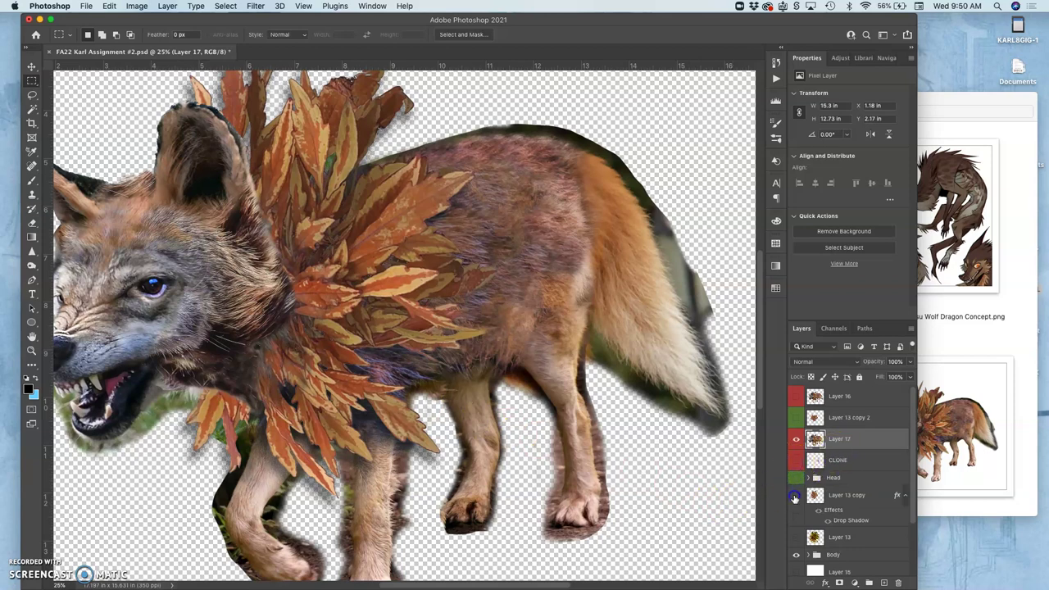
left_click(794, 497)
scroll(794, 502, "down", 2)
left_click(793, 513)
scroll(796, 516, "down", 1)
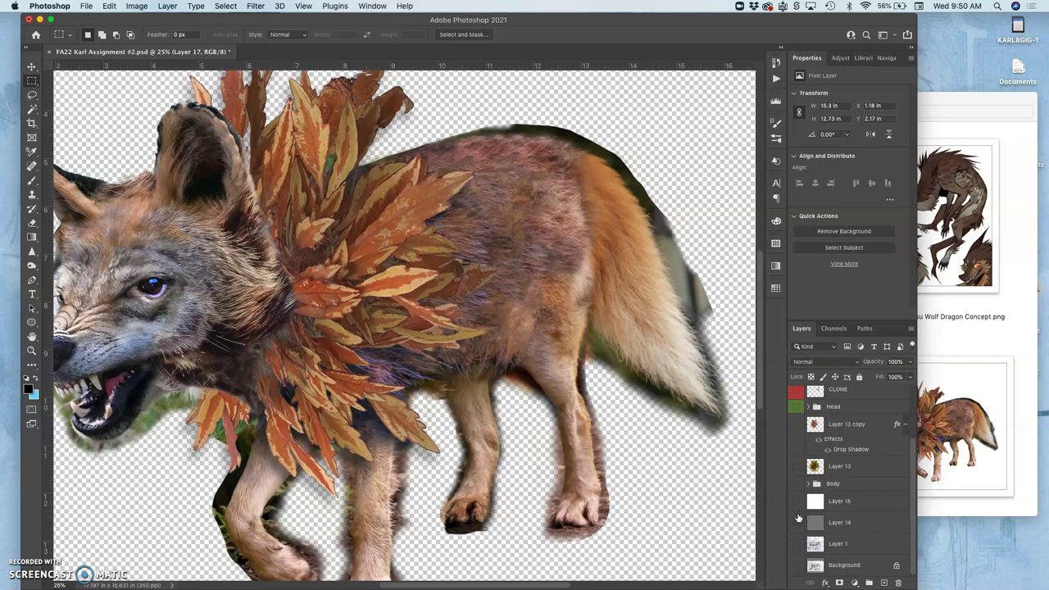
- Check merged Layer 17 by toggling its visibility, leaving it shown
scroll(799, 518, "up", 2)
left_click(797, 440)
left_click(796, 440)
left_click(796, 440)
left_click(796, 440)
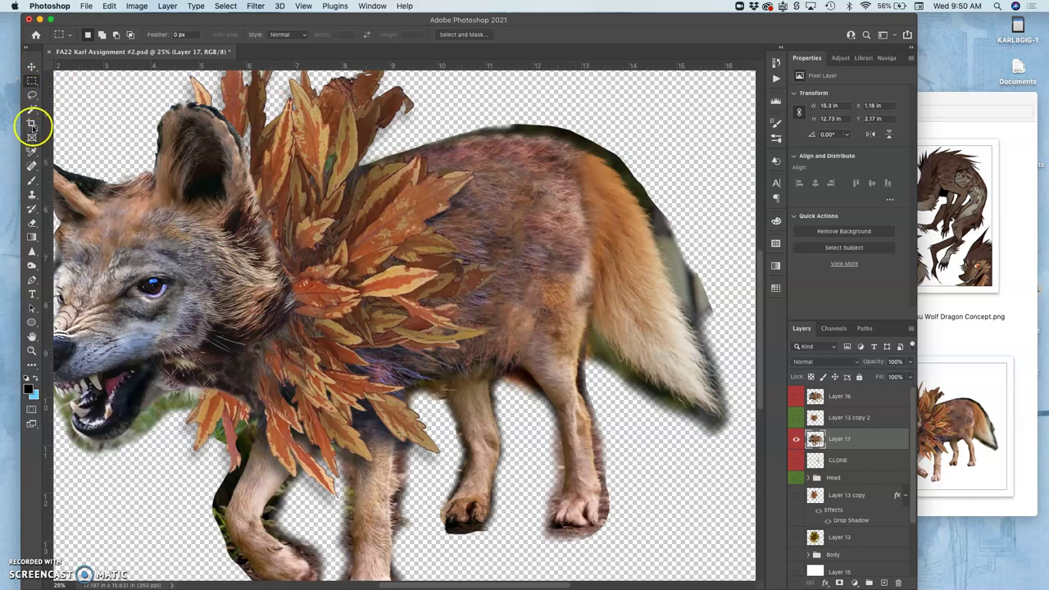
- Lasso the dark fringe along the creature's back on Layer 17, delete it and clear the selection
left_click(32, 96)
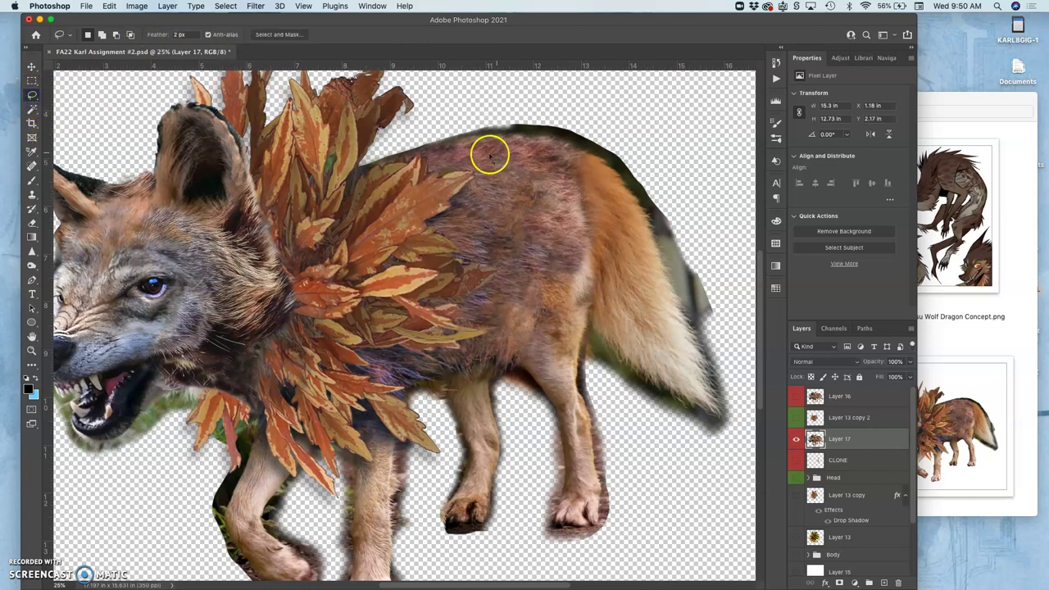
left_click_drag(372, 165, 477, 138)
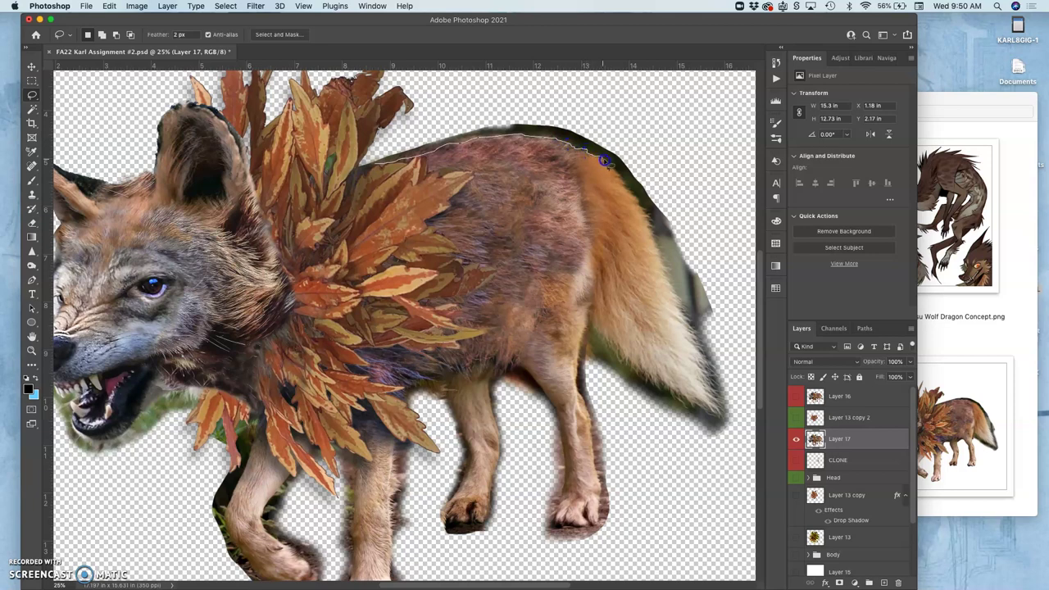
mouse_move(615, 168)
left_mouse_down()
mouse_move(624, 127)
mouse_move(491, 102)
mouse_move(432, 114)
mouse_move(362, 165)
left_mouse_up()
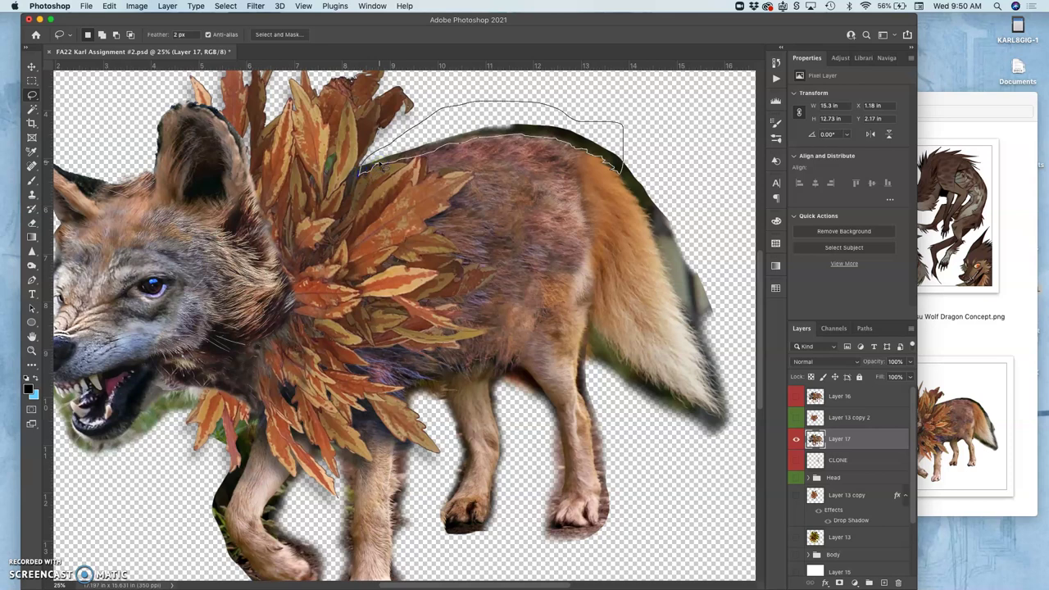
key("Delete")
key("ctrl+d")
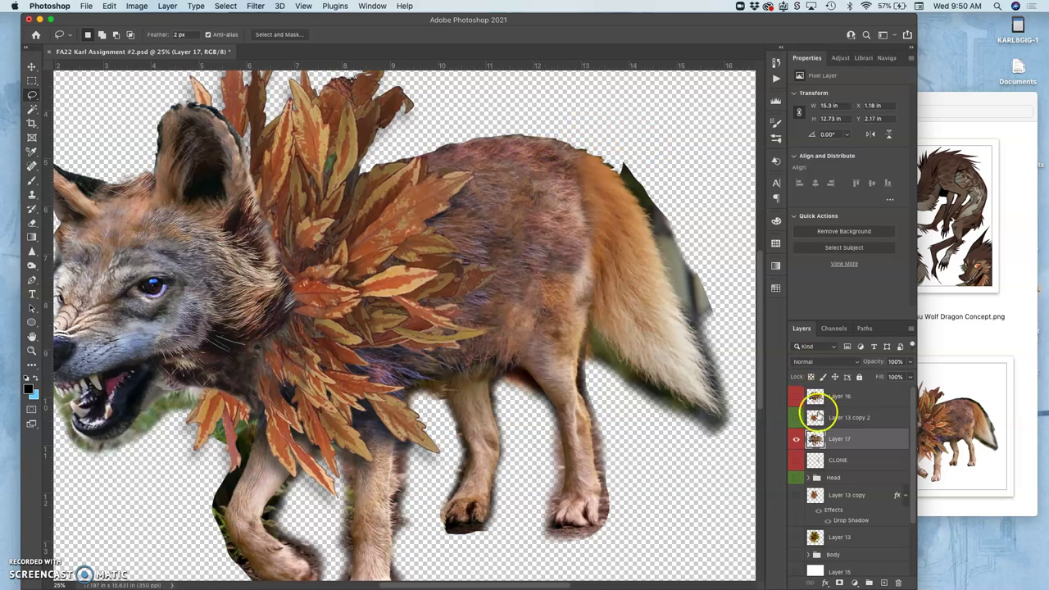
- Delete the old background fill layers, Layer 15 and Layer 14
scroll(829, 482, "down", 2)
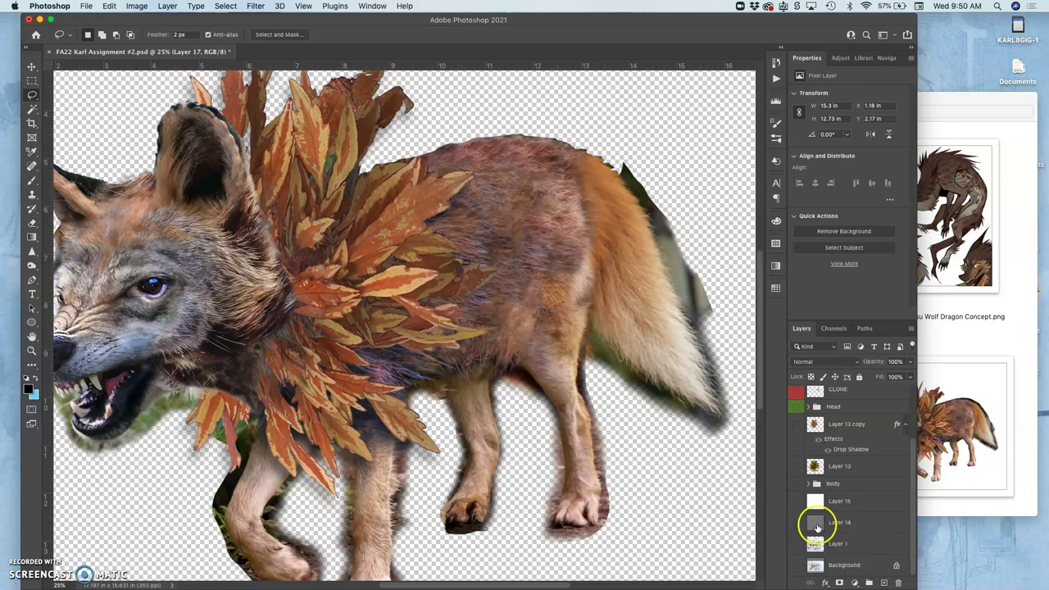
left_click(843, 508)
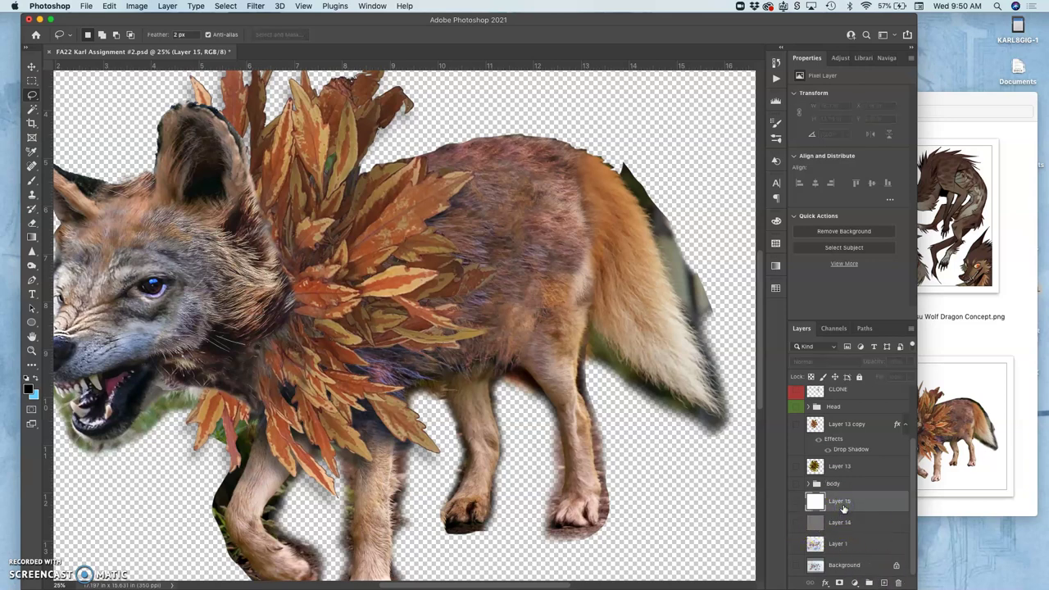
key("BackSpace")
key("BackSpace")
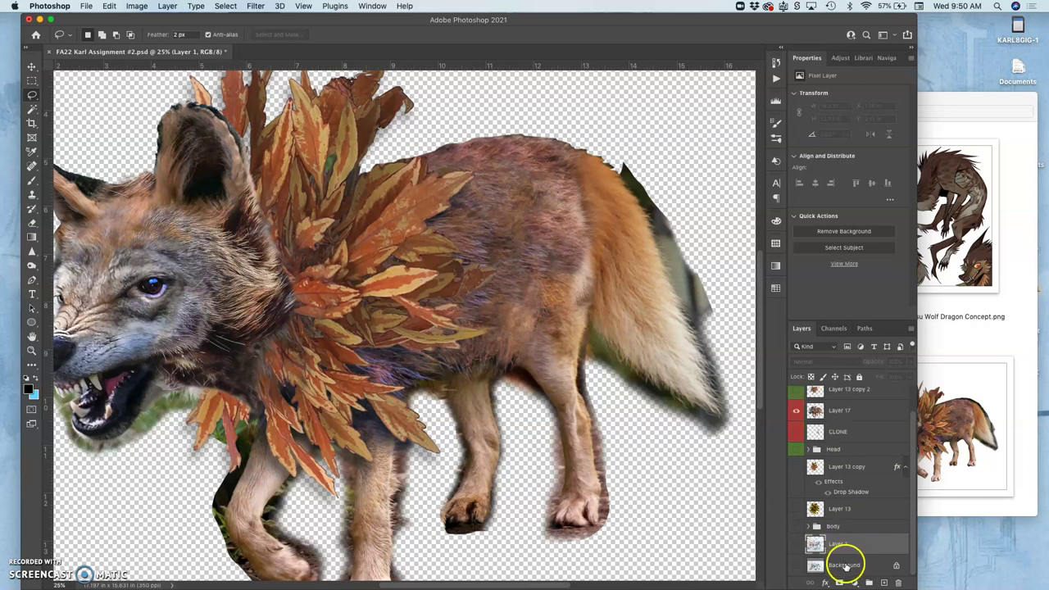
- Check the sketch on Layer 1 by toggling its visibility, and add a blank layer directly above it
left_click(841, 543)
left_click(795, 544)
left_click(795, 544)
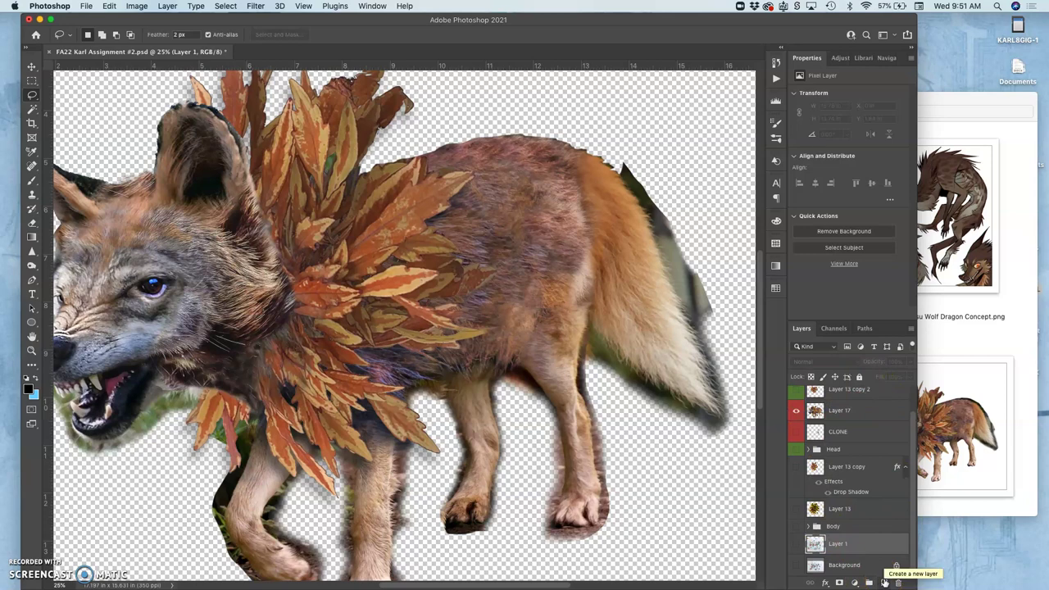
left_click(884, 581)
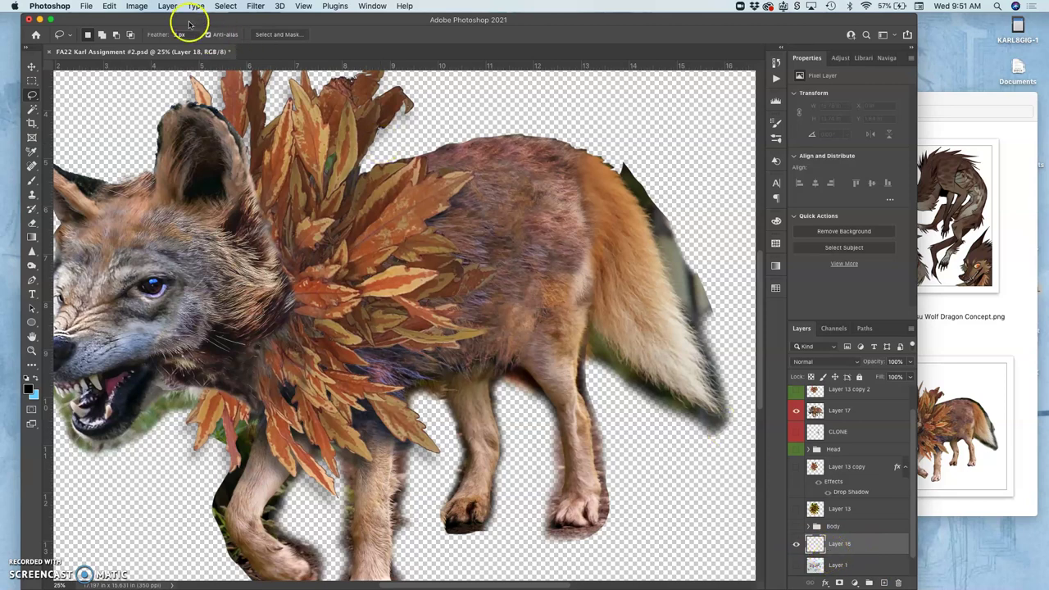
- Try adding a second blank layer with the New Layer command and remove it again
left_click(167, 7)
mouse_move(170, 18)
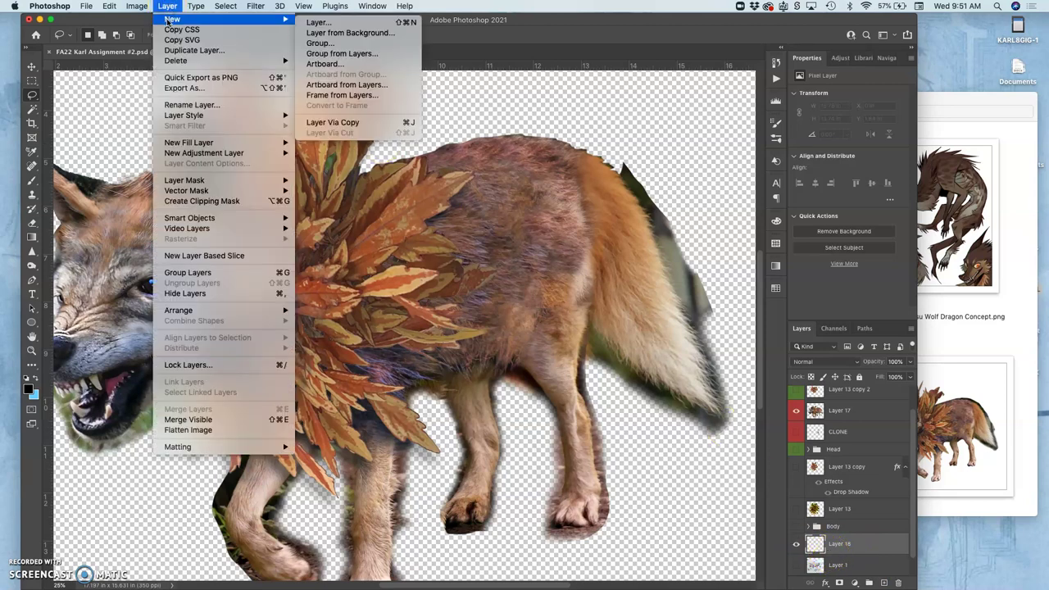
left_click(318, 23)
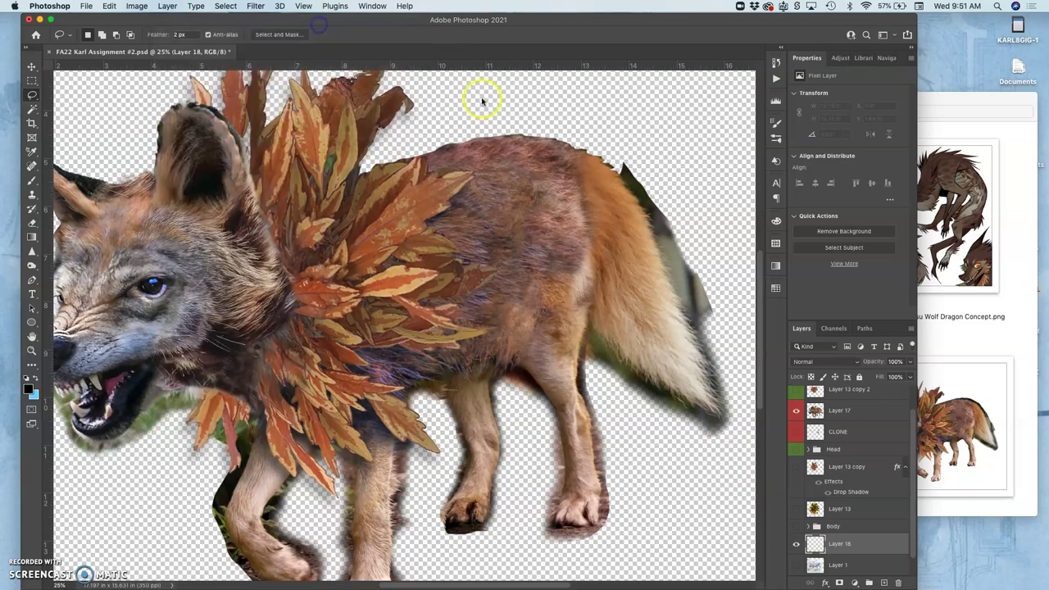
left_click(623, 282)
key("super+z")
- Fill the blank Layer 18 with white at 100% opacity in Normal mode
left_click(109, 6)
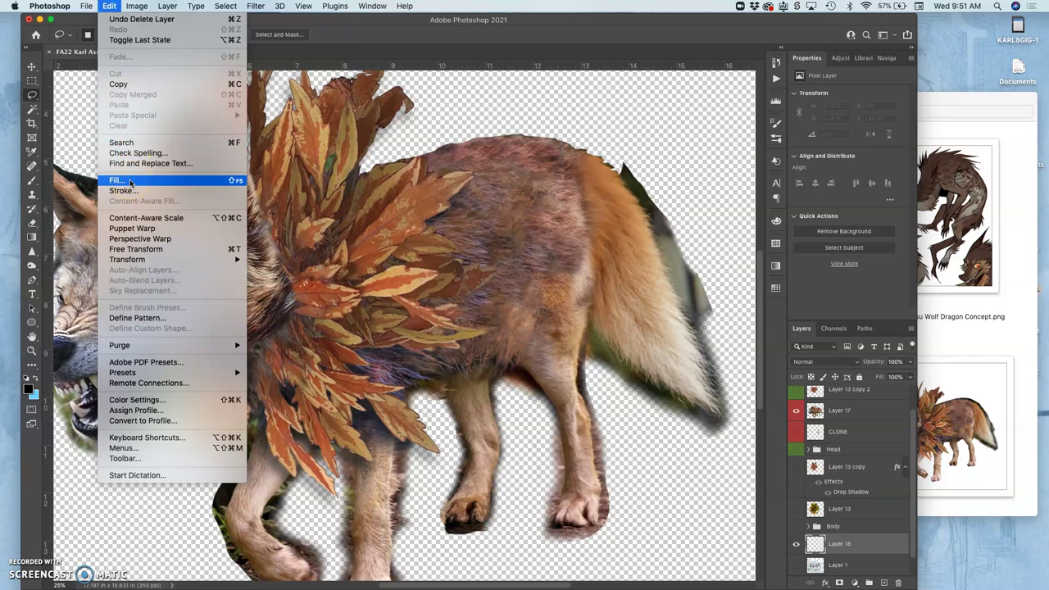
left_click(129, 182)
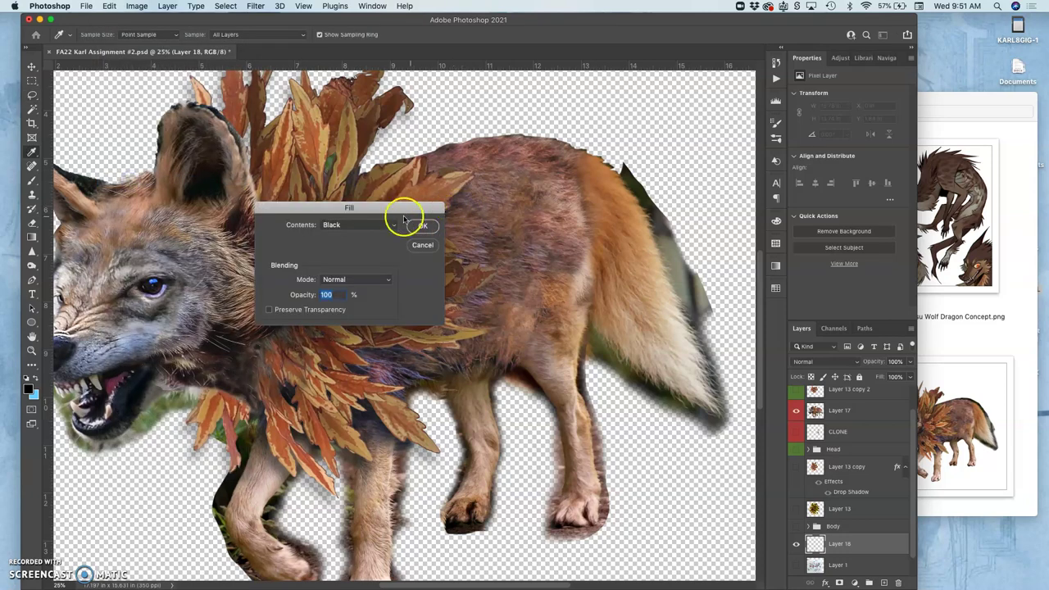
left_click(392, 226)
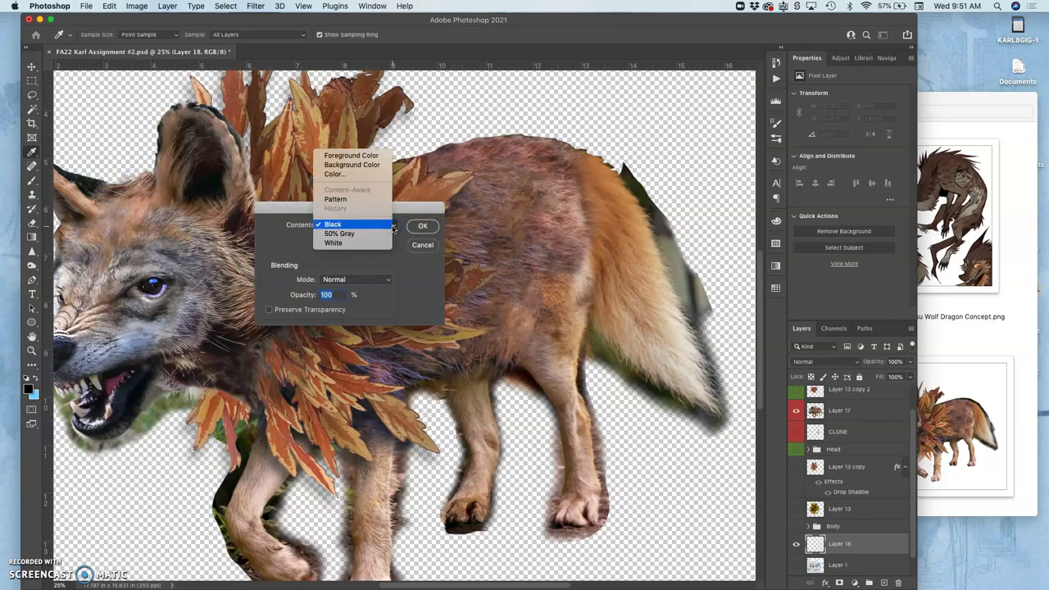
left_click(378, 242)
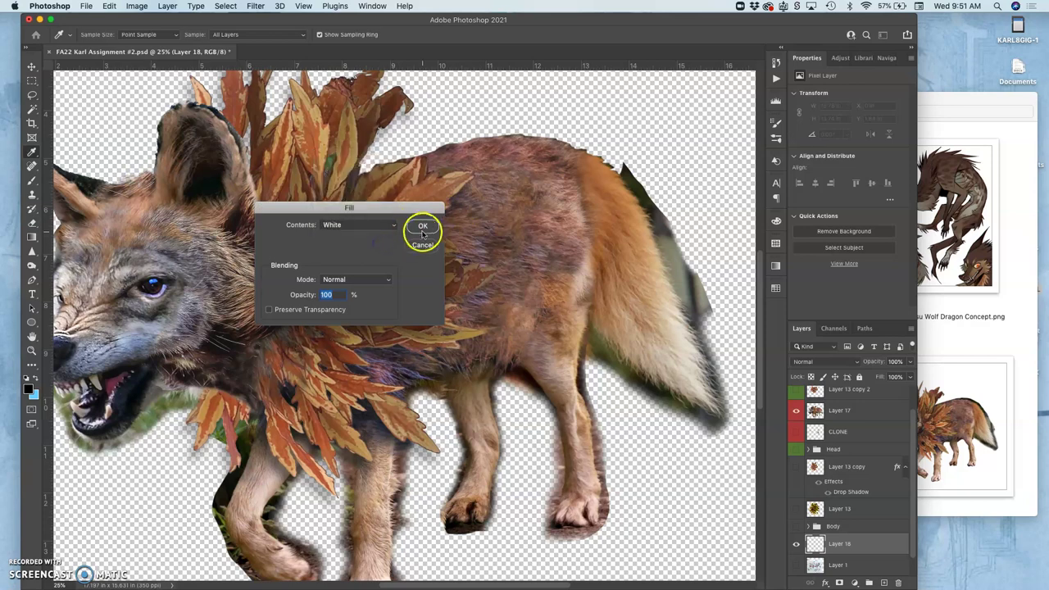
left_click(425, 227)
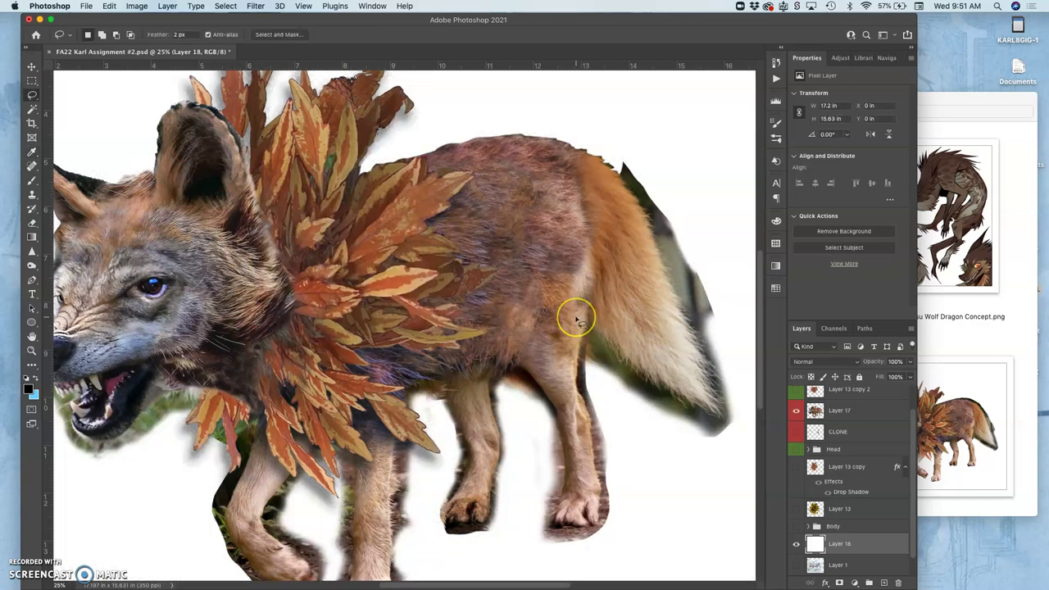
key("l")
- Duplicate the white background layer and fill the copy with 50% Gray
scroll(578, 321, "down", 2)
scroll(578, 321, "left", 4)
scroll(578, 321, "right", 3)
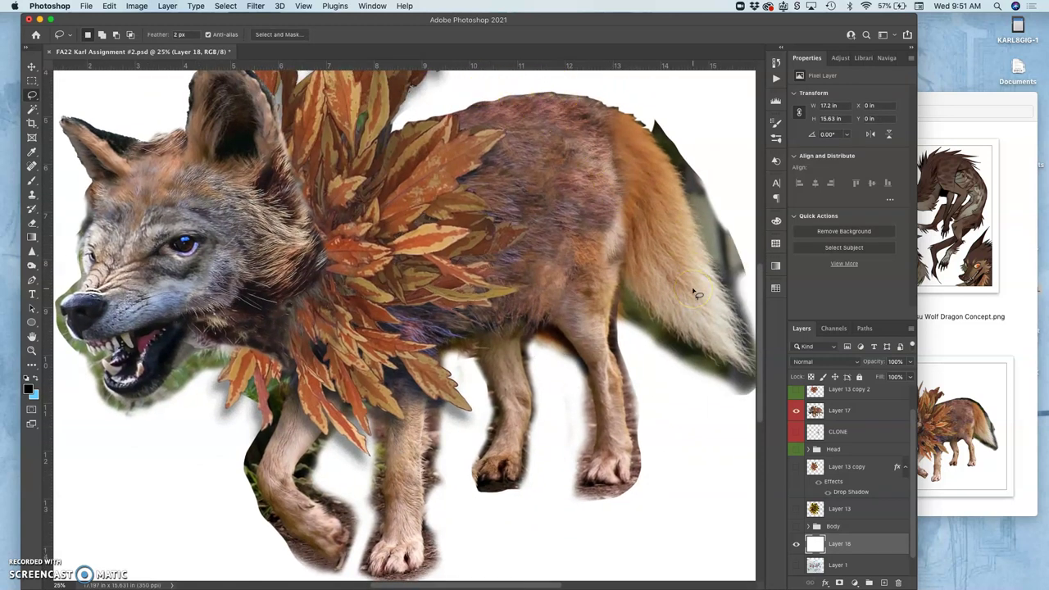
key("super+j")
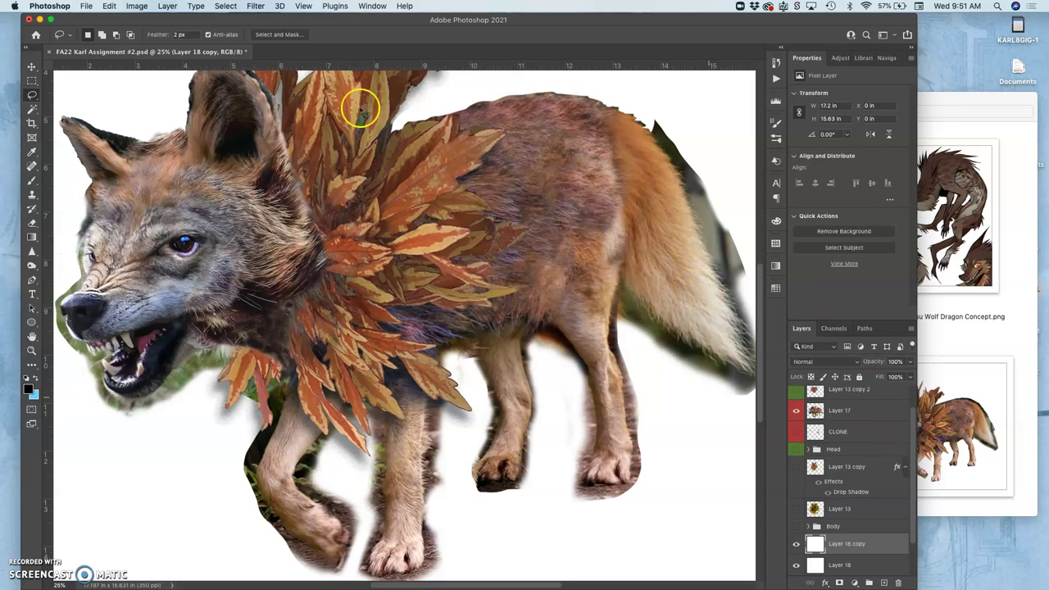
left_click(109, 7)
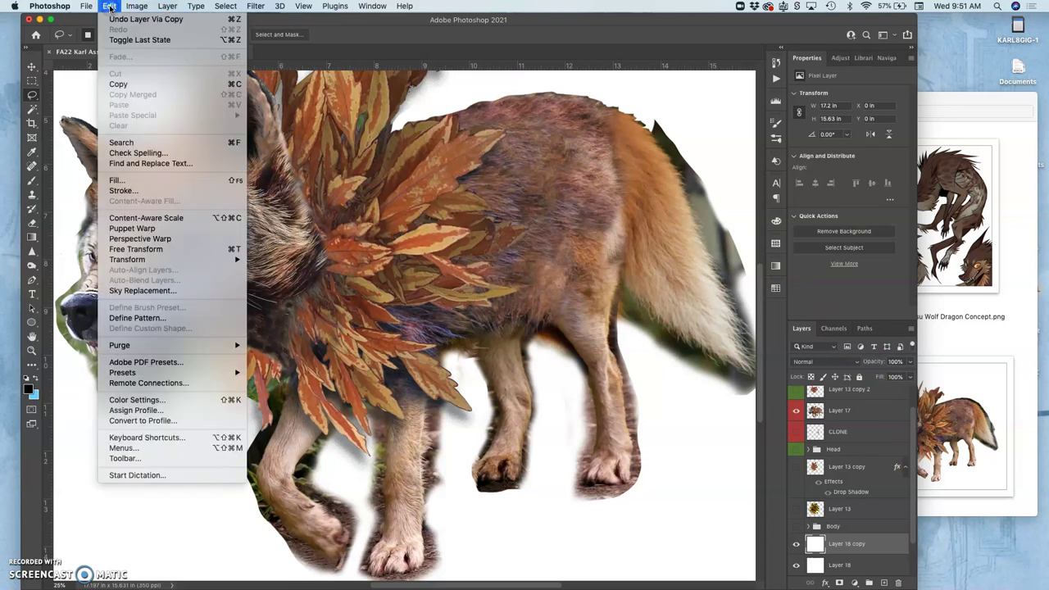
left_click(118, 180)
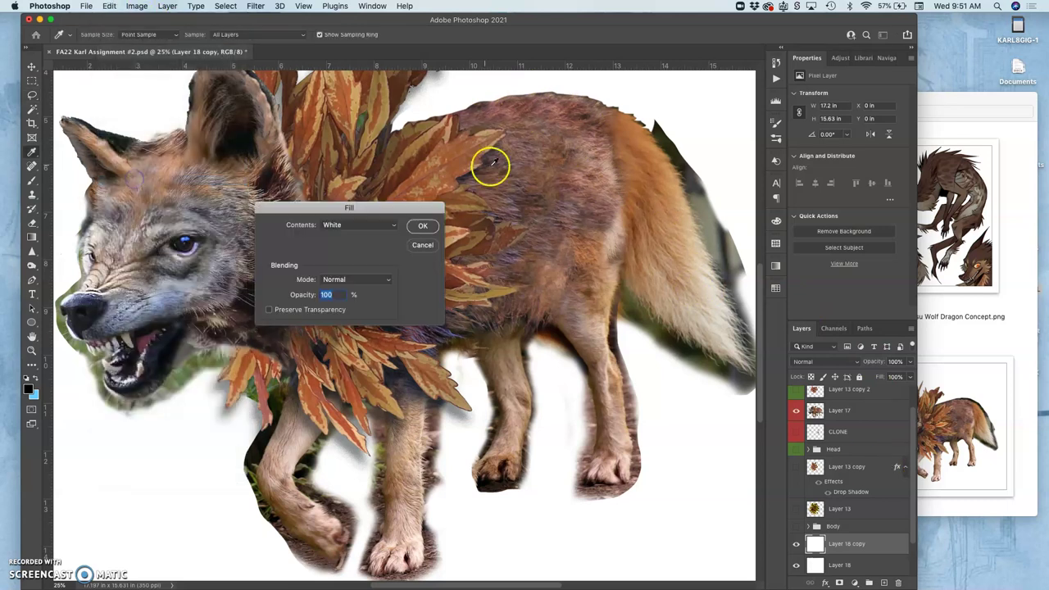
left_click(391, 224)
left_click(386, 216)
left_click(421, 227)
key("l")
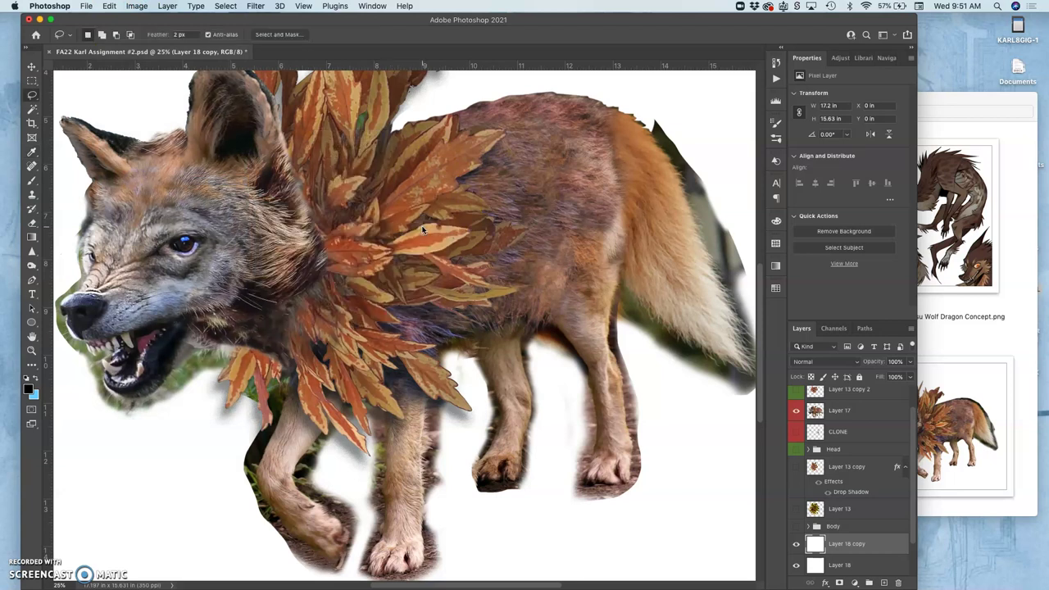
- Duplicate the gray background layer, fill the copy with black and view the whole creature against it
left_click(815, 422)
key("super+j")
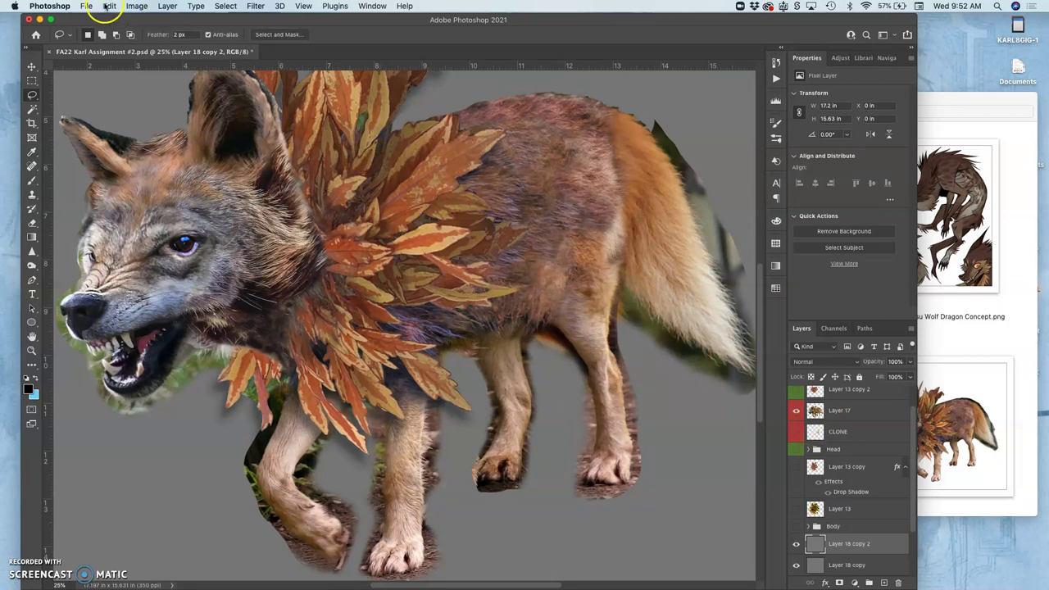
left_click(109, 7)
left_click(129, 175)
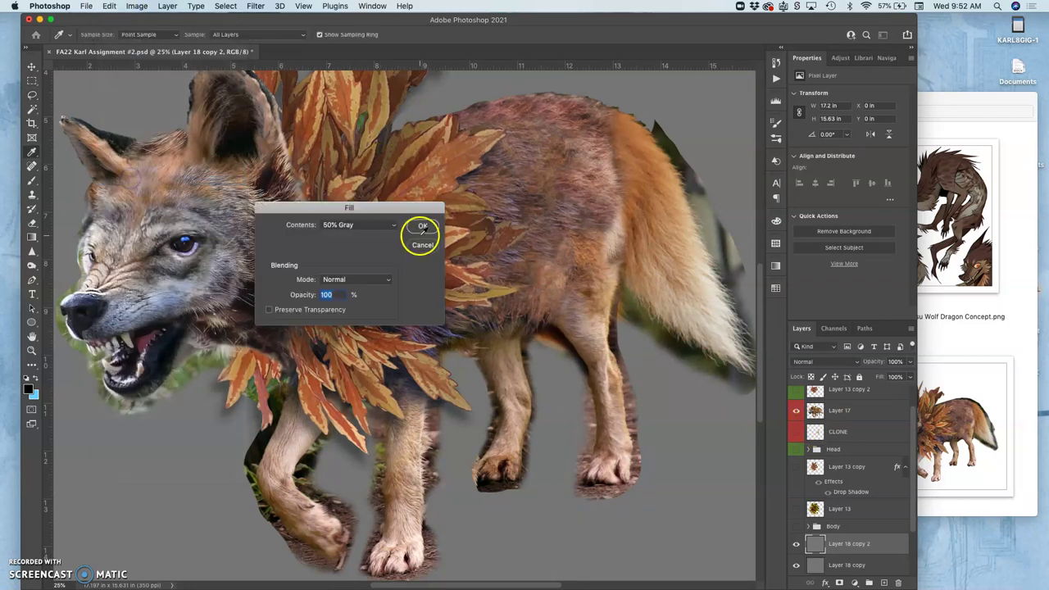
left_click(352, 215)
left_click(423, 226)
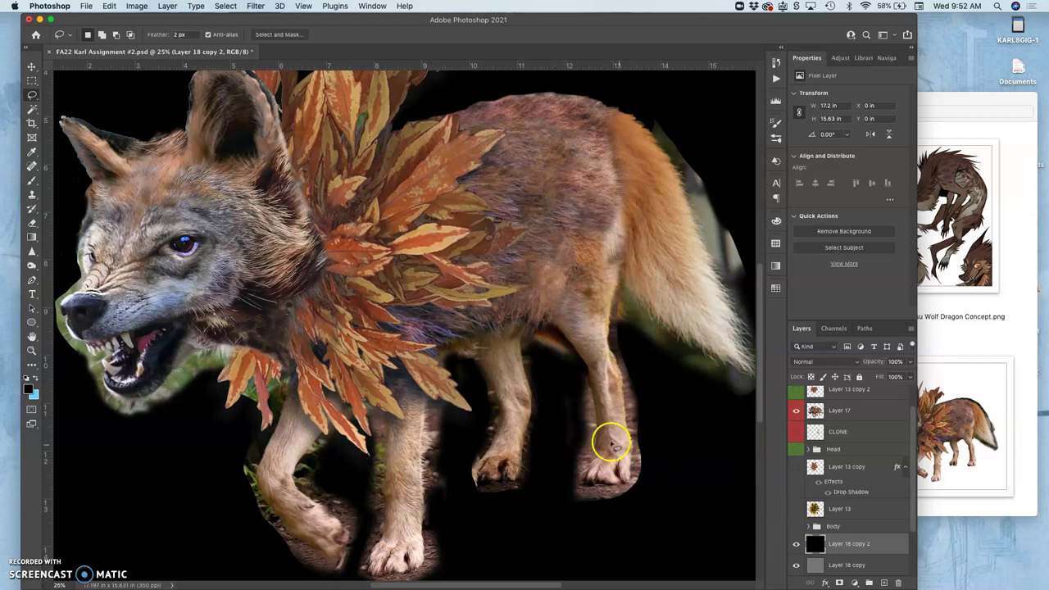
key("super+minus")
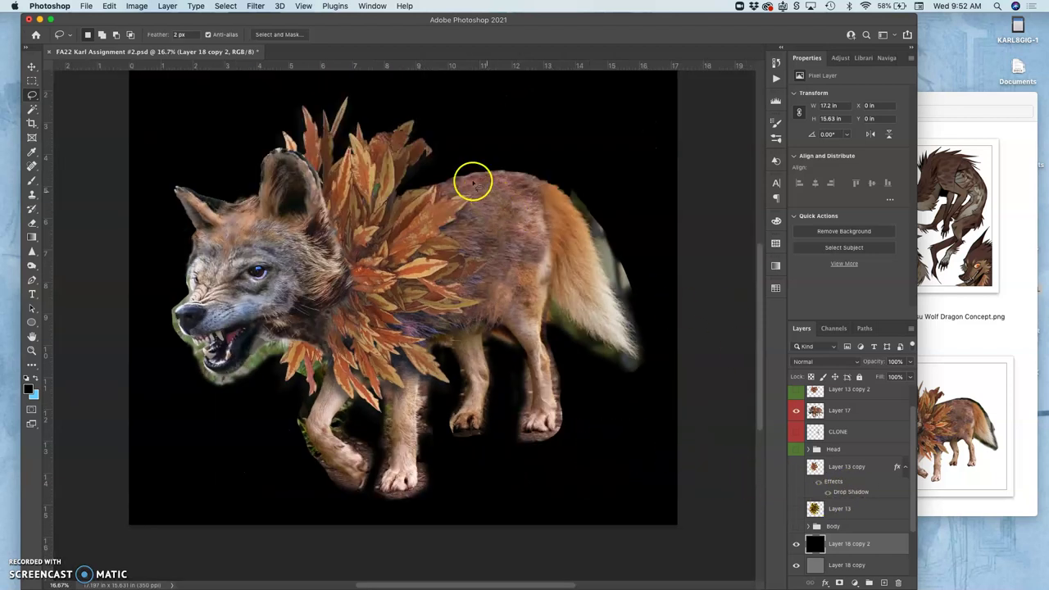
- Examine the cutout edge along the creature's back and tail against the black background at 50% zoom
key("super+plus")
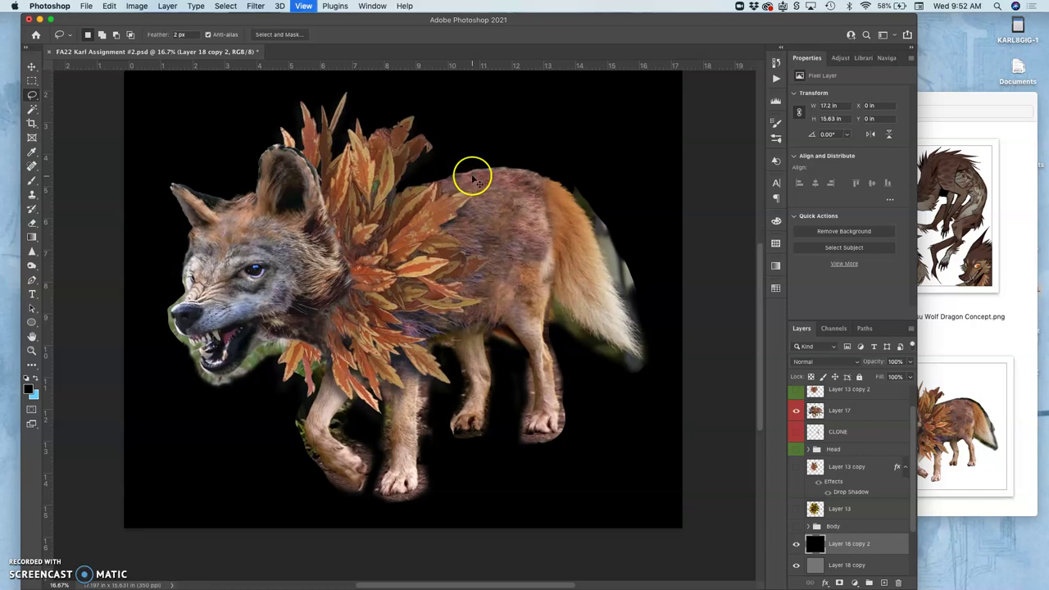
key("super+plus")
key("super+plus")
scroll(472, 177, "up", 8)
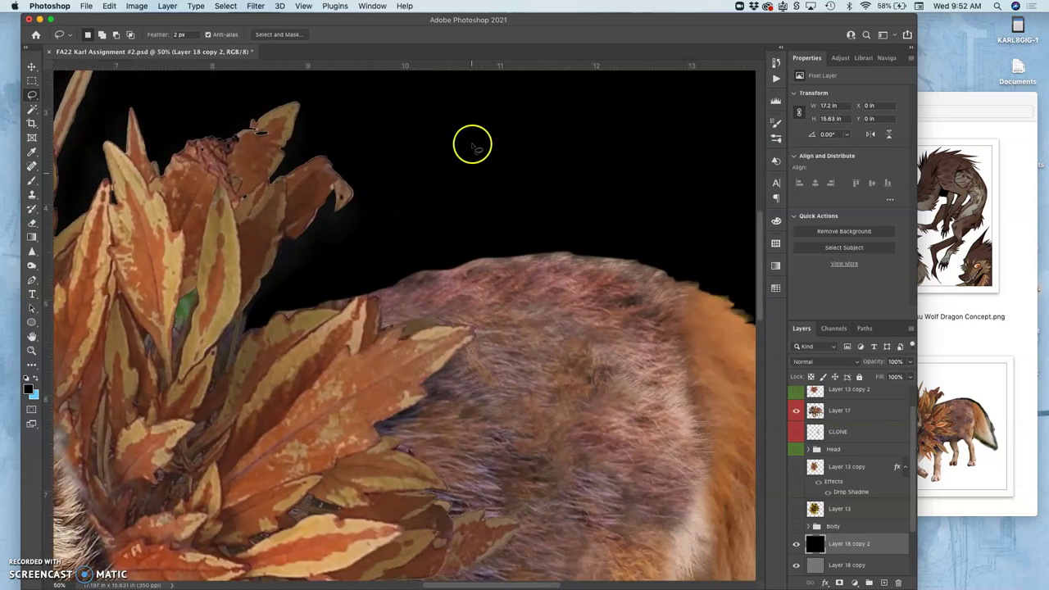
scroll(385, 247, "right", 5)
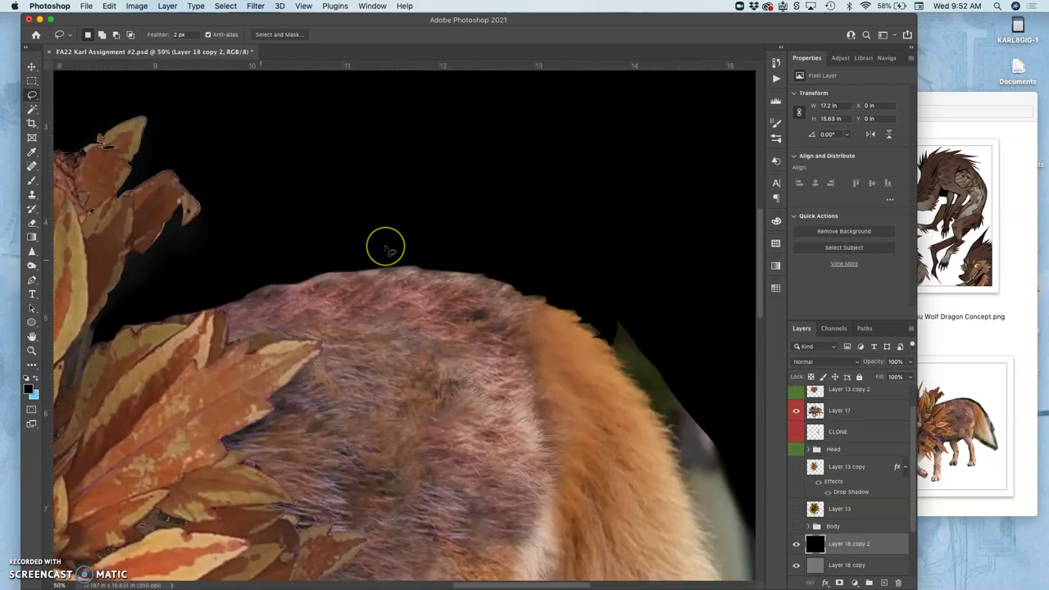
scroll(385, 246, "right", 3)
scroll(385, 247, "down", 2)
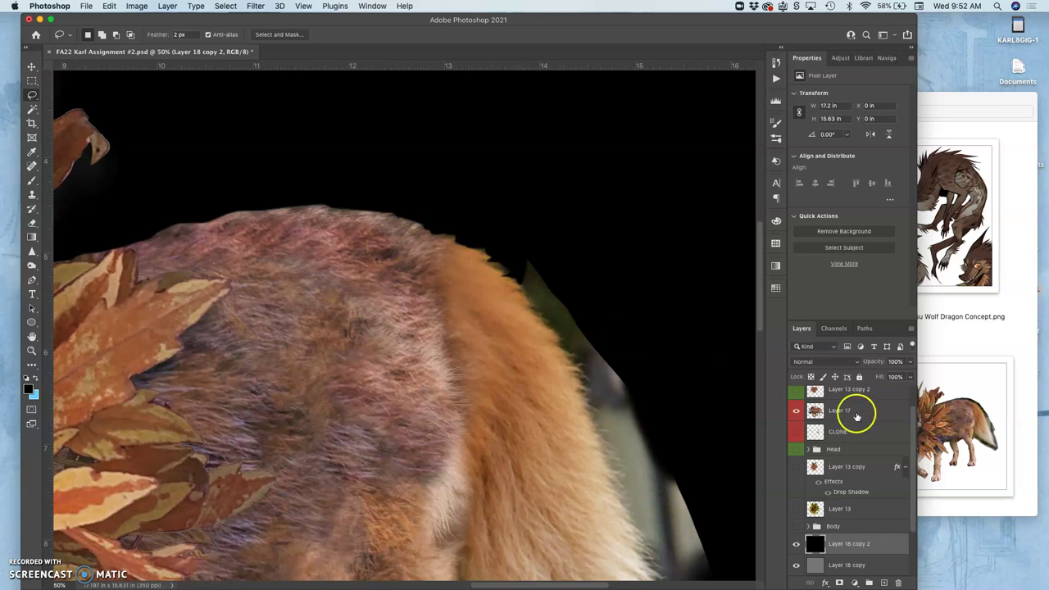
- Show the merged creature on Layer 16 and delete the Layer 17 copy
left_click(856, 416)
scroll(854, 409, "up", 1)
left_click(797, 396)
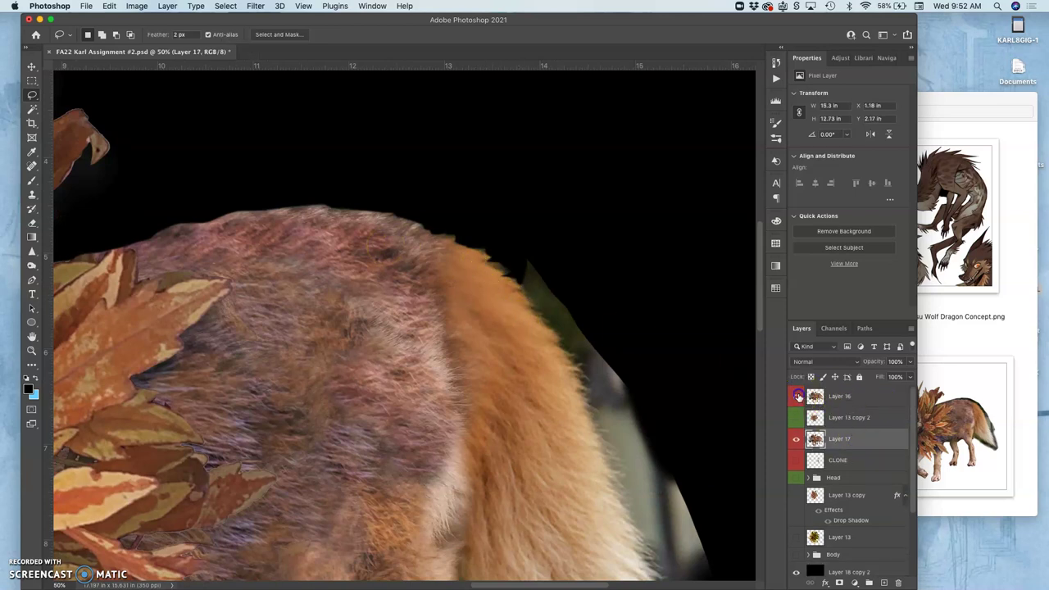
left_click(797, 397)
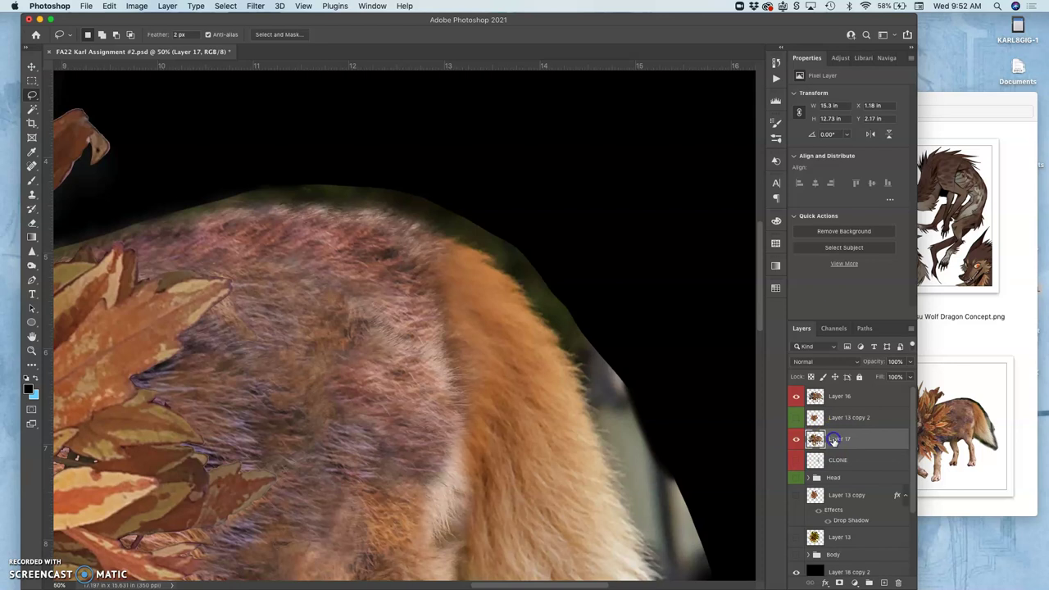
key("Delete")
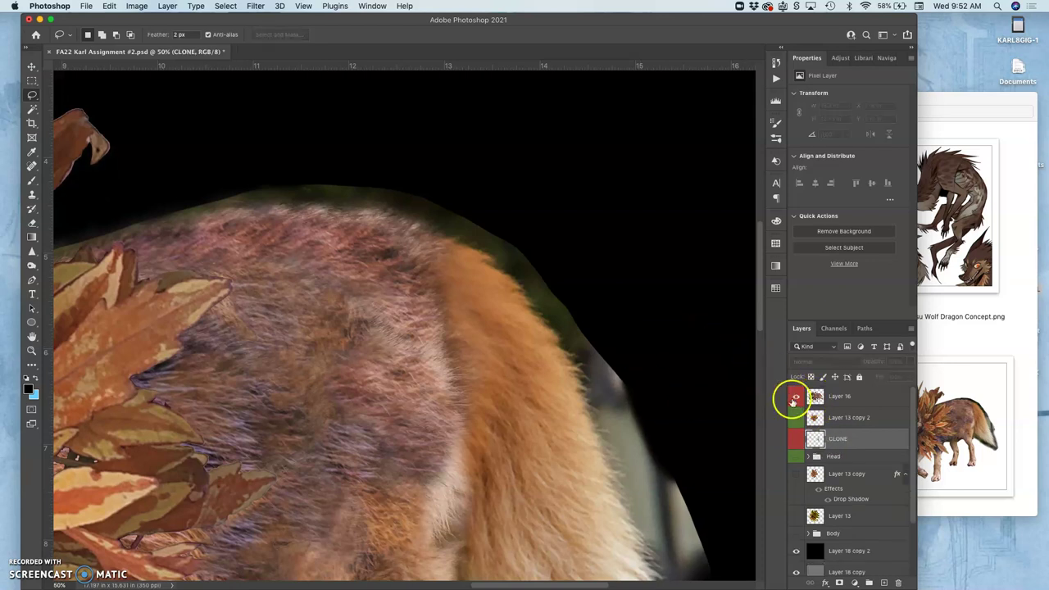
- Lasso the leftover green background along the back and upper tail with a jagged, fur-like outline and a 2 px feather
scroll(335, 265, "left", 10)
scroll(336, 265, "up", 3)
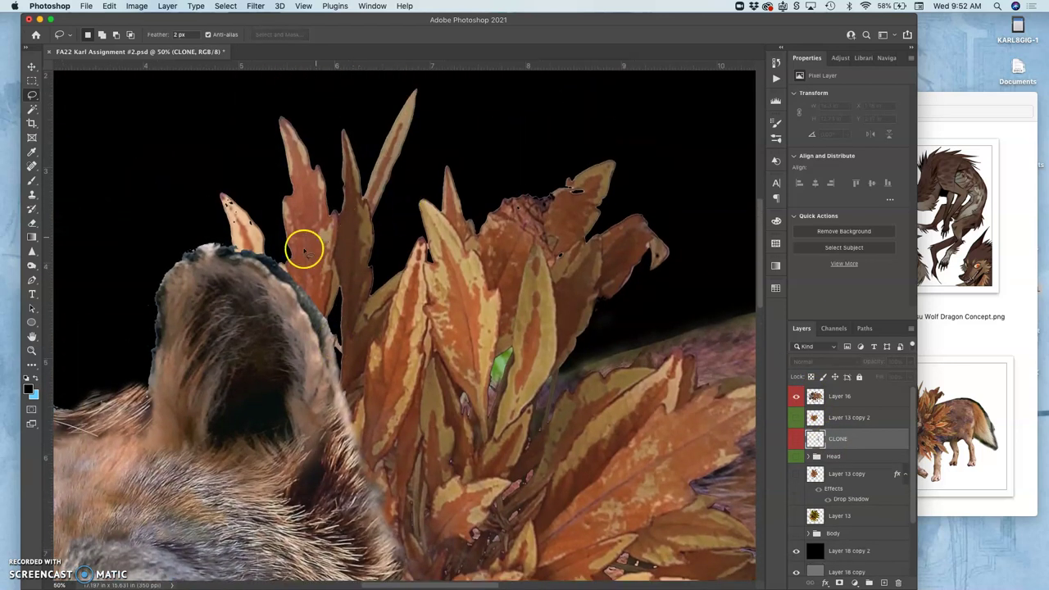
scroll(305, 251, "down", 10)
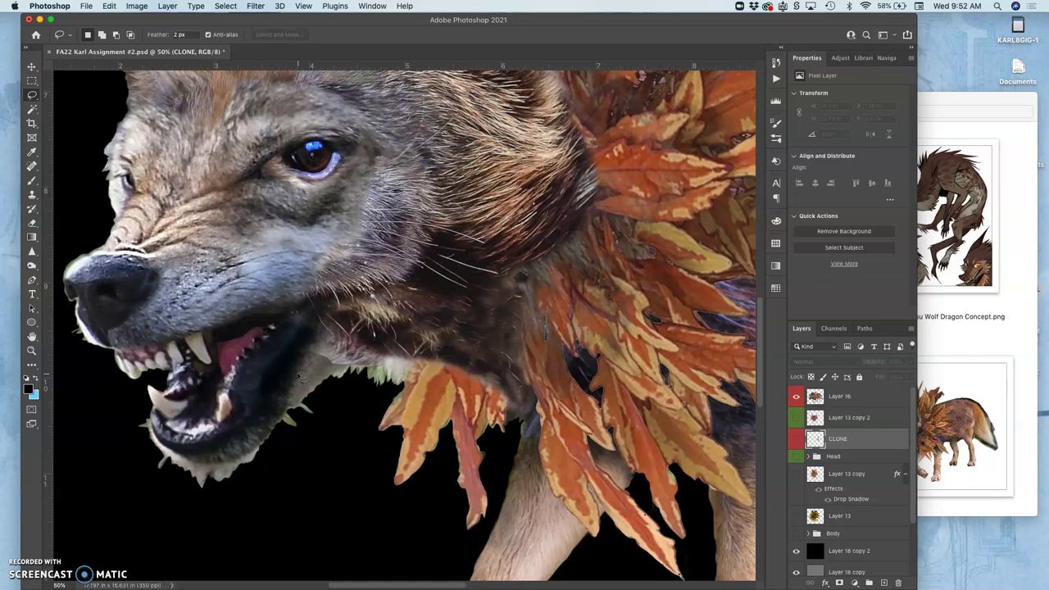
scroll(517, 287, "right", 10)
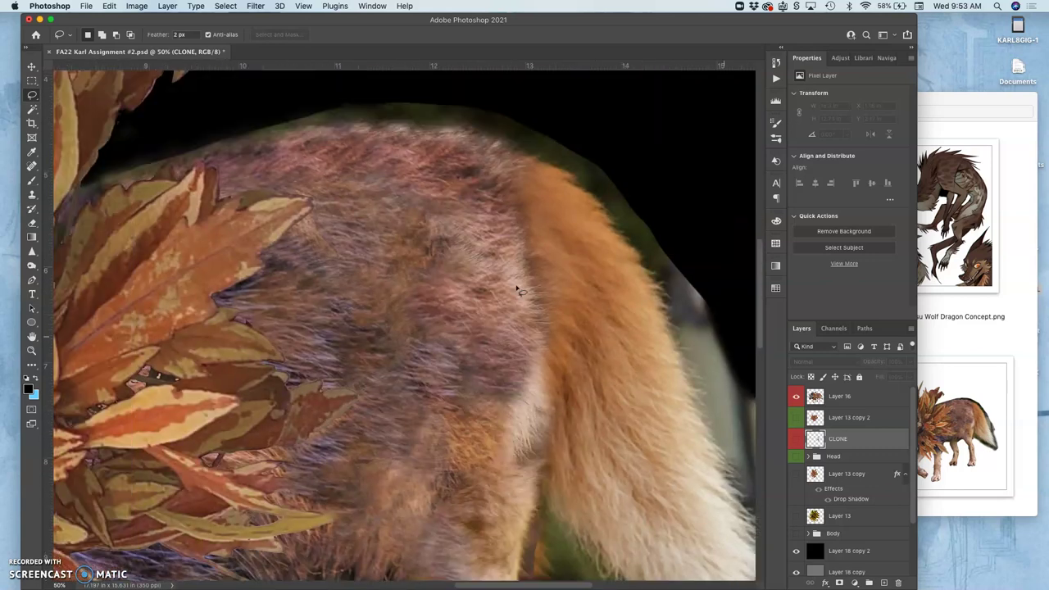
scroll(517, 289, "left", 2)
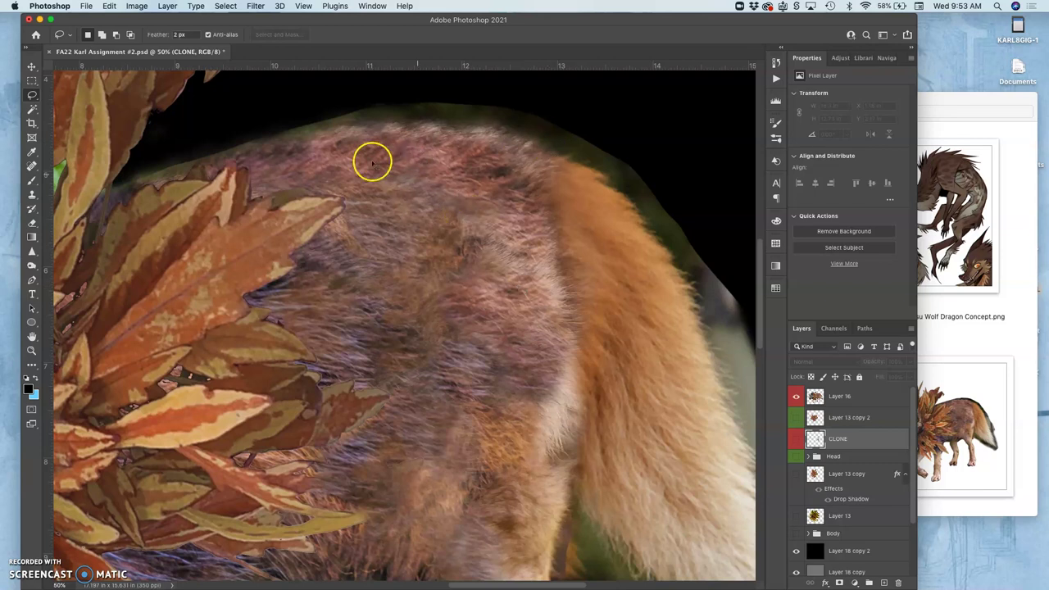
left_click_drag(164, 152, 140, 168)
mouse_move(155, 184)
left_mouse_down()
mouse_move(304, 136)
mouse_move(403, 122)
left_mouse_up()
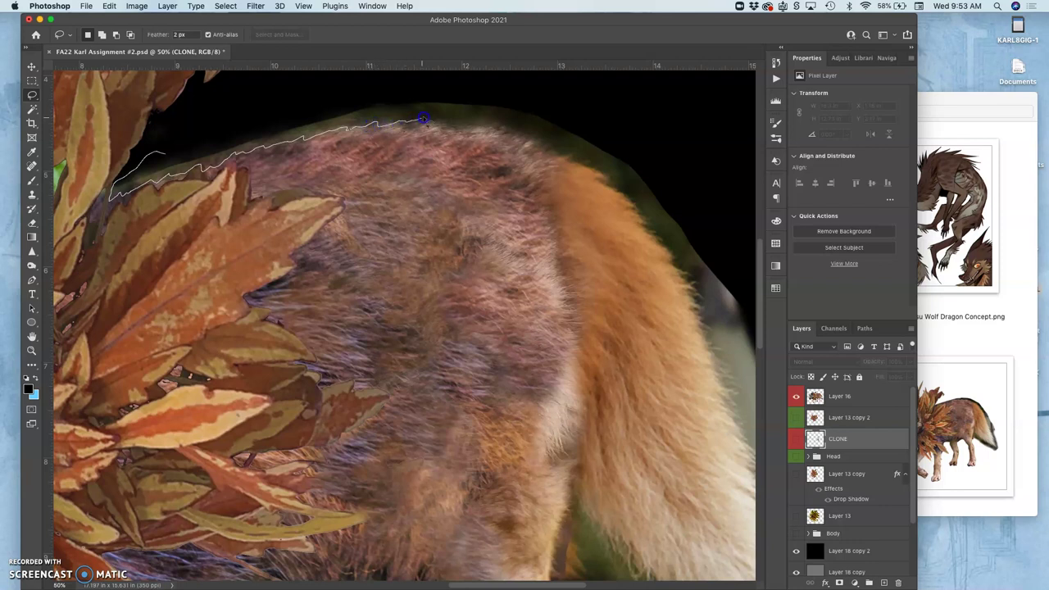
mouse_move(468, 122)
left_mouse_down()
mouse_move(604, 172)
mouse_move(594, 177)
mouse_move(658, 237)
left_mouse_up()
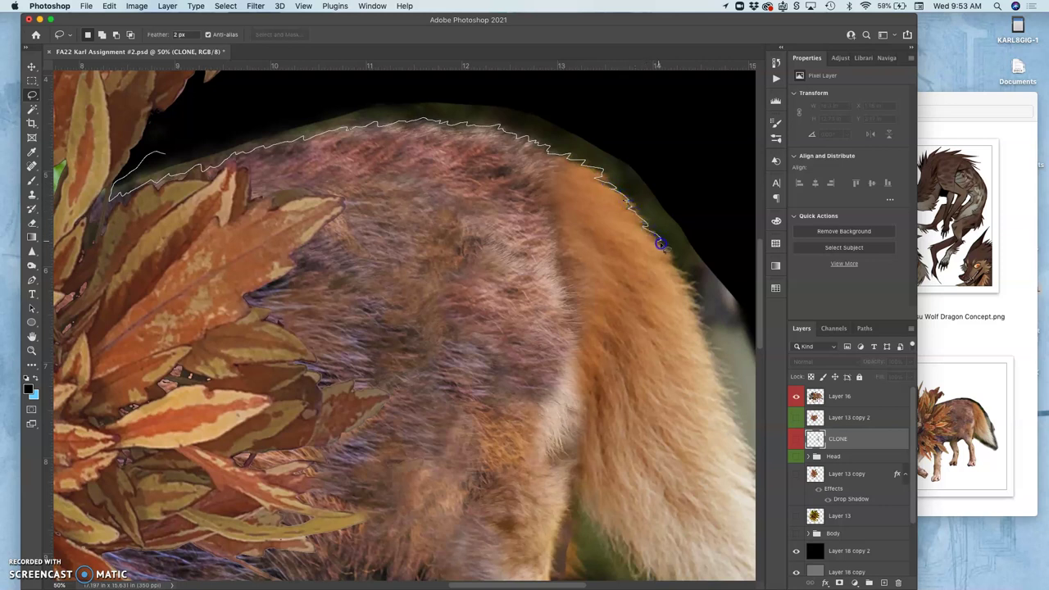
mouse_move(670, 263)
left_mouse_down()
mouse_move(716, 368)
mouse_move(739, 351)
mouse_move(759, 287)
mouse_move(718, 193)
mouse_move(620, 112)
mouse_move(484, 80)
mouse_move(350, 85)
mouse_move(209, 117)
left_mouse_up()
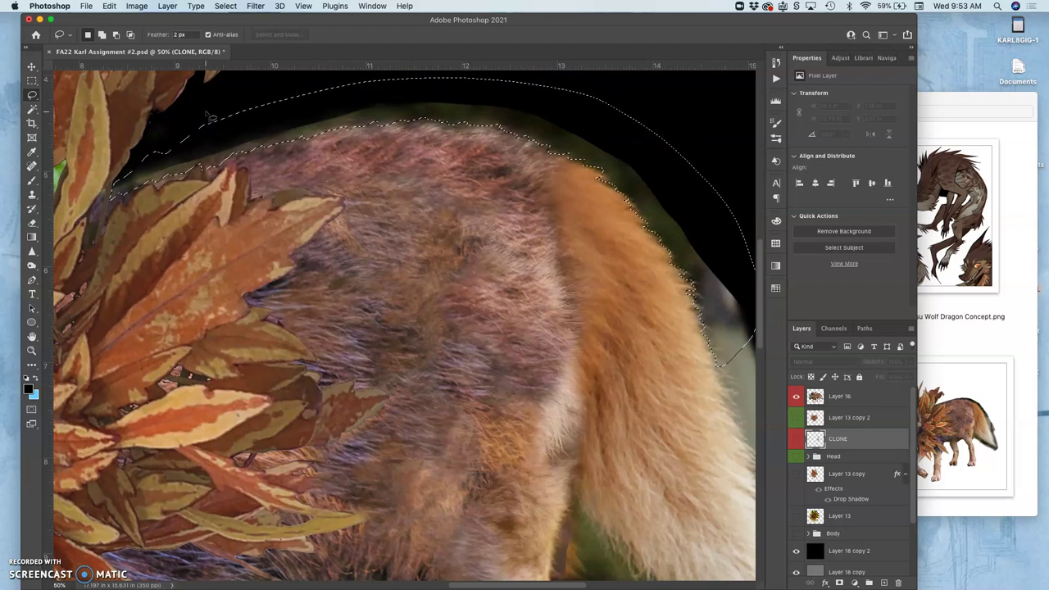
- Drop the lasso selection along the back and restore it from the document history
key("super+d")
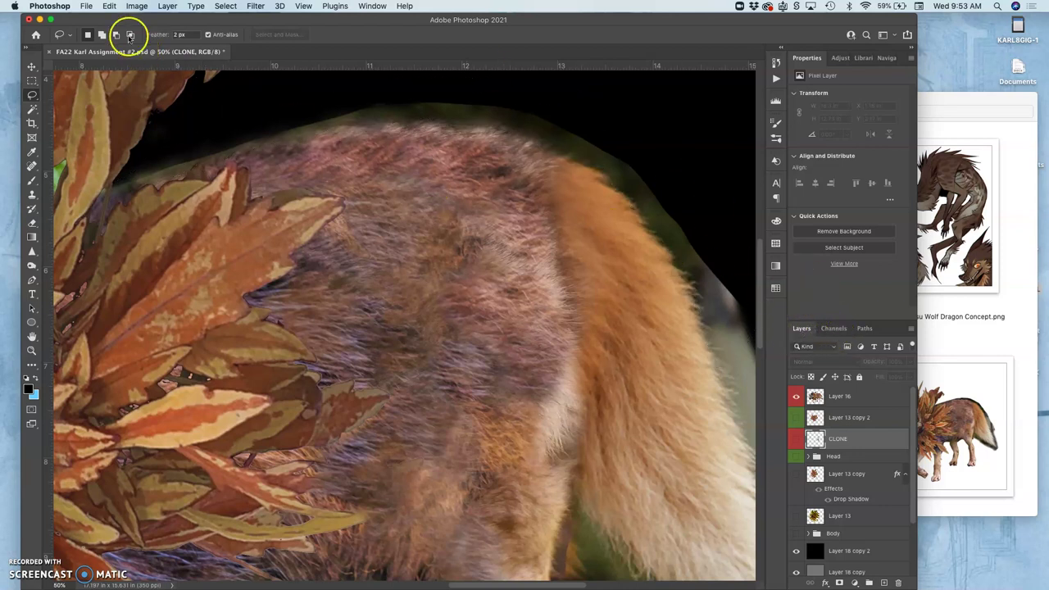
left_click(776, 63)
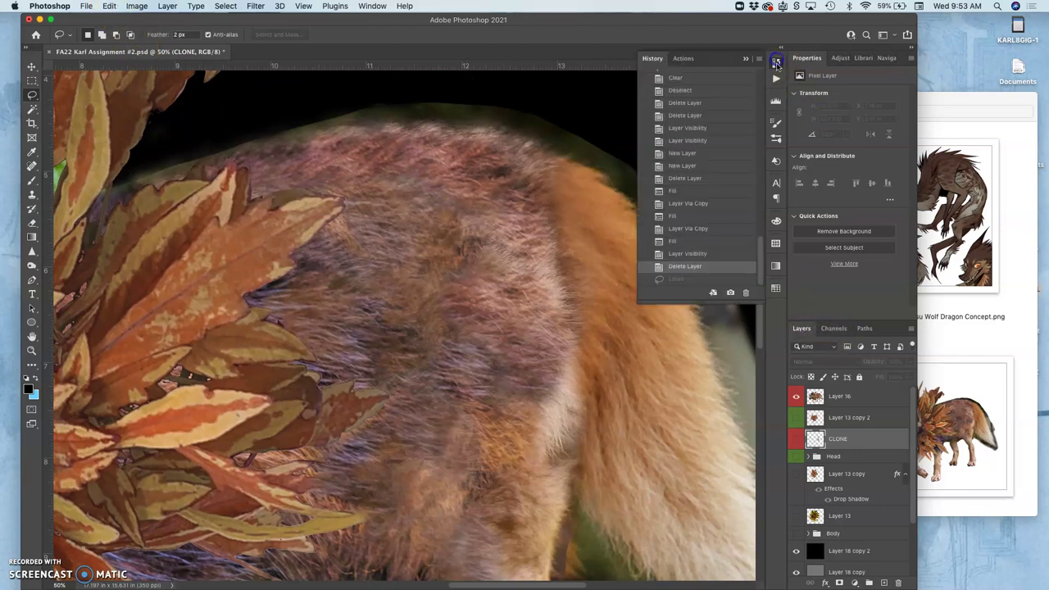
left_click(680, 278)
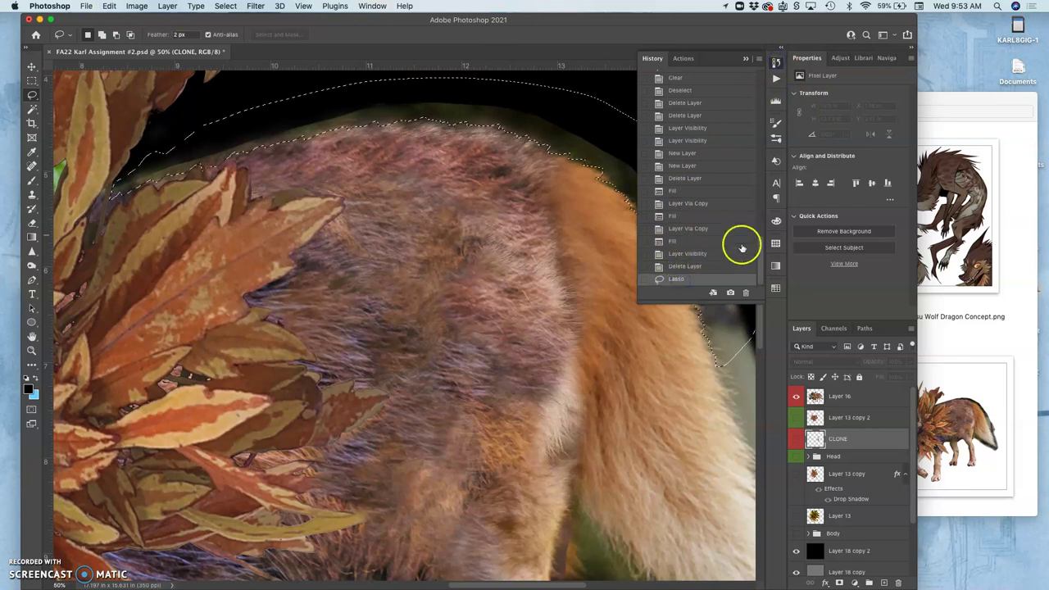
- Clear the selected background fringe above the back and upper tail from Layer 16 and deselect
left_click(843, 396)
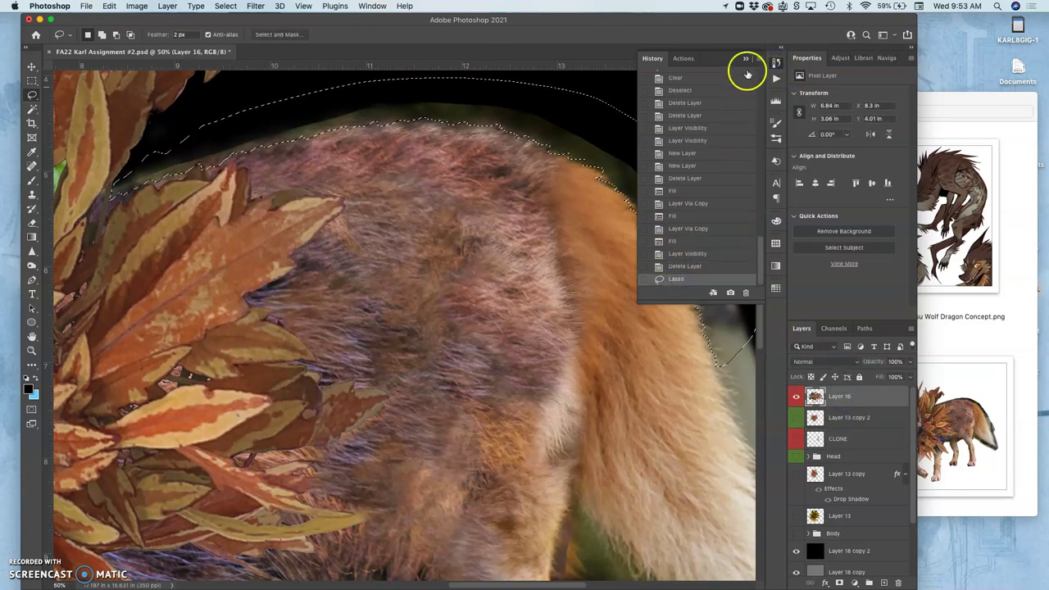
left_click(745, 59)
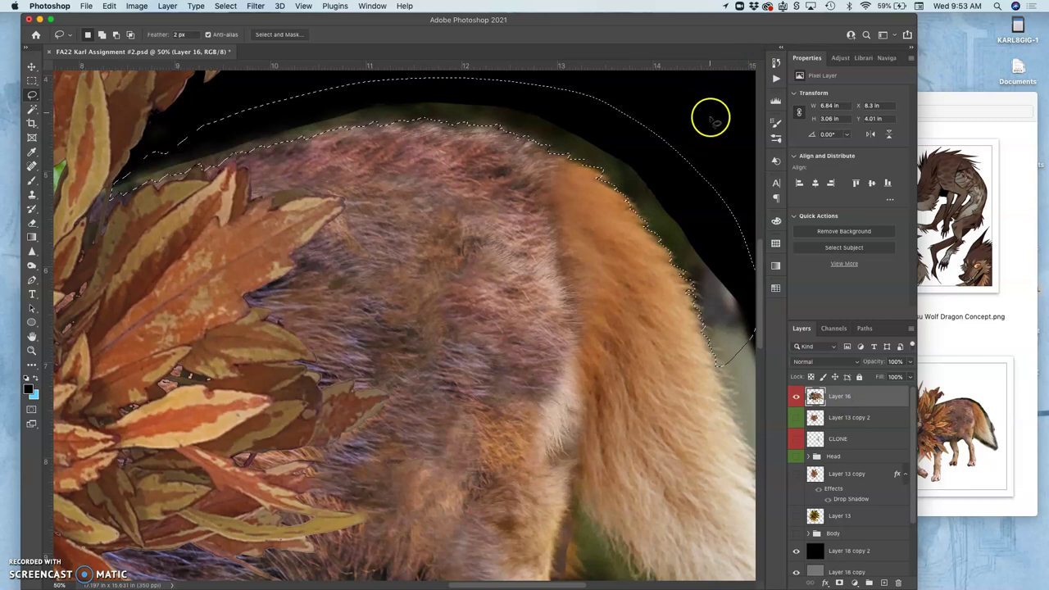
key("super+plus")
key("super+plus")
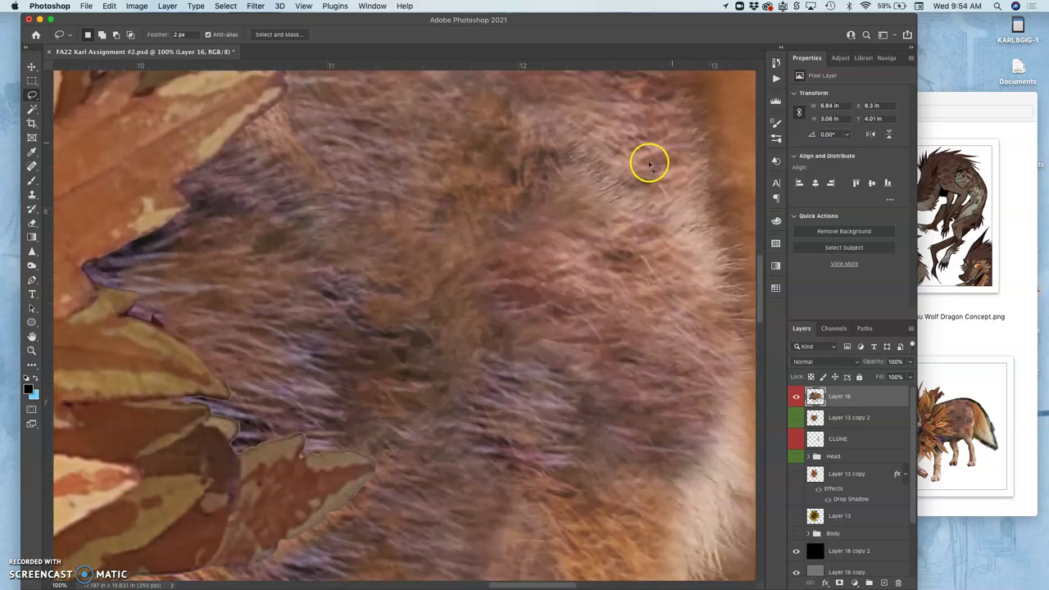
scroll(549, 325, "up", 10)
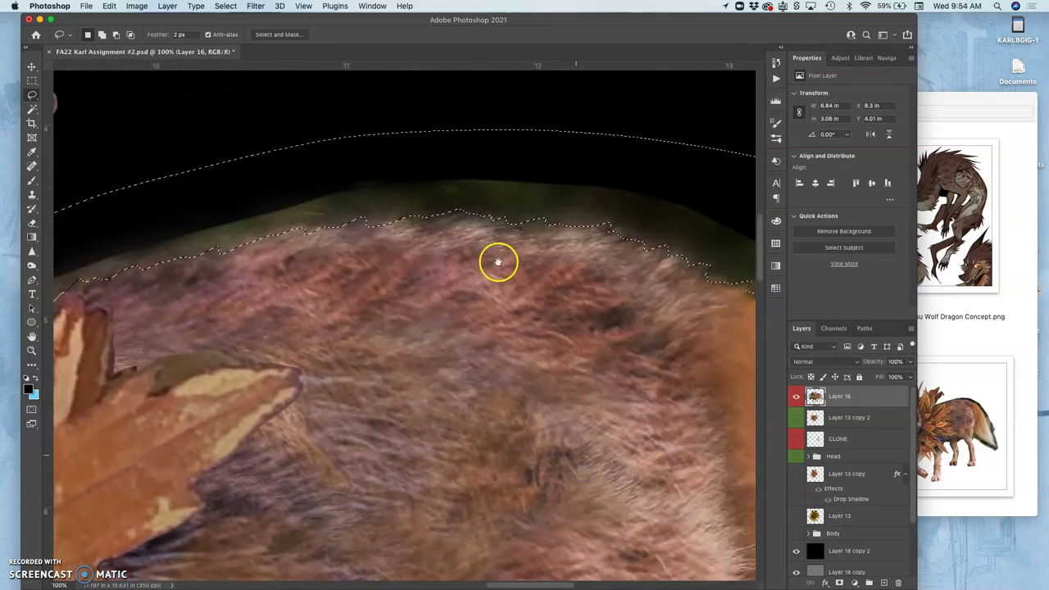
key("Delete")
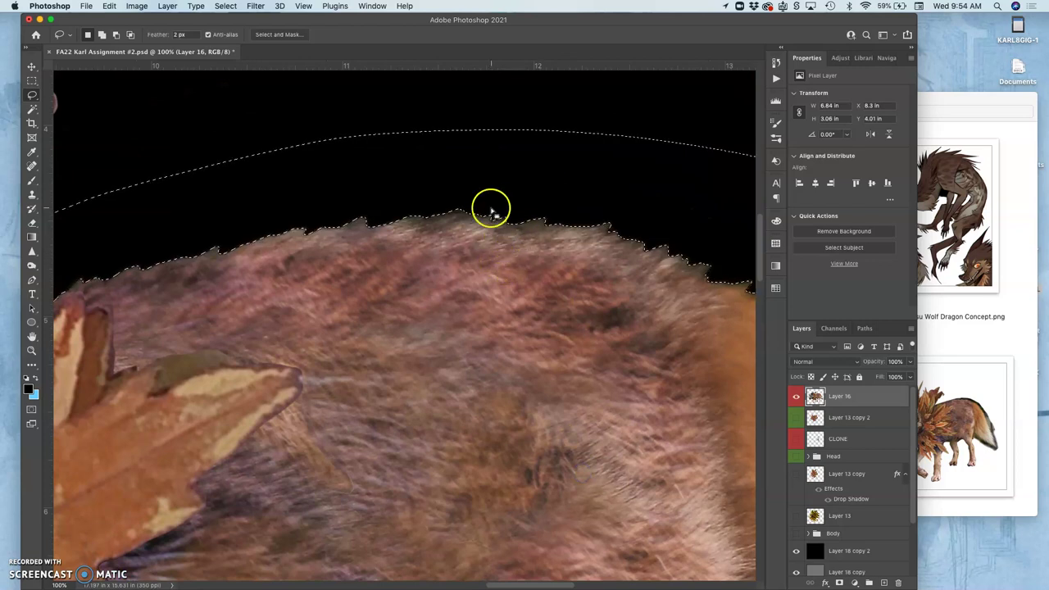
key("super+d")
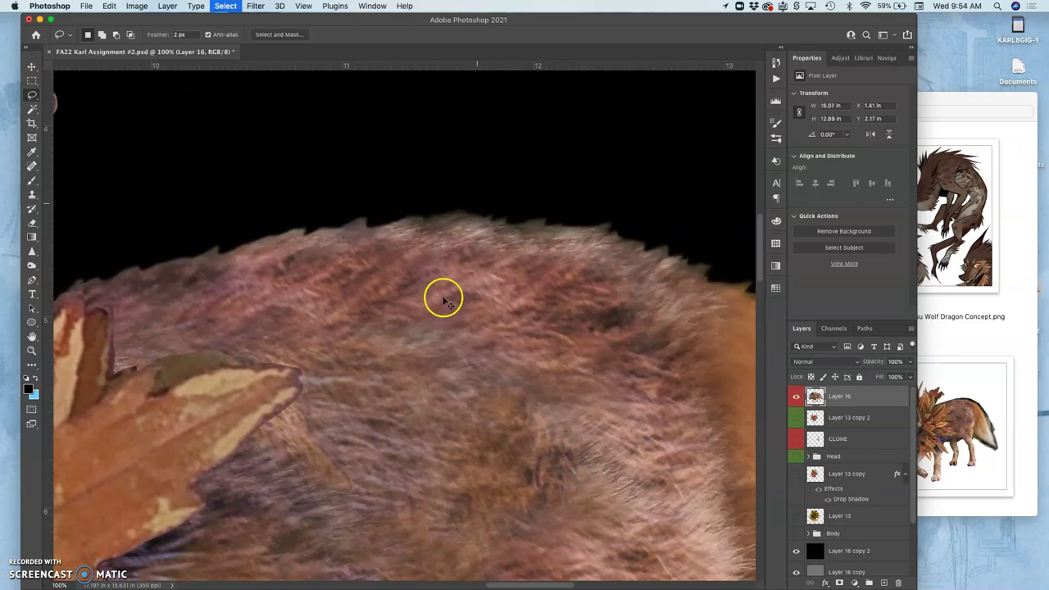
- Reselect the trimmed area, inspect the fur edge at 300% zoom, shift the selection slightly toward the fur to soften the edge, and deselect
key("super+shift+d")
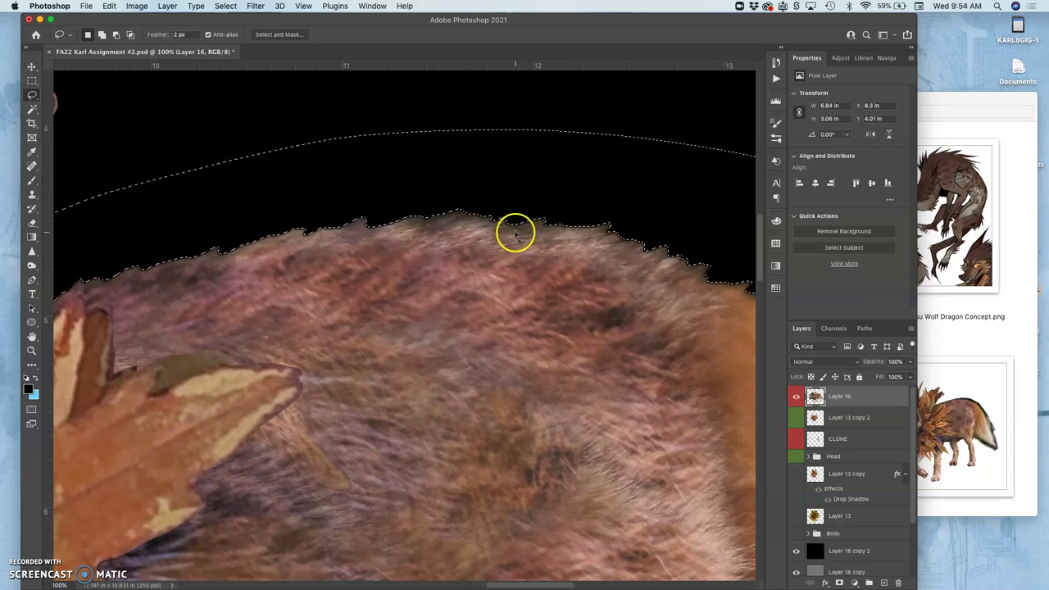
key("super+equal")
key("super+equal")
left_click_drag(501, 235, 480, 438)
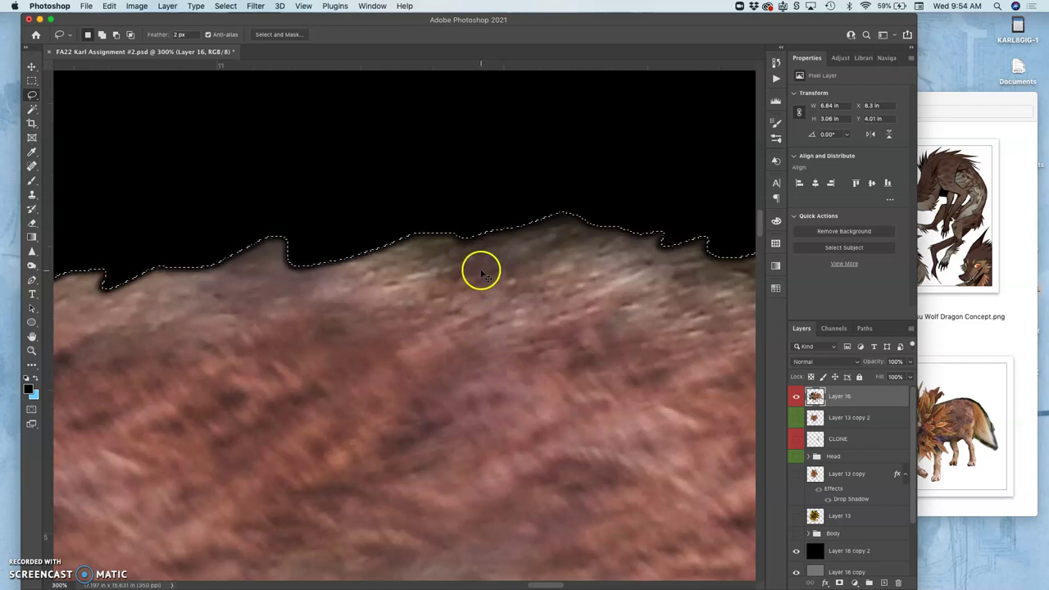
key("super+c")
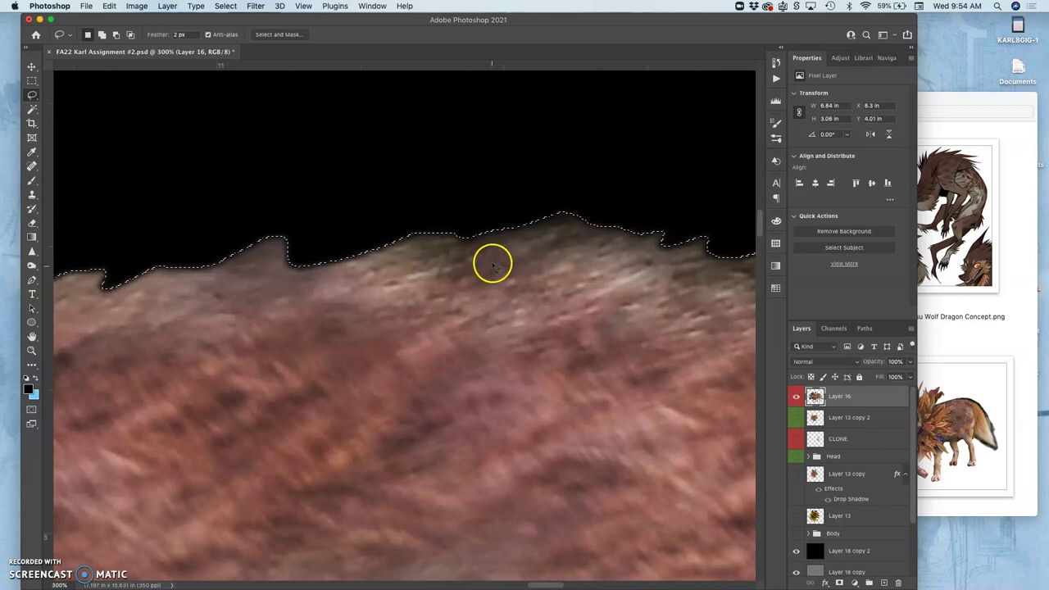
left_click_drag(573, 175, 570, 183)
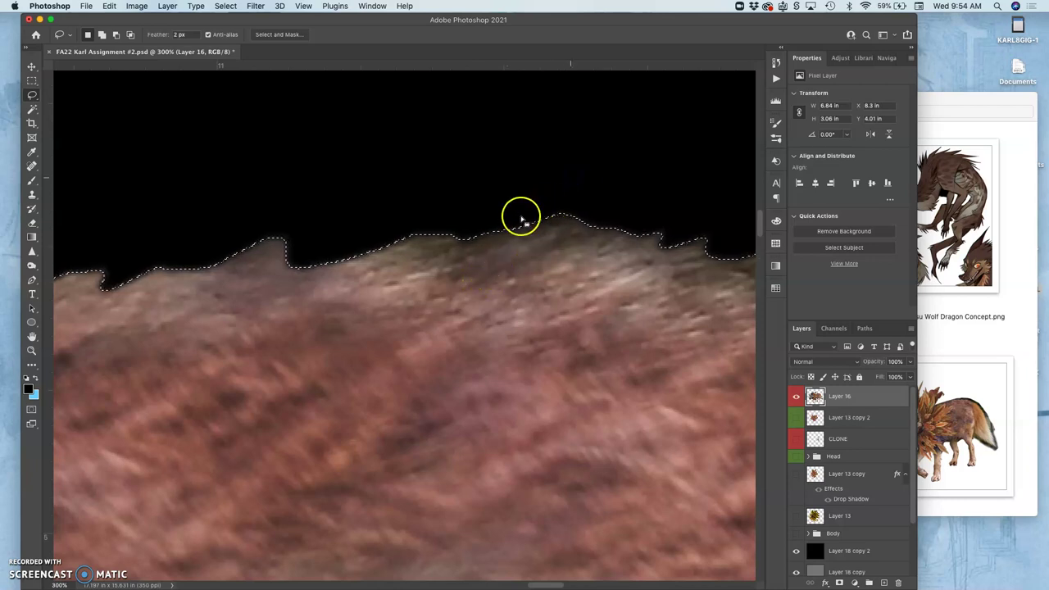
key("super+d")
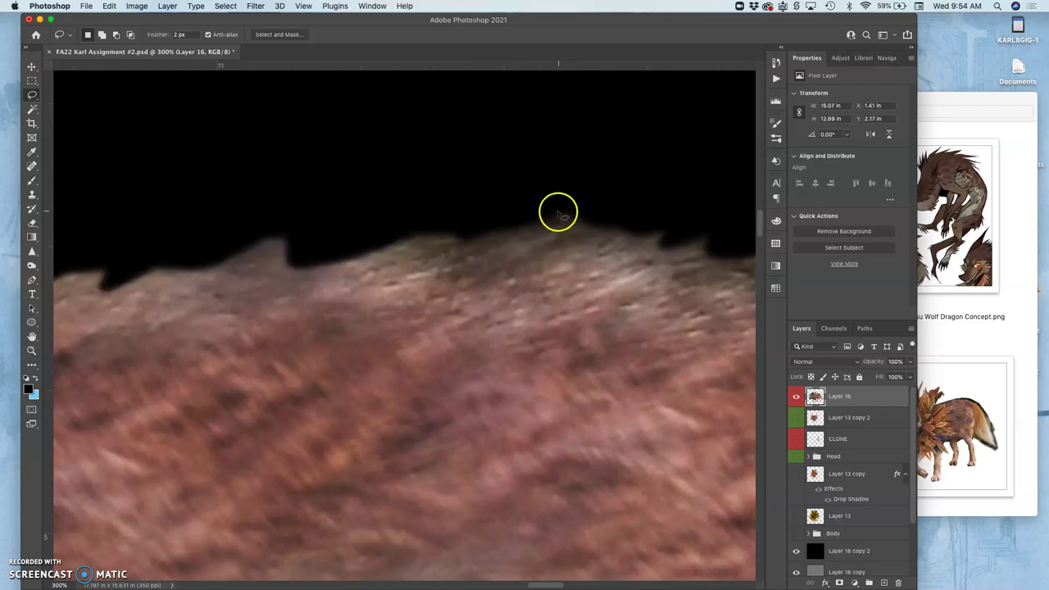
- Lasso the leftover background around the tail and behind the hind leg with a jagged fur outline, clear it and deselect
key("super+minus")
key("super+minus")
key("super+minus")
key("super+minus")
key("super+minus")
key("super+minus")
left_click_drag(553, 213, 614, 134)
left_click_drag(592, 286, 444, 204)
mouse_move(553, 282)
left_mouse_down()
mouse_move(621, 430)
mouse_move(611, 434)
mouse_move(634, 493)
mouse_move(524, 437)
mouse_move(459, 370)
mouse_move(438, 459)
mouse_move(484, 491)
mouse_move(667, 568)
mouse_move(631, 274)
mouse_move(549, 235)
mouse_move(592, 274)
left_mouse_up()
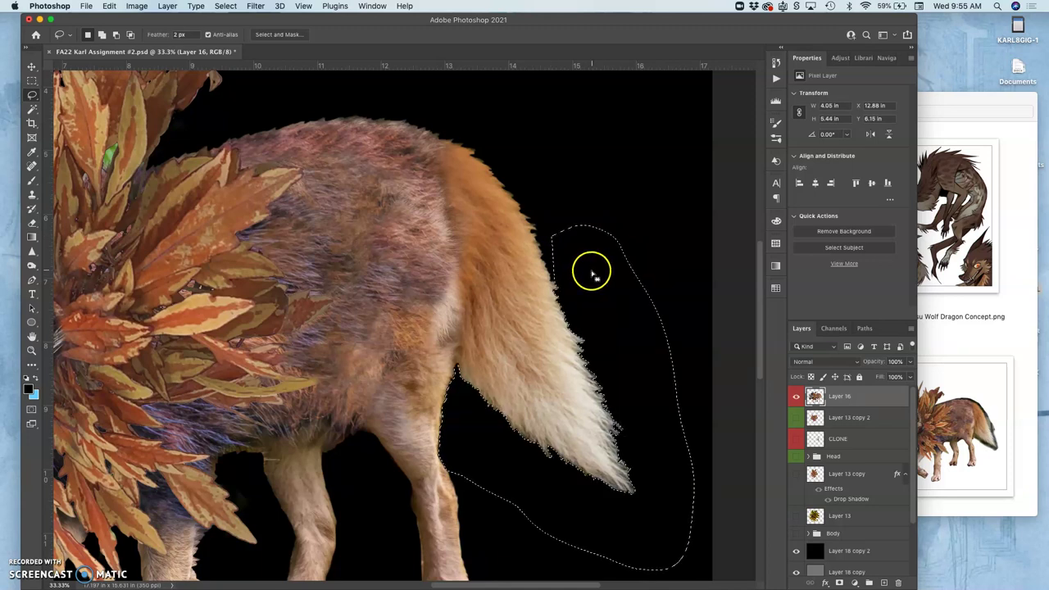
left_click(593, 273)
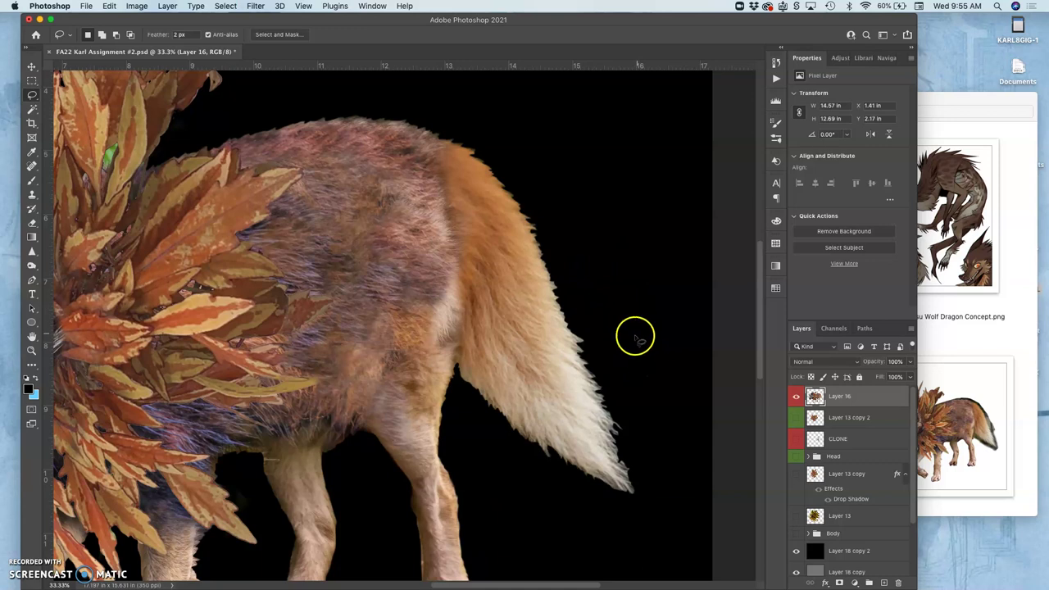
- Lasso the stray edge in front of the wolf's face above the nose, clear it and deselect
left_click_drag(622, 344, 673, 223)
left_click_drag(620, 339, 684, 285)
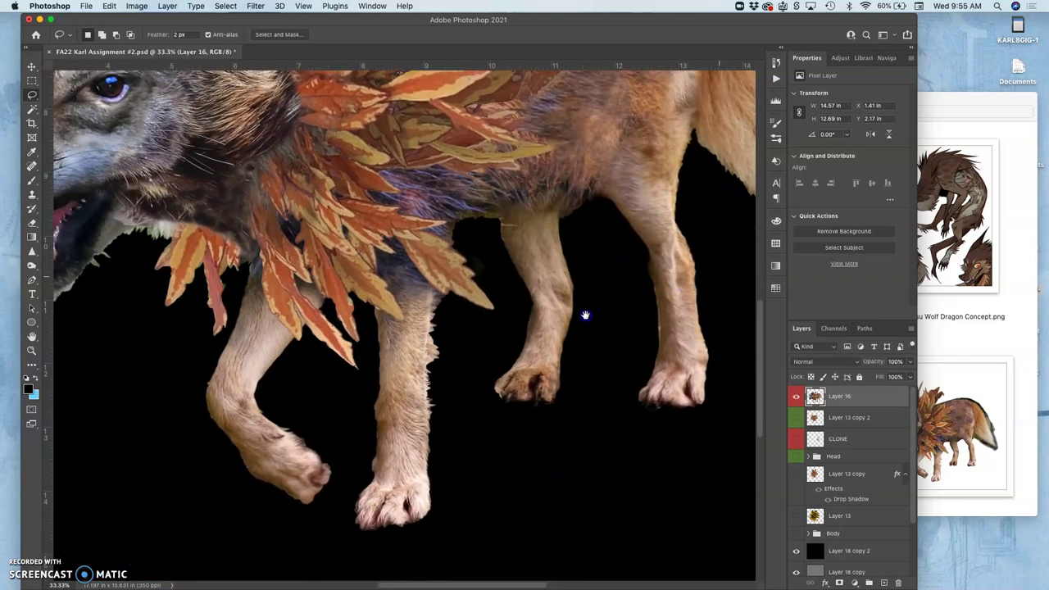
left_click_drag(585, 314, 672, 369)
left_click_drag(602, 306, 628, 389)
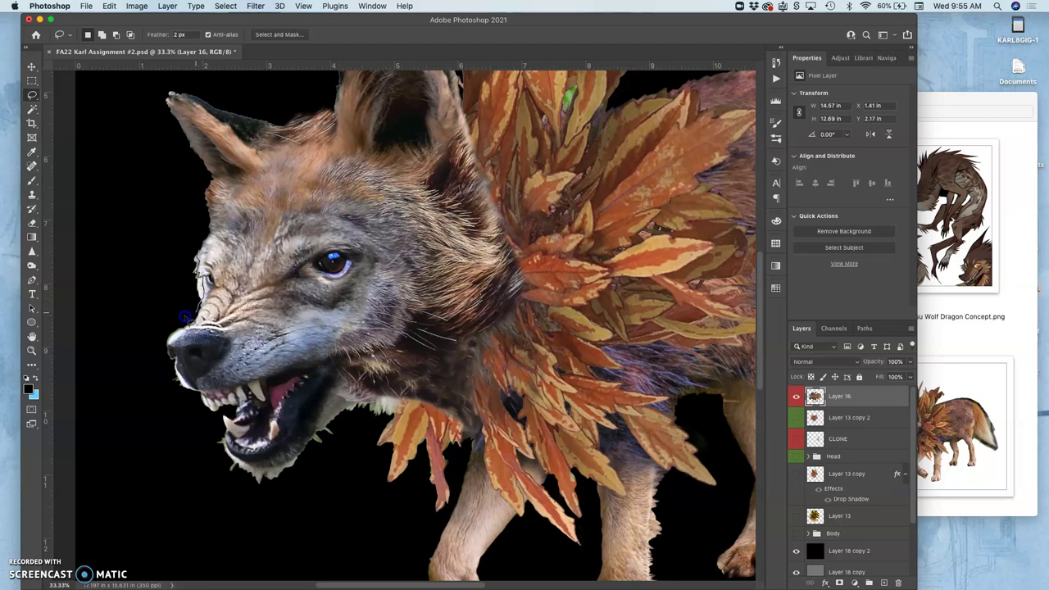
left_click_drag(188, 261, 205, 274)
key("BackSpace")
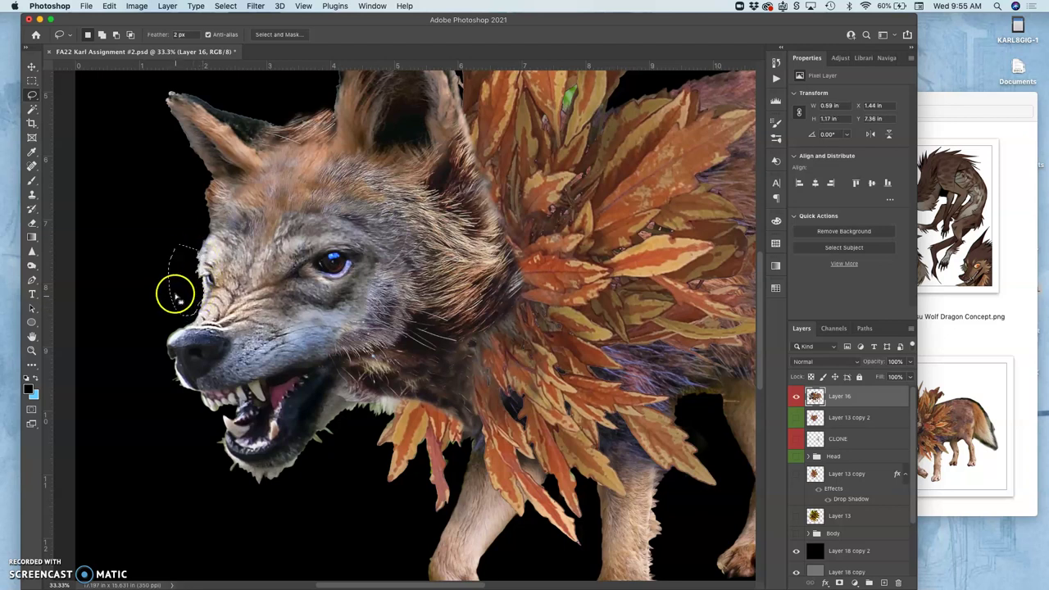
left_click(152, 307)
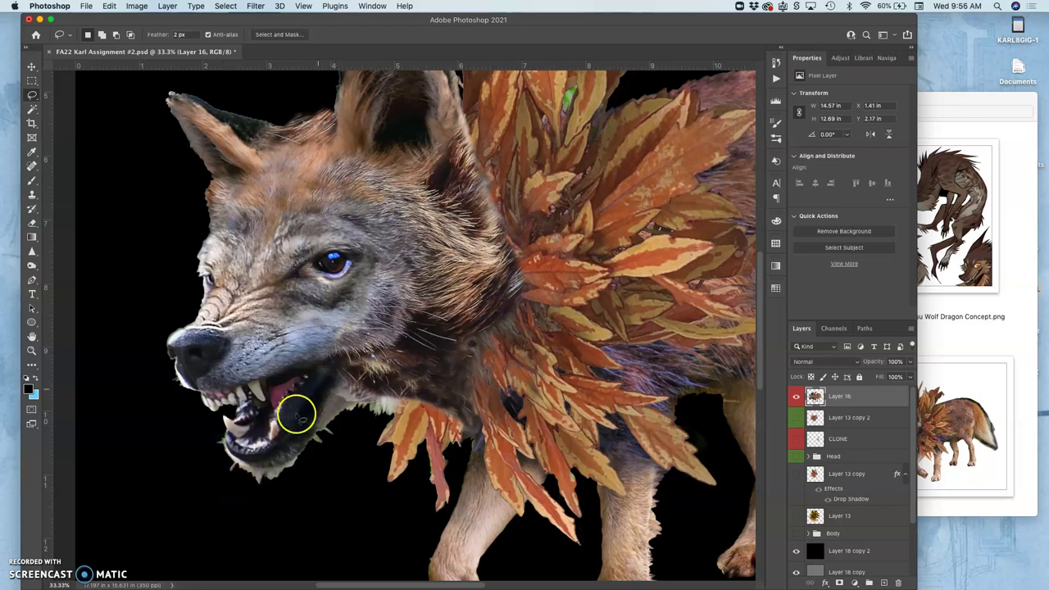
- Set the Clone Stamp brush to 24% hardness and clone dark fur over the pale edge of the lower jaw and chin
left_click(32, 196)
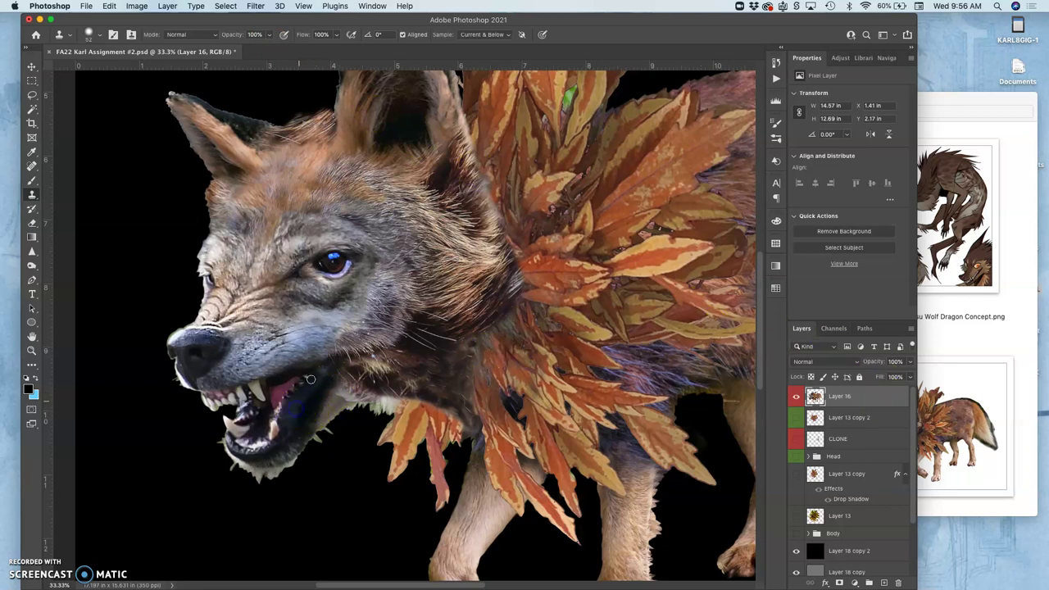
left_click(268, 34)
left_click(89, 34)
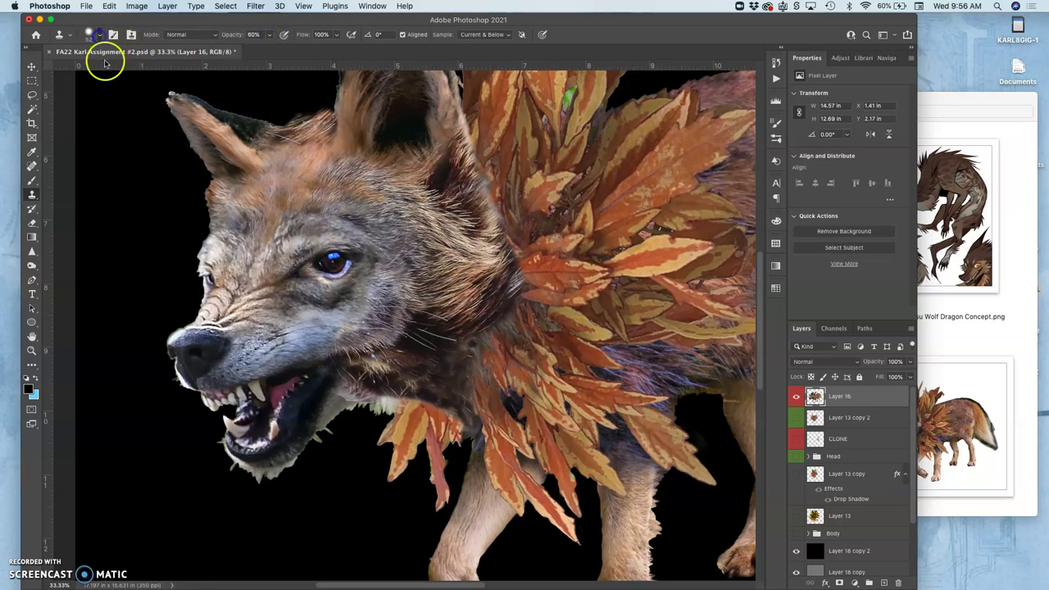
left_click(98, 90)
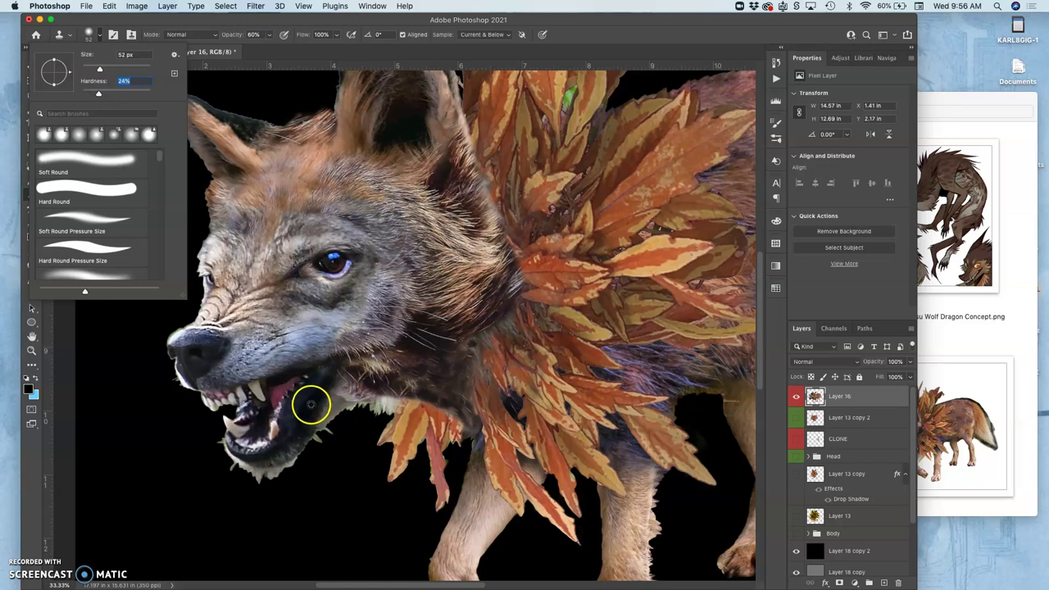
left_click(300, 407)
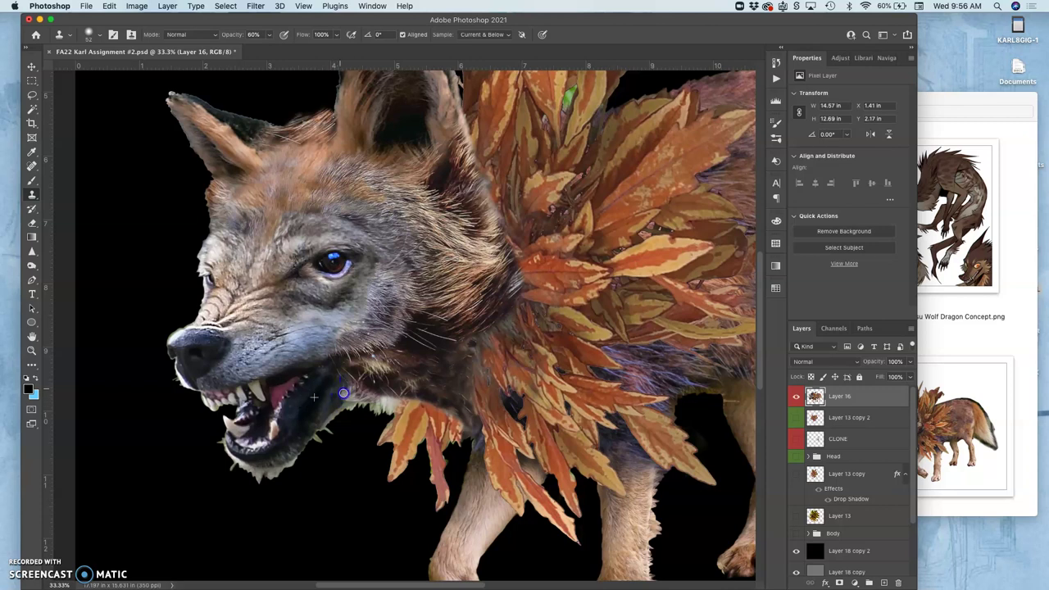
mouse_move(328, 388)
left_mouse_down()
mouse_move(313, 401)
mouse_move(334, 380)
left_mouse_up()
mouse_move(302, 444)
left_mouse_down()
mouse_move(328, 421)
mouse_move(302, 488)
mouse_move(281, 463)
mouse_move(316, 402)
left_mouse_up()
left_click_drag(245, 480, 227, 447)
left_click_drag(285, 495, 264, 467)
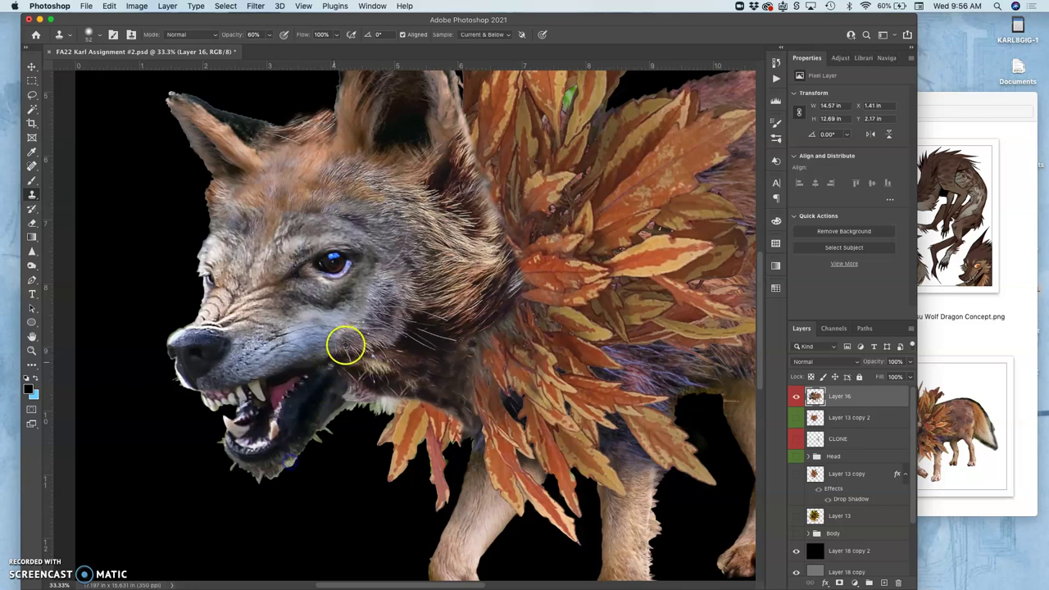
left_click_drag(304, 389, 290, 460)
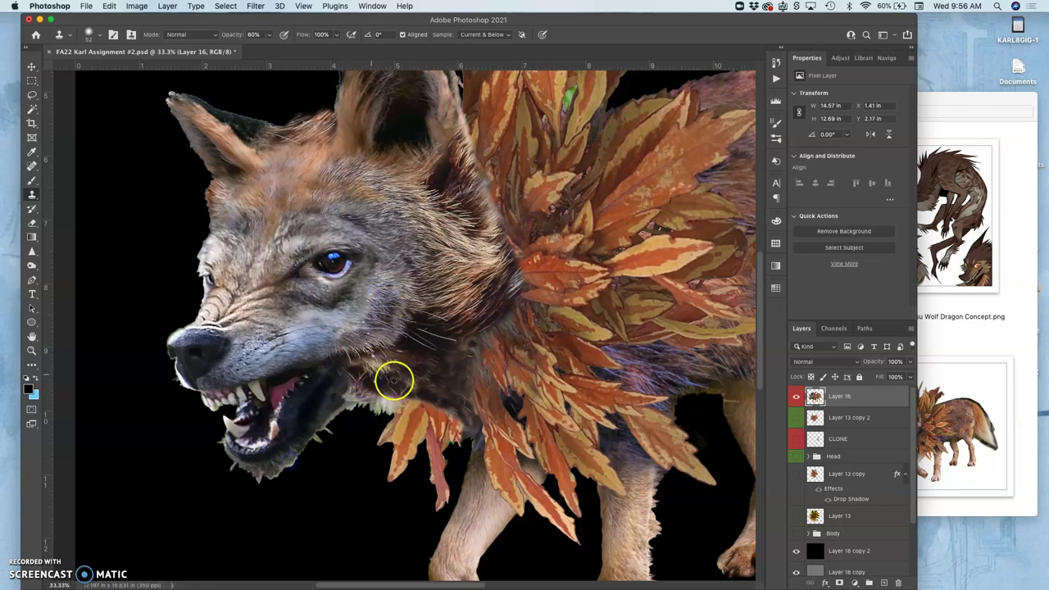
- Clone dark neck fur over the light fringe on the throat between the jaw and the lower leaves
left_click_drag(368, 405, 354, 387)
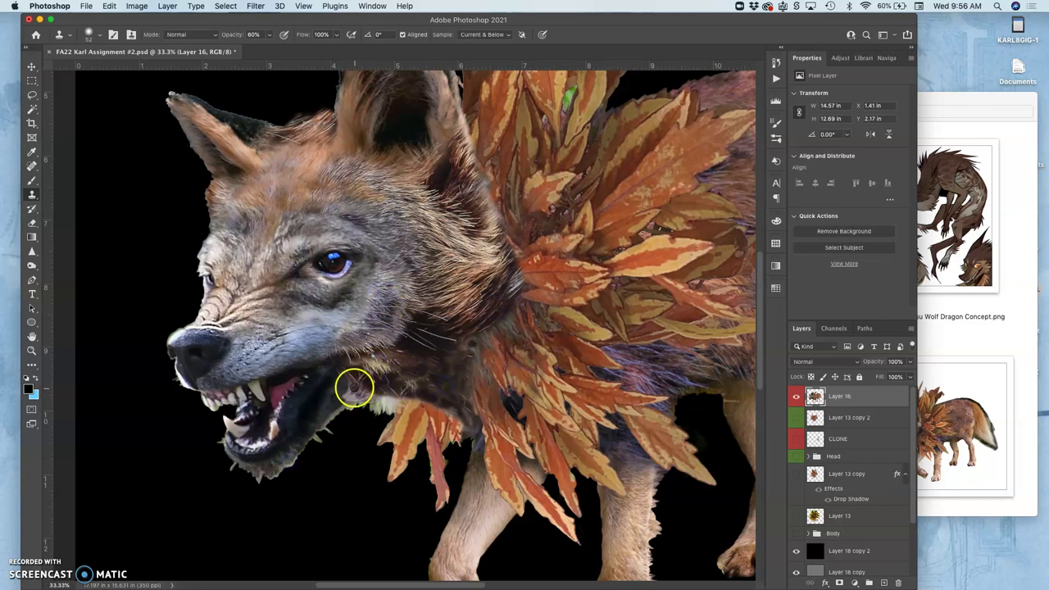
left_click(425, 376, "alt")
left_click_drag(381, 398, 390, 396)
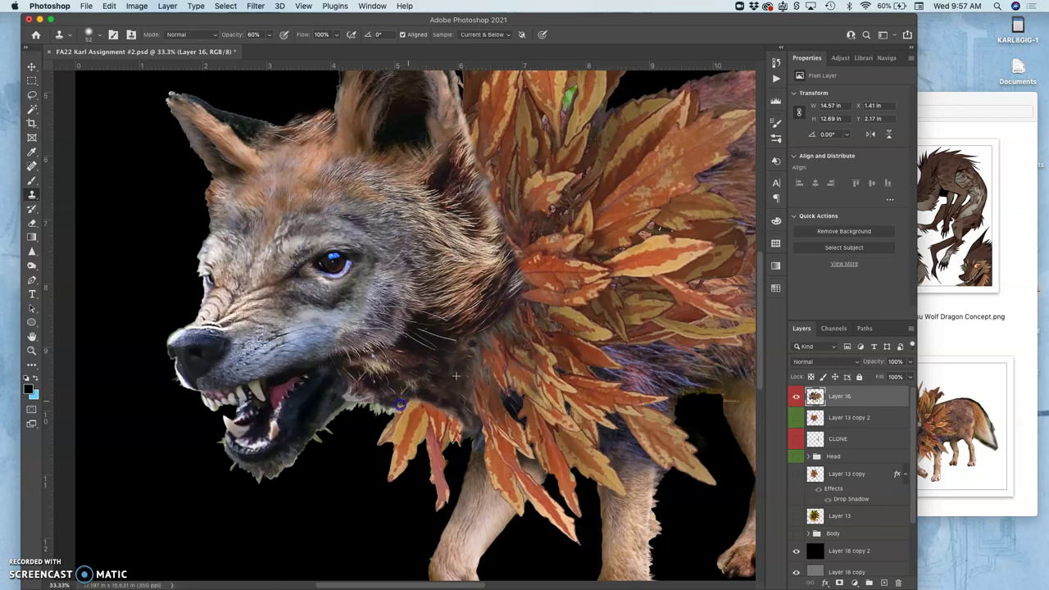
left_click(376, 416)
- Clone more brown fur over the pale patch behind the corner of the mouth, working at 50% zoom
key("super+plus")
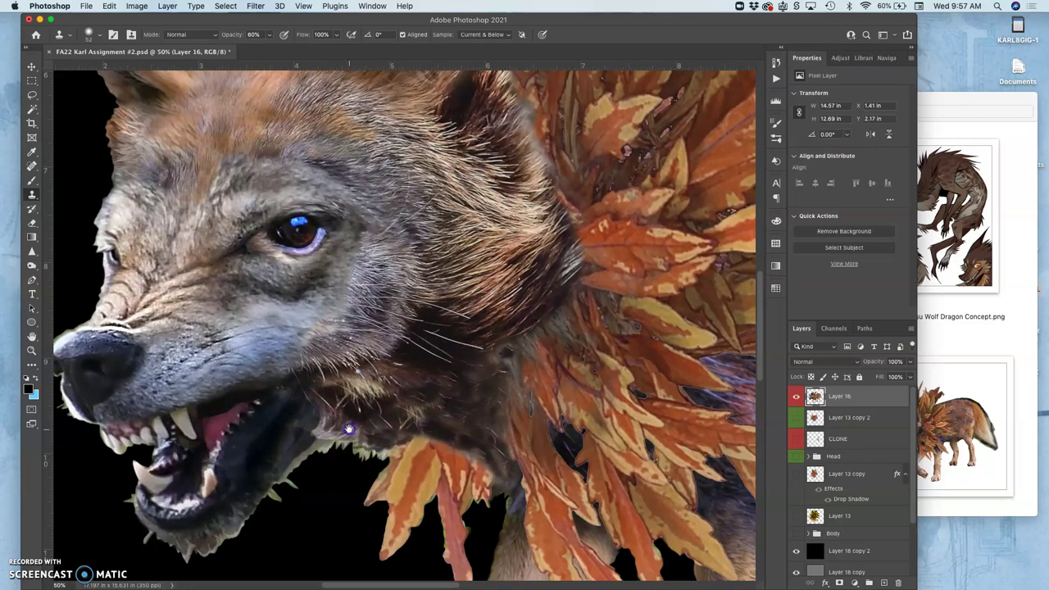
left_click_drag(348, 430, 372, 399)
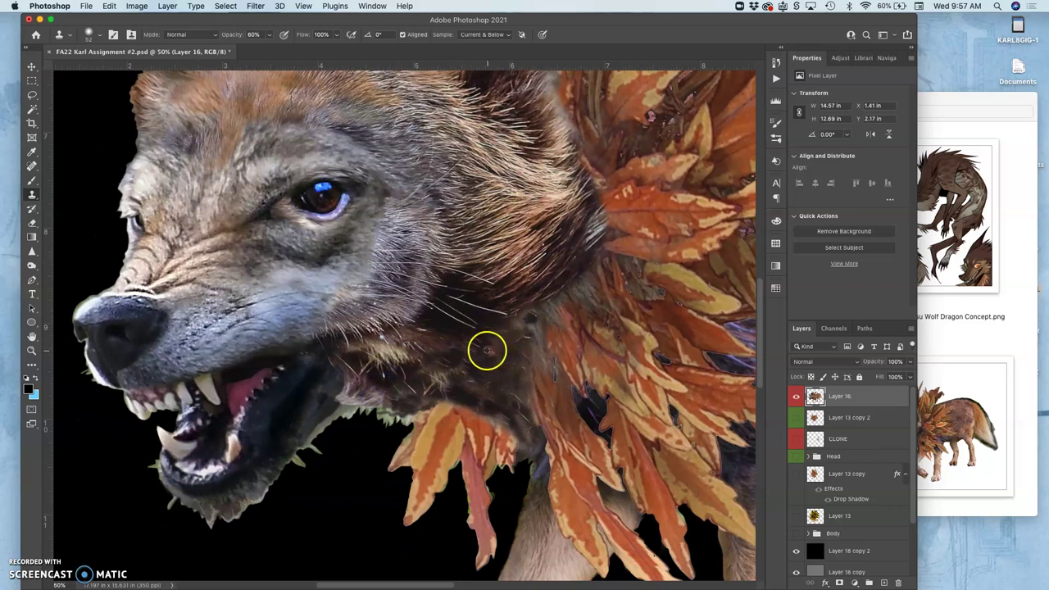
left_click_drag(528, 252, 550, 275)
left_click_drag(492, 347, 343, 400)
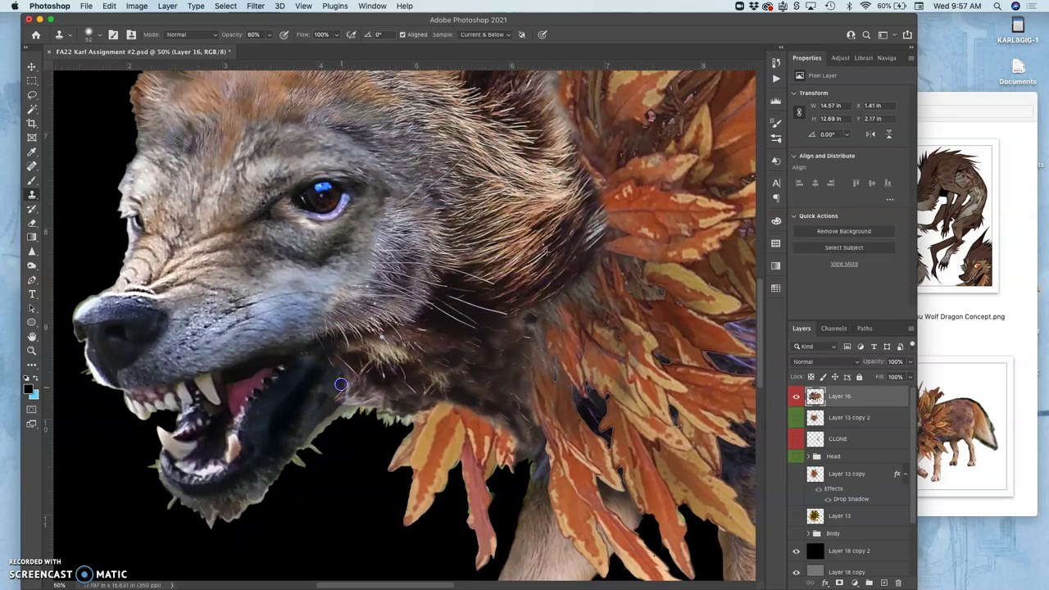
mouse_move(491, 317)
left_mouse_down()
mouse_move(522, 284)
mouse_move(480, 304)
mouse_move(482, 317)
left_mouse_up()
left_click_drag(390, 370, 352, 383)
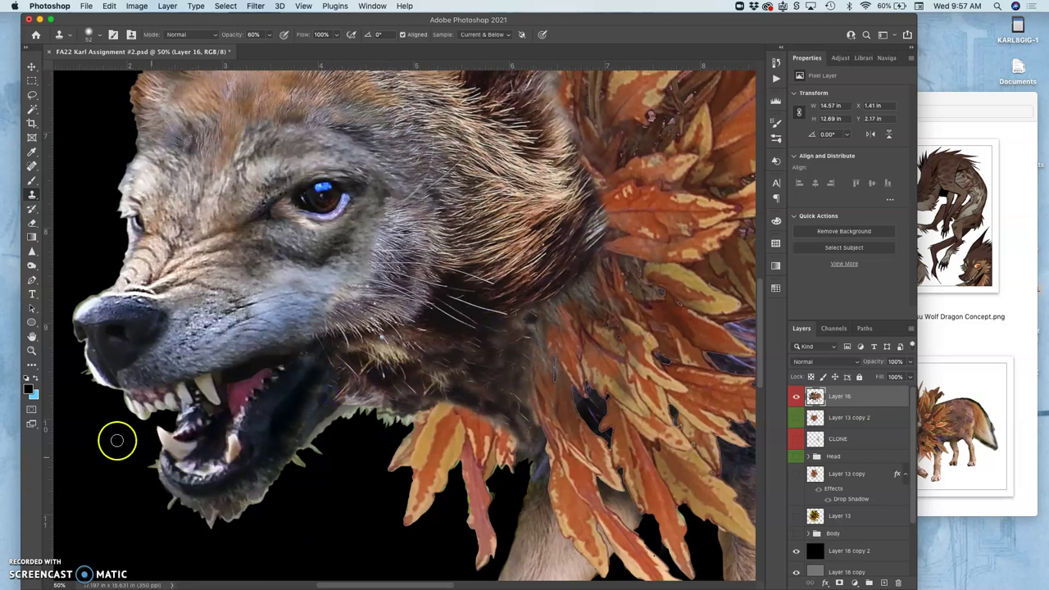
- Burn the light fringe along the throat, lower jaw and chin with a soft brush, using Midtones at 18% exposure
left_click(32, 266)
left_click_drag(32, 266, 71, 276)
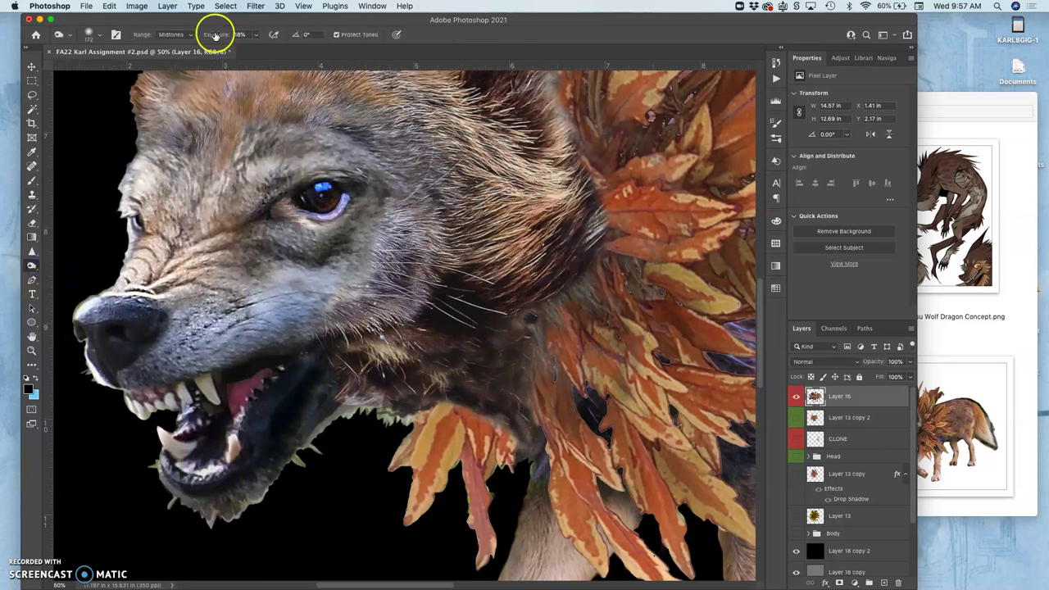
left_click(95, 37)
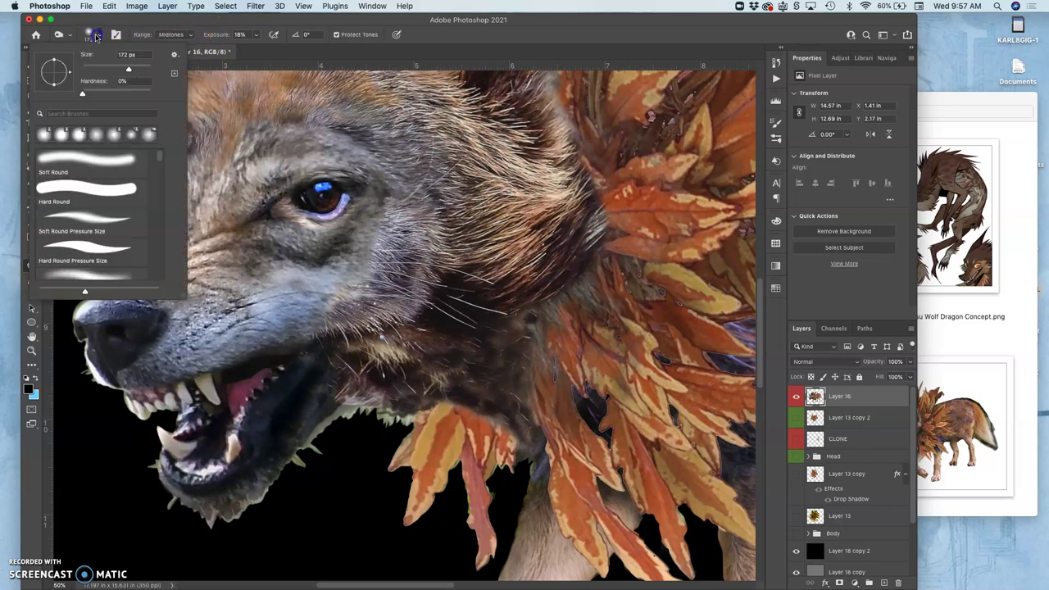
left_click(365, 395)
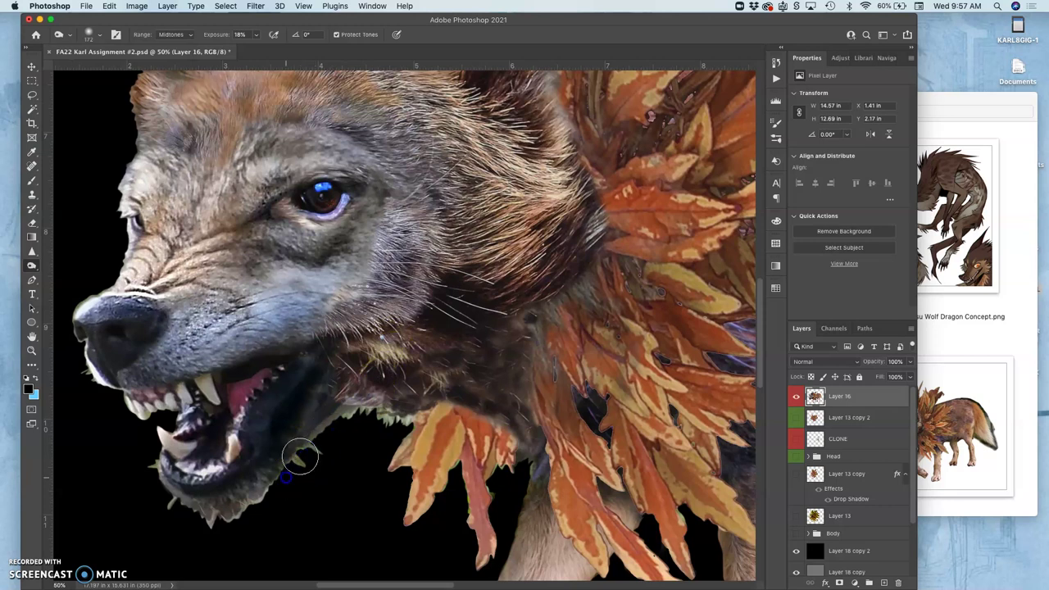
left_click(248, 515)
left_click(229, 522)
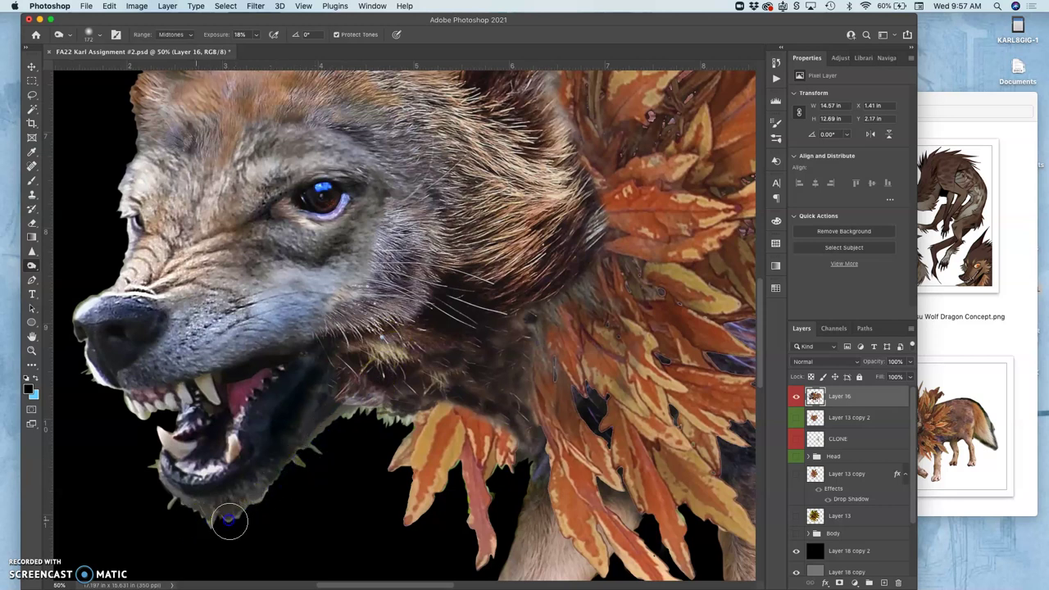
left_click(220, 531)
mouse_move(219, 531)
left_mouse_down()
mouse_move(251, 492)
mouse_move(281, 485)
mouse_move(352, 417)
left_mouse_up()
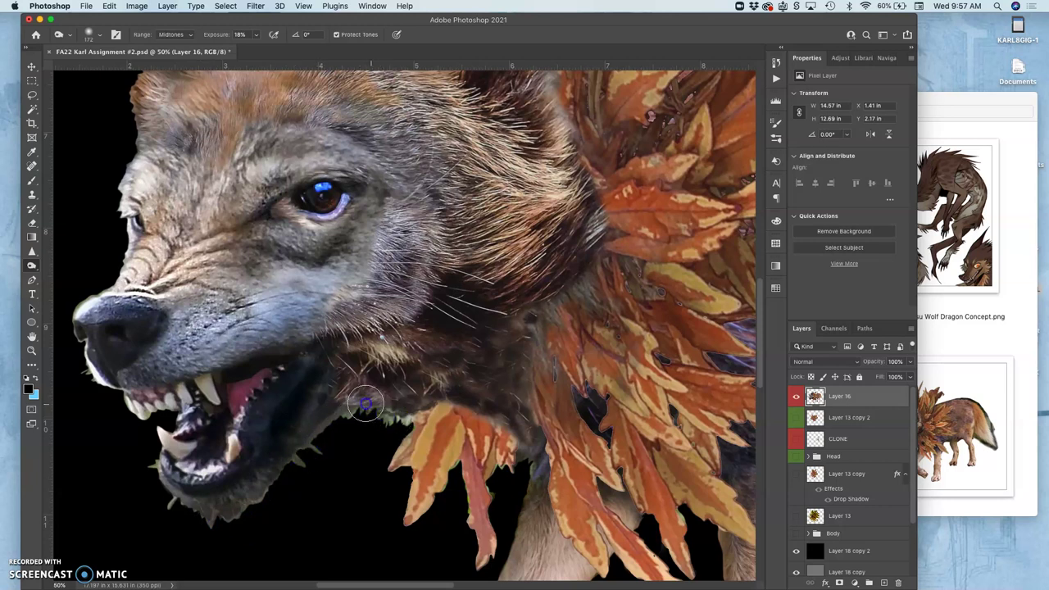
mouse_move(410, 412)
left_mouse_down()
mouse_move(352, 395)
mouse_move(348, 421)
mouse_move(355, 404)
mouse_move(294, 450)
mouse_move(248, 510)
left_mouse_up()
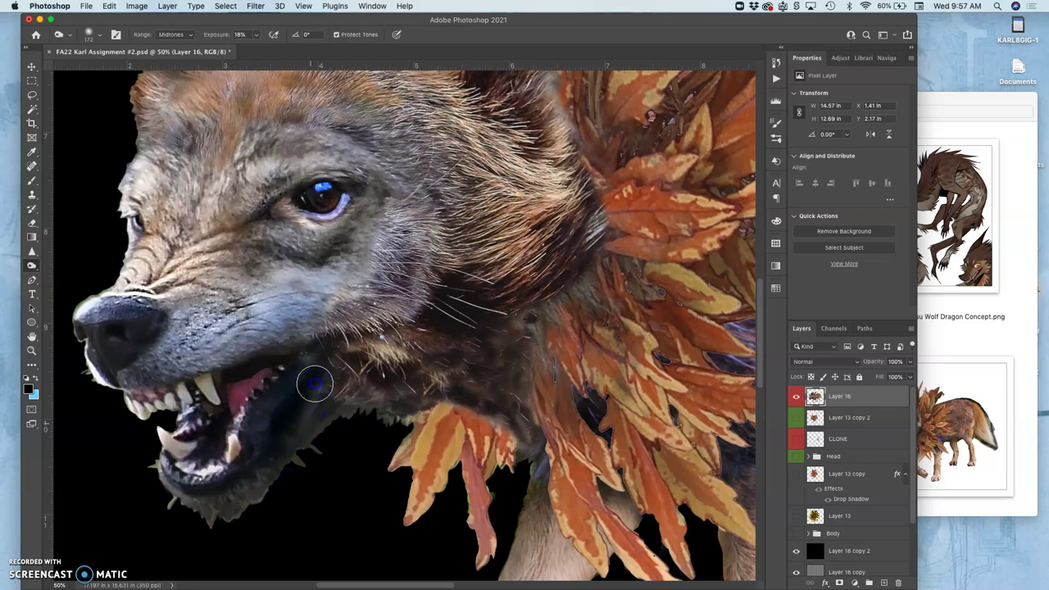
left_click_drag(197, 511, 145, 468)
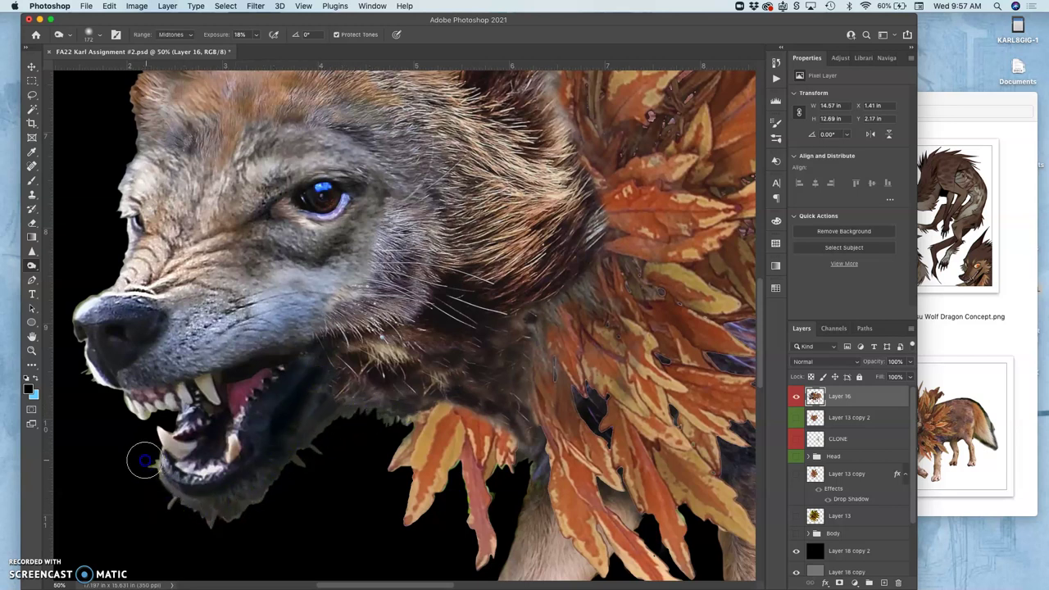
- Set the Burn range to Highlights and darken the remaining bright fur tips along the throat, jaw and chin
left_click(171, 34)
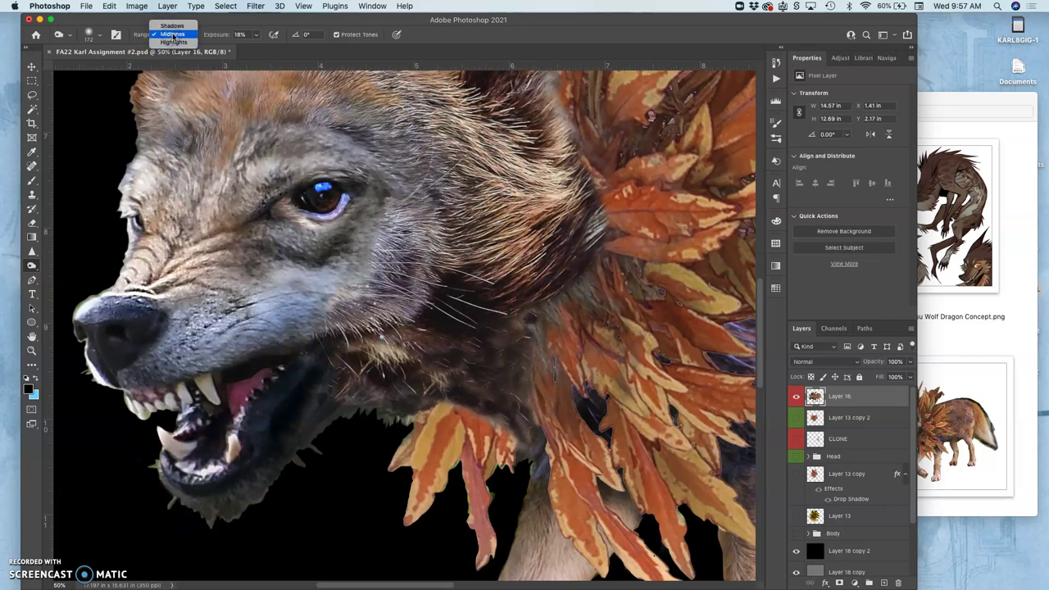
left_click(173, 42)
left_click_drag(373, 416, 349, 415)
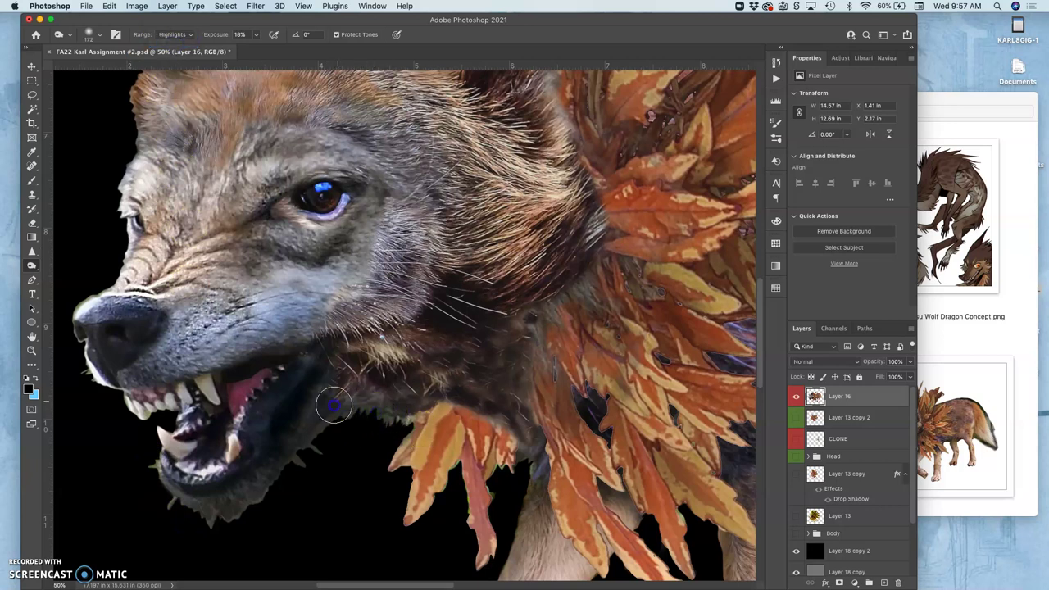
left_click_drag(391, 425, 404, 426)
left_click_drag(340, 430, 282, 489)
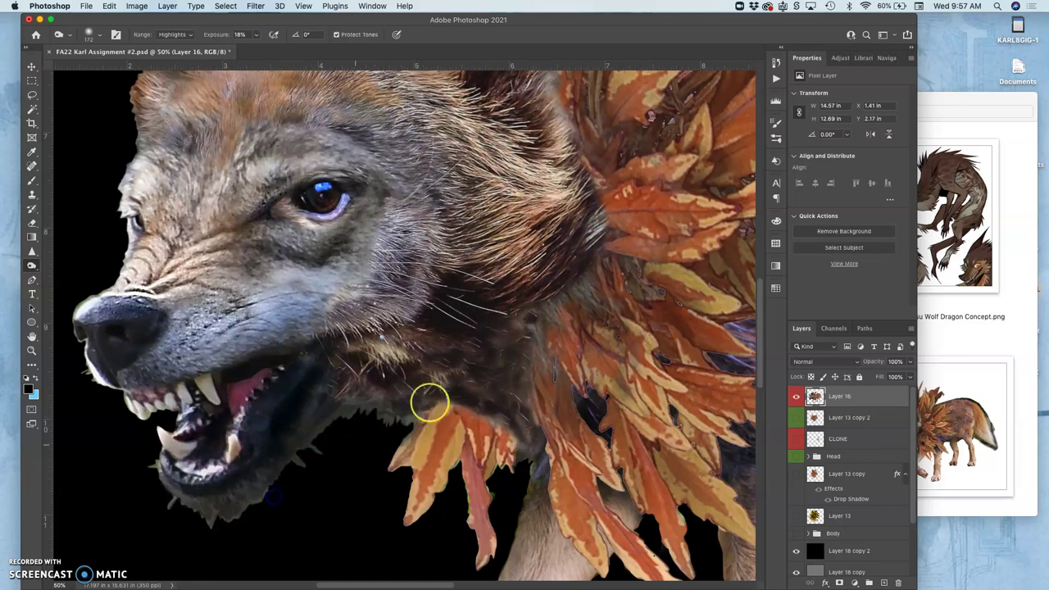
left_click(301, 455)
left_click(179, 503)
- Burn the bright outline along the front of the face, from the forehead and far eye to the nose and chin
left_click(135, 249)
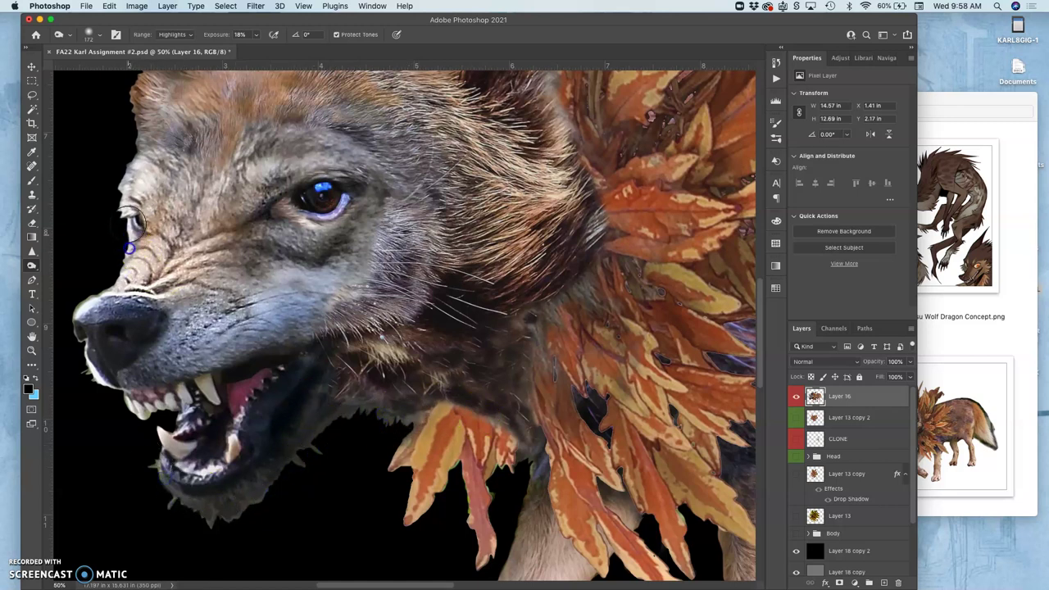
mouse_move(127, 223)
left_mouse_down()
mouse_move(75, 314)
mouse_move(95, 385)
left_mouse_up()
mouse_move(91, 348)
left_mouse_down()
mouse_move(100, 384)
mouse_move(125, 388)
mouse_move(94, 351)
mouse_move(109, 398)
mouse_move(169, 437)
mouse_move(175, 474)
left_mouse_up()
mouse_move(144, 209)
left_mouse_down()
mouse_move(131, 182)
mouse_move(140, 123)
mouse_move(137, 84)
left_mouse_up()
mouse_move(138, 122)
left_mouse_down()
mouse_move(126, 94)
mouse_move(132, 114)
left_mouse_up()
- Raise the Burn exposure to 36% and darken the light outlines of both ears, keeping the Highlights range
left_click_drag(362, 225, 398, 273)
left_click_drag(285, 148, 347, 218)
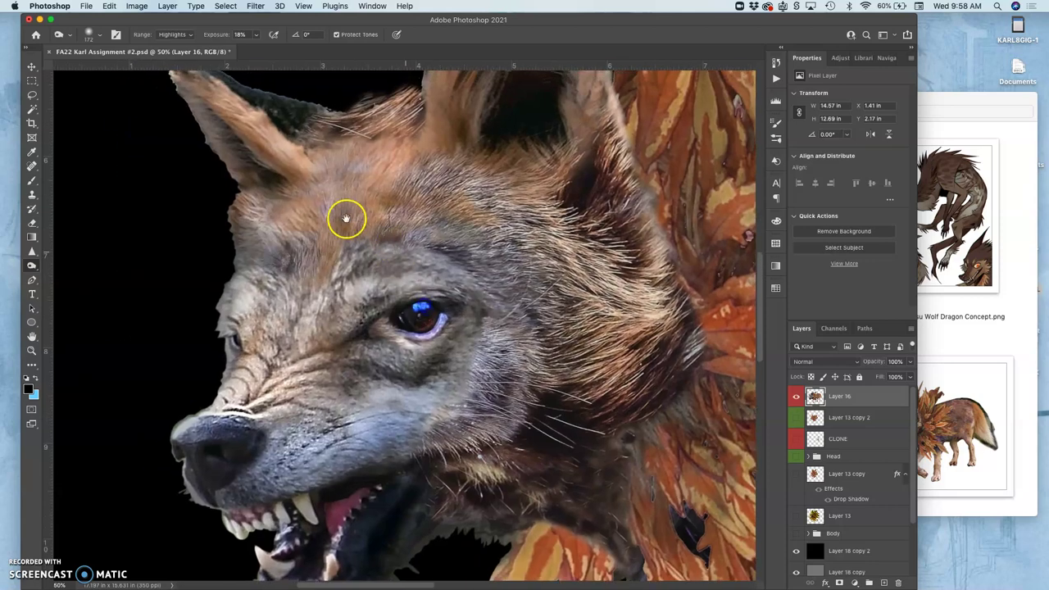
left_click_drag(301, 266, 324, 404)
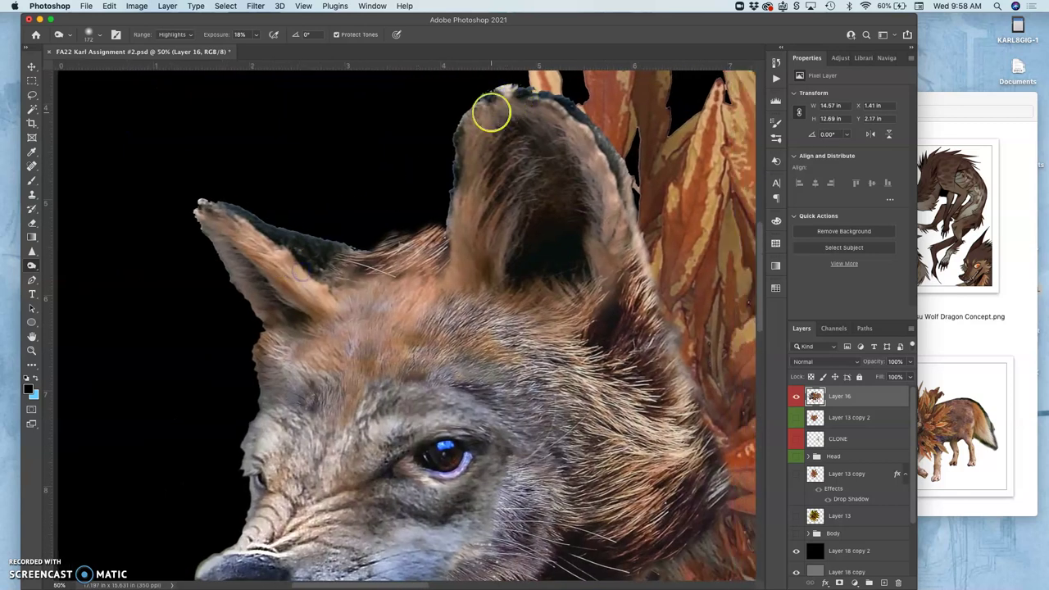
left_click(179, 35)
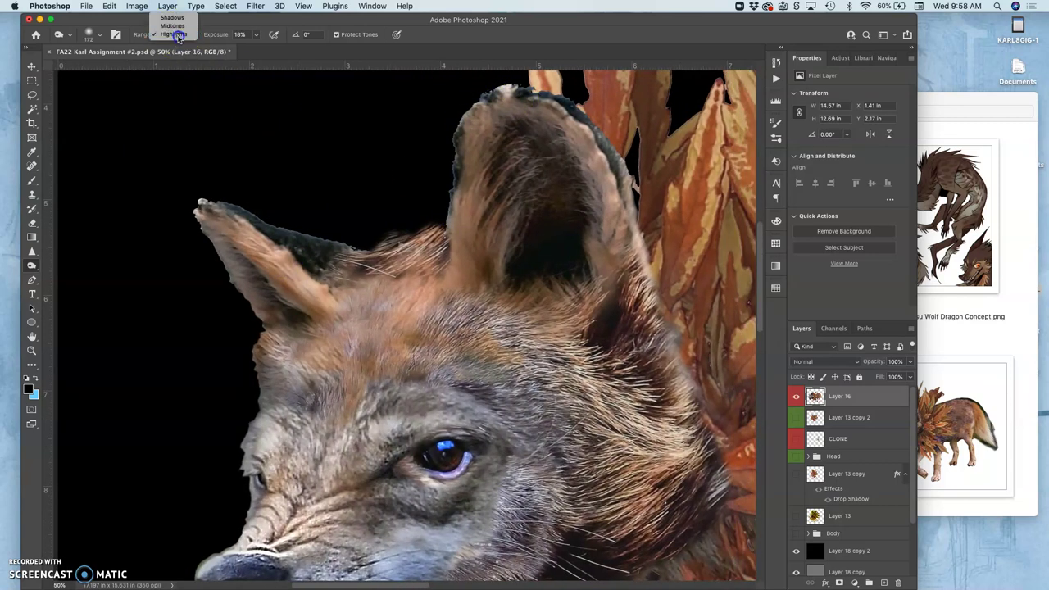
left_click(178, 36)
left_click(257, 35)
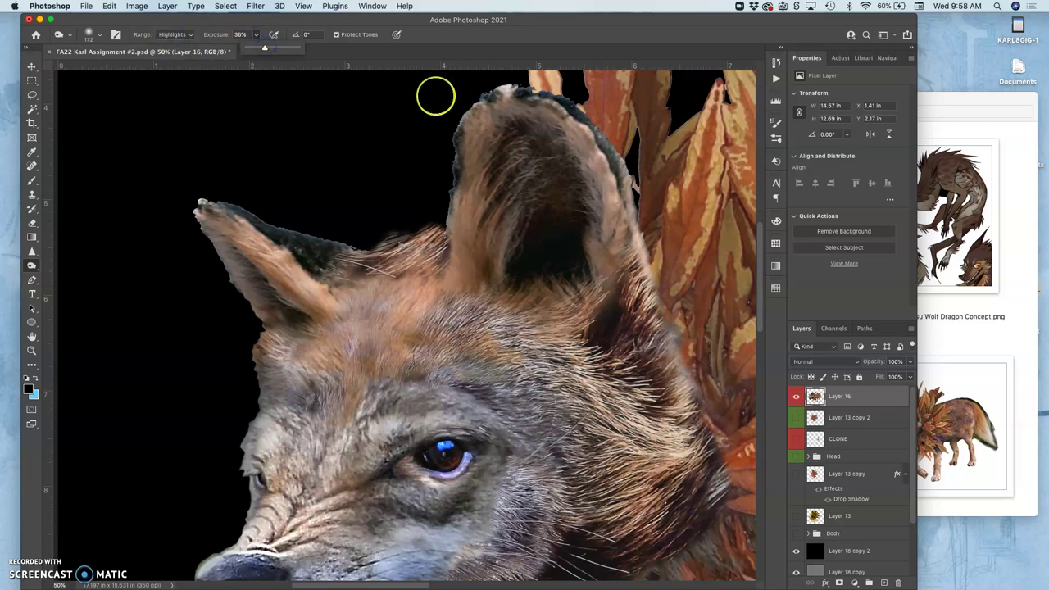
mouse_move(465, 112)
left_mouse_down()
mouse_move(435, 233)
mouse_move(442, 191)
mouse_move(521, 90)
left_mouse_up()
left_click_drag(578, 122, 610, 160)
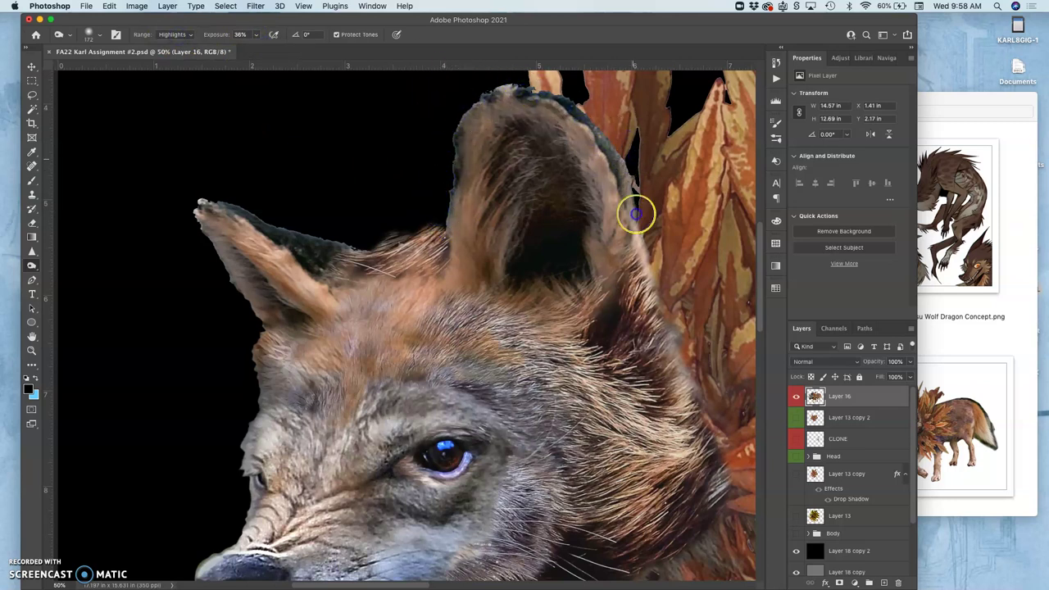
left_click(360, 245)
mouse_move(238, 204)
left_mouse_down()
mouse_move(194, 206)
mouse_move(192, 228)
mouse_move(276, 320)
mouse_move(349, 229)
left_mouse_up()
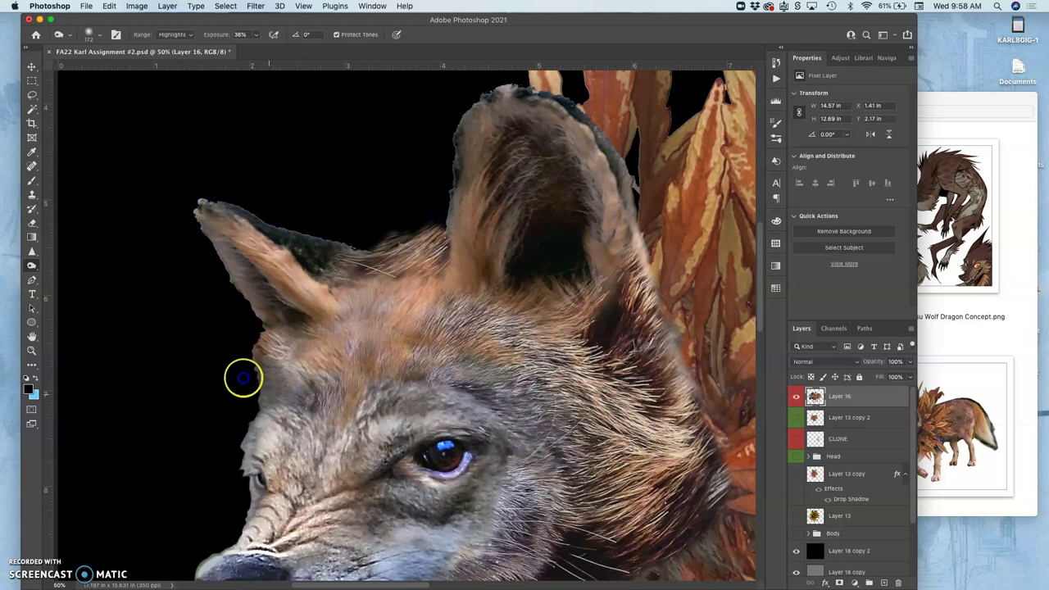
- Burn the highlights on the inner leaves behind the ear, cheek and neck to shade the area where the collar meets the head
left_click_drag(509, 262, 356, 454)
left_click_drag(370, 255, 414, 273)
mouse_move(368, 222)
left_mouse_down()
mouse_move(489, 351)
mouse_move(518, 421)
mouse_move(427, 295)
mouse_move(372, 240)
left_mouse_up()
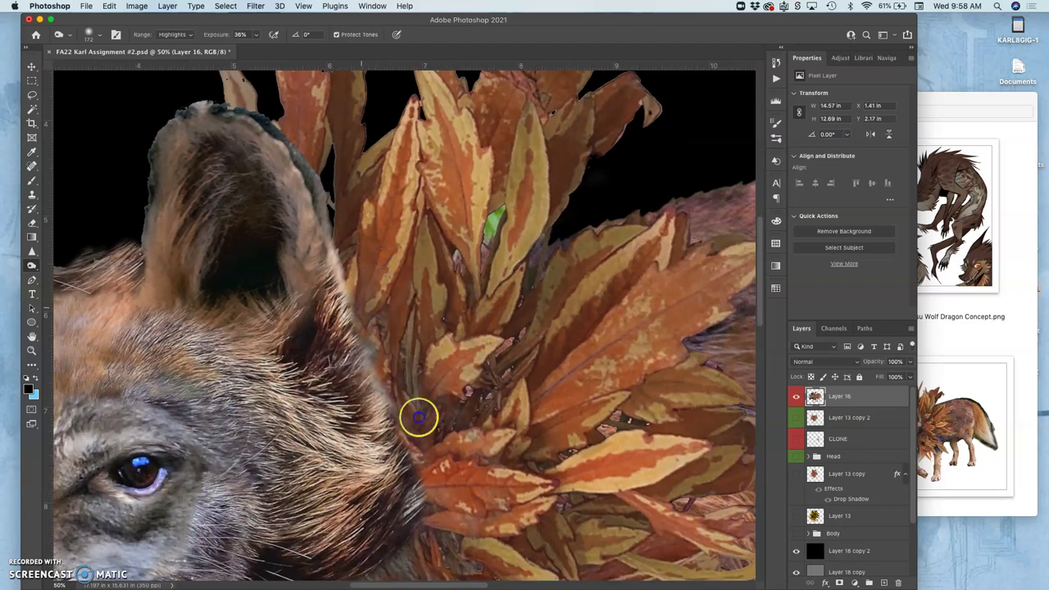
left_click(490, 363)
mouse_move(489, 363)
left_mouse_down()
mouse_move(475, 382)
mouse_move(519, 409)
mouse_move(508, 407)
mouse_move(484, 435)
mouse_move(425, 434)
left_mouse_up()
left_click(350, 275)
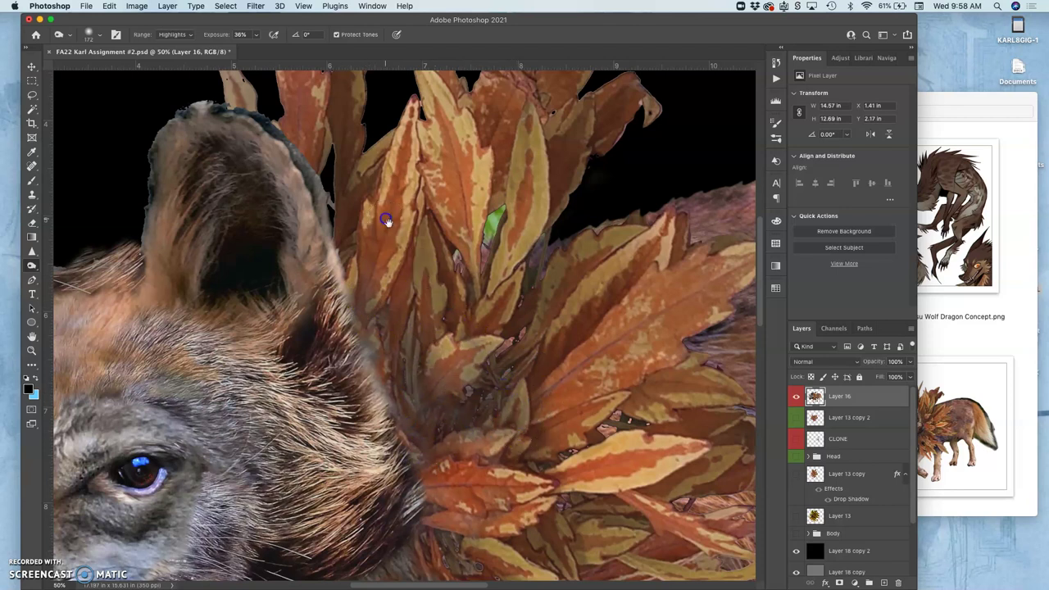
key("super+minus")
key("super+minus")
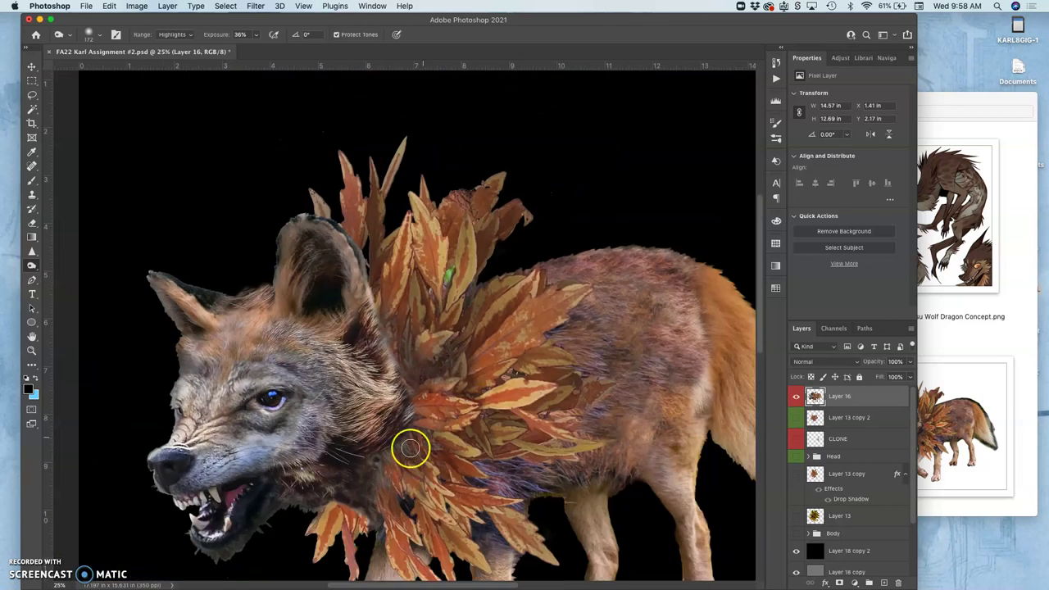
mouse_move(418, 468)
left_mouse_down()
mouse_move(392, 507)
mouse_move(377, 451)
mouse_move(408, 467)
left_mouse_up()
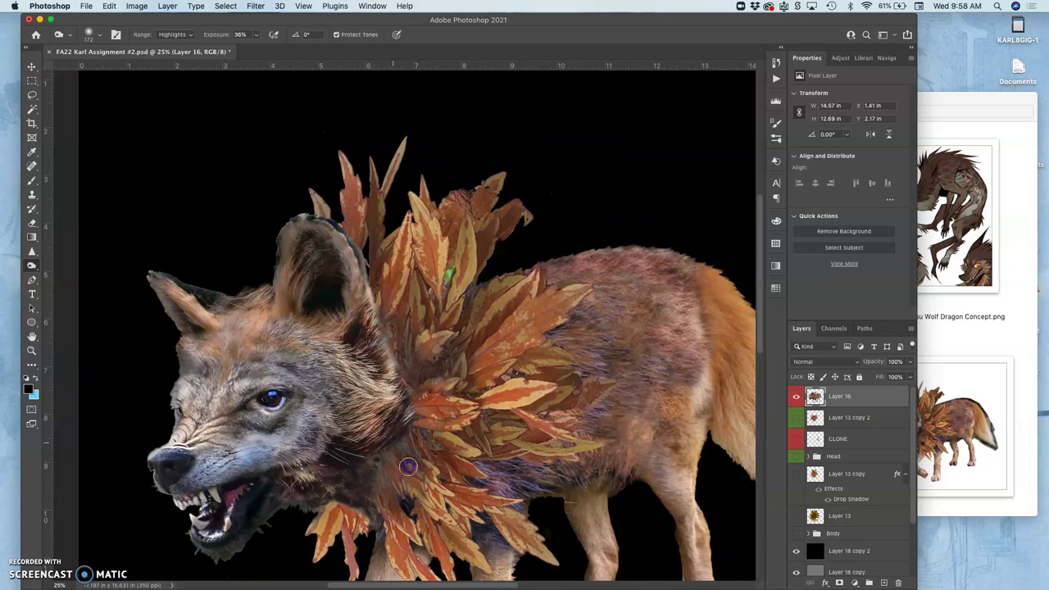
- Set the Burn range to Midtones and shade the inner collar leaves behind the ear and cheek at 36% exposure
left_click(172, 34)
left_click(178, 26)
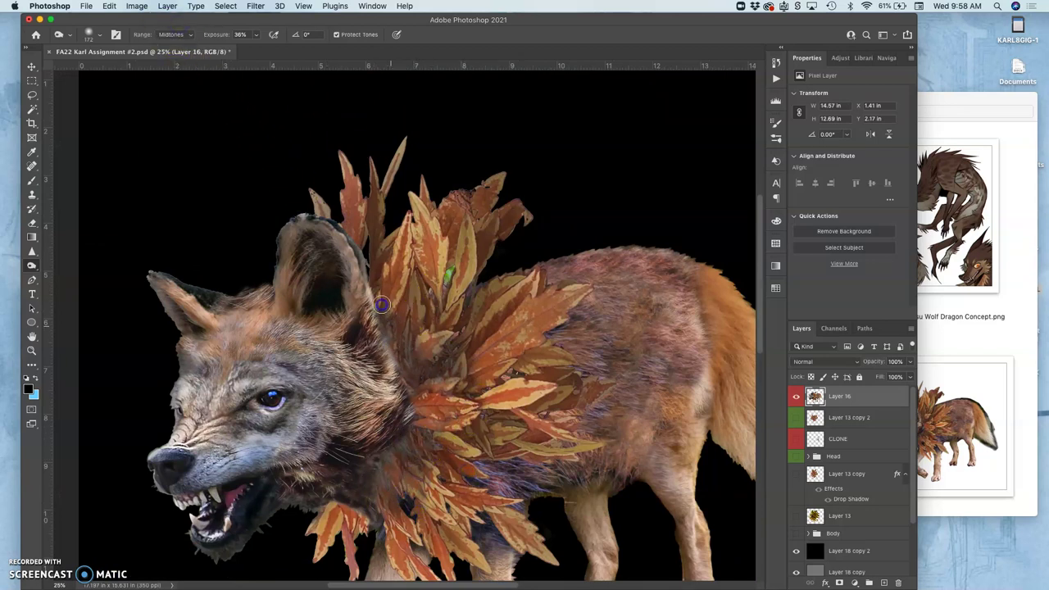
left_click(411, 386)
left_click(457, 375)
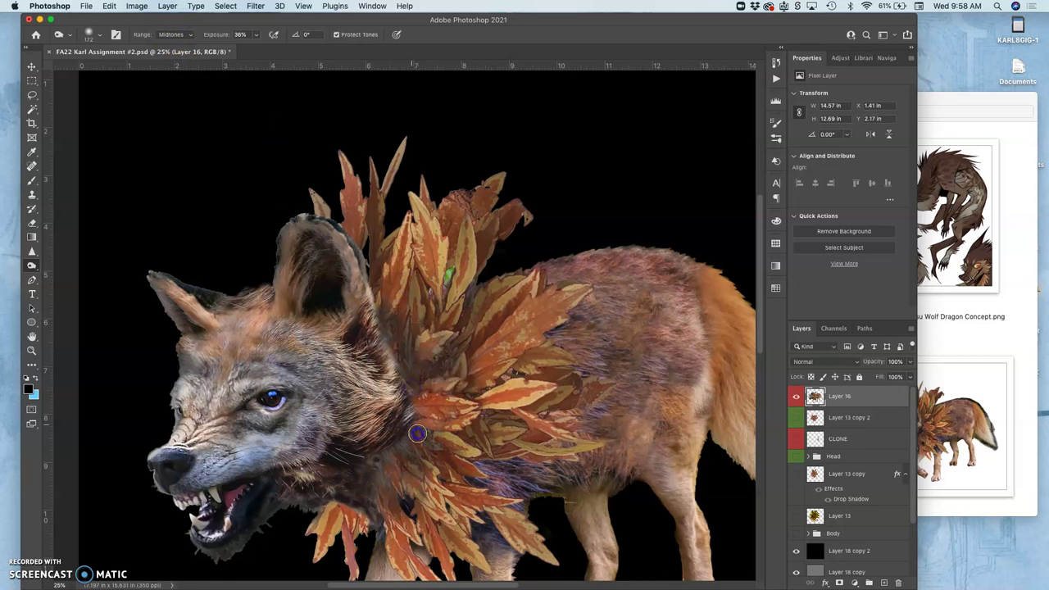
- Burn the midtones of the lower collar leaves beneath the throat and the leaf bases behind the large ear
left_click(407, 511)
left_click_drag(414, 540, 381, 537)
left_click(312, 524)
mouse_move(336, 502)
left_mouse_down()
mouse_move(348, 520)
mouse_move(349, 574)
mouse_move(330, 510)
mouse_move(344, 510)
left_mouse_up()
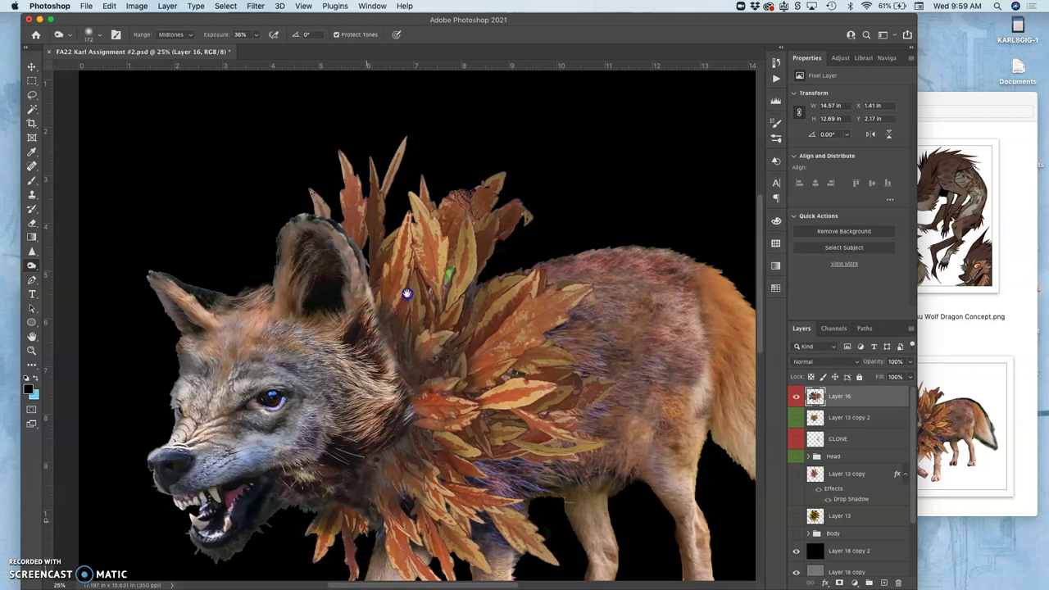
left_click_drag(407, 294, 364, 261)
left_click_drag(323, 480, 305, 491)
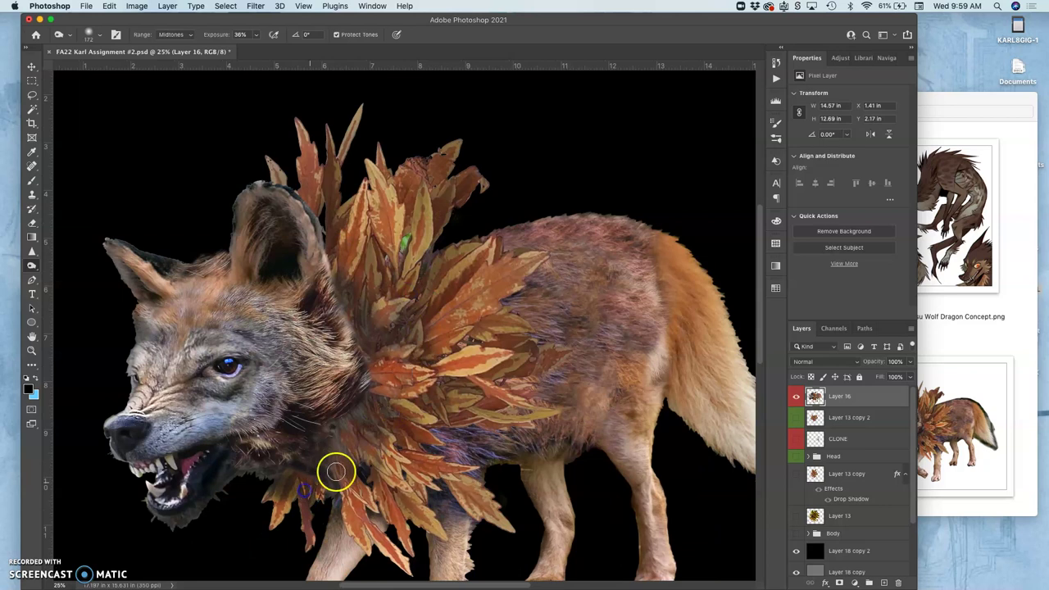
left_click_drag(346, 281, 360, 256)
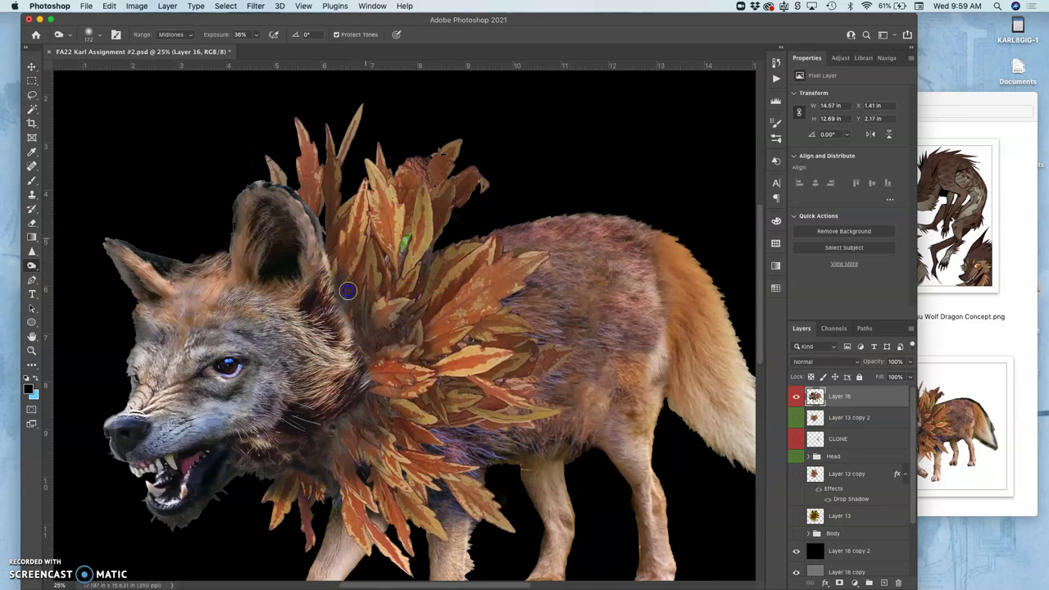
- Compare the merged creature on Layer 16 with the original Head group by switching their visibility, ending on Layer 16
left_click_drag(795, 396, 796, 461)
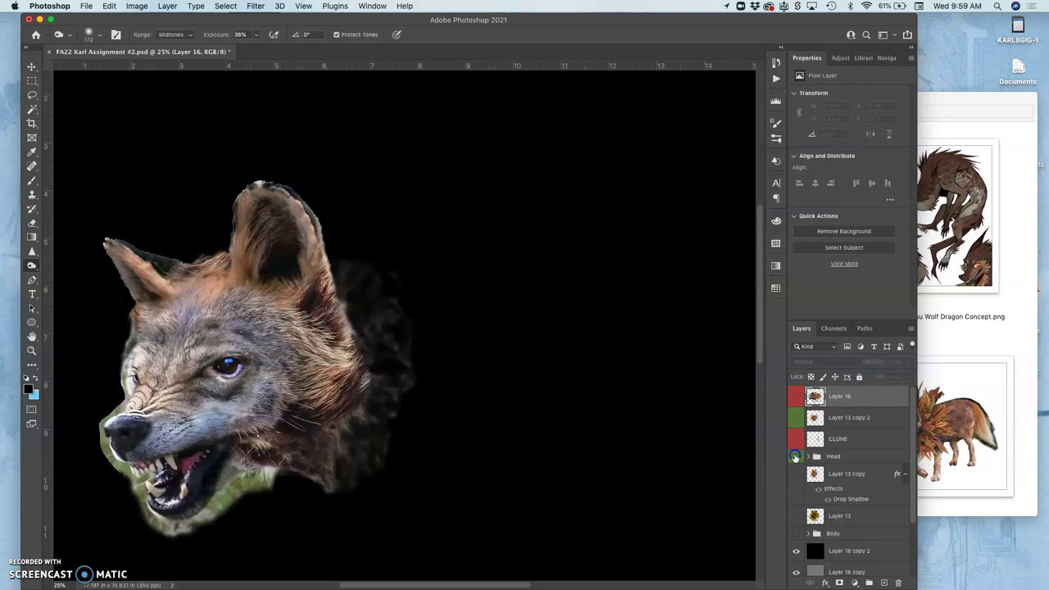
left_click(794, 457)
left_click(795, 396)
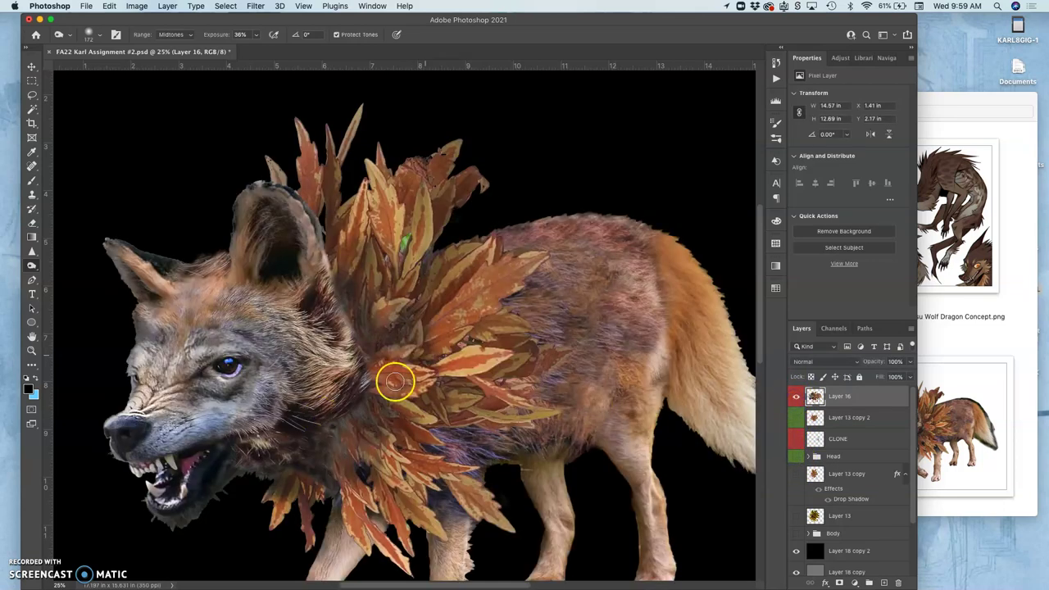
- Burn the midtones of the lower collar and the top of the near front leg to shade where the leaves overlap the body
key("space")
mouse_move(456, 294)
left_mouse_down()
mouse_move(364, 260)
mouse_move(350, 210)
left_mouse_up()
left_click(355, 388)
left_click(358, 450)
left_click(343, 495)
left_click_drag(330, 466, 327, 529)
mouse_move(318, 431)
left_mouse_down()
mouse_move(296, 414)
mouse_move(307, 409)
mouse_move(332, 440)
left_mouse_up()
mouse_move(298, 394)
left_mouse_down()
mouse_move(318, 401)
mouse_move(339, 378)
left_mouse_up()
left_click(316, 388)
- Darken the belly underside and the upper parts of both hind legs with midtone burn strokes
left_click(459, 369)
left_click(524, 362)
left_click(518, 341)
left_click(499, 344)
left_click(482, 366)
mouse_move(432, 381)
left_mouse_down()
mouse_move(424, 377)
mouse_move(416, 400)
left_mouse_up()
left_click(461, 385)
left_click(420, 383)
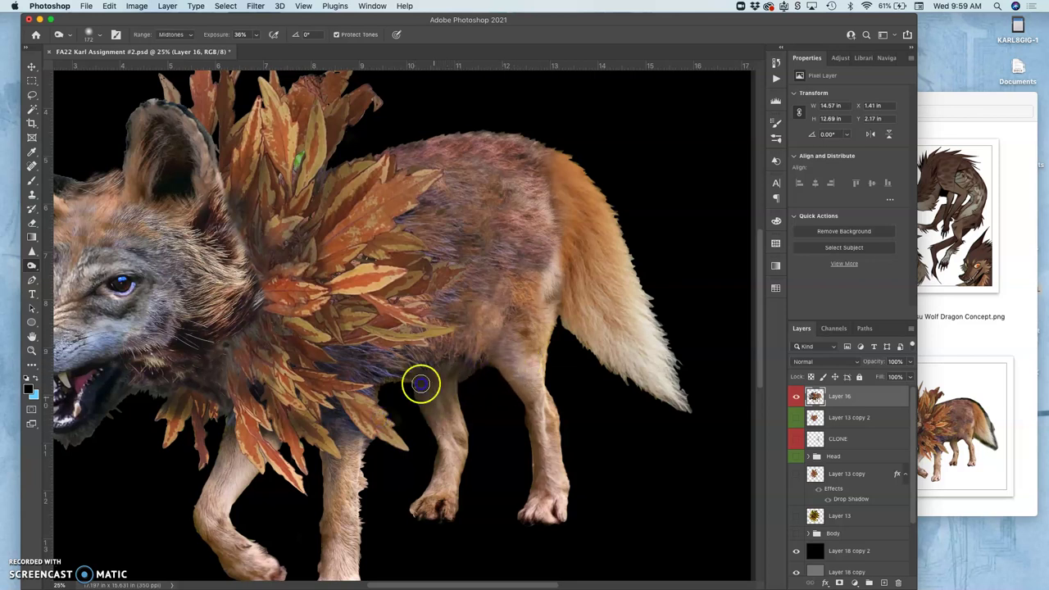
left_click(499, 361)
left_click(526, 404)
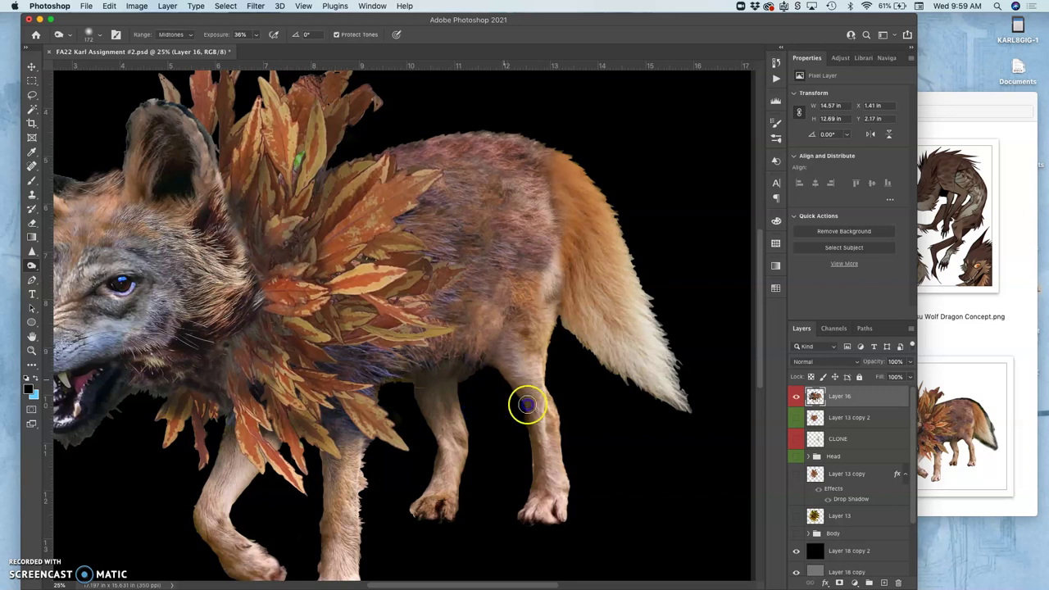
- Burn shading along the tail, from its base beside the rump down through the orange fur toward the pale tip
left_click(558, 206)
left_click(557, 193)
left_click(585, 247)
mouse_move(584, 247)
left_mouse_down()
mouse_move(581, 333)
mouse_move(598, 345)
left_mouse_up()
mouse_move(585, 310)
left_mouse_down()
mouse_move(585, 330)
mouse_move(598, 326)
mouse_move(642, 380)
mouse_move(628, 366)
left_mouse_up()
left_click_drag(583, 284, 630, 356)
mouse_move(566, 206)
left_mouse_down()
mouse_move(557, 183)
mouse_move(569, 221)
left_mouse_up()
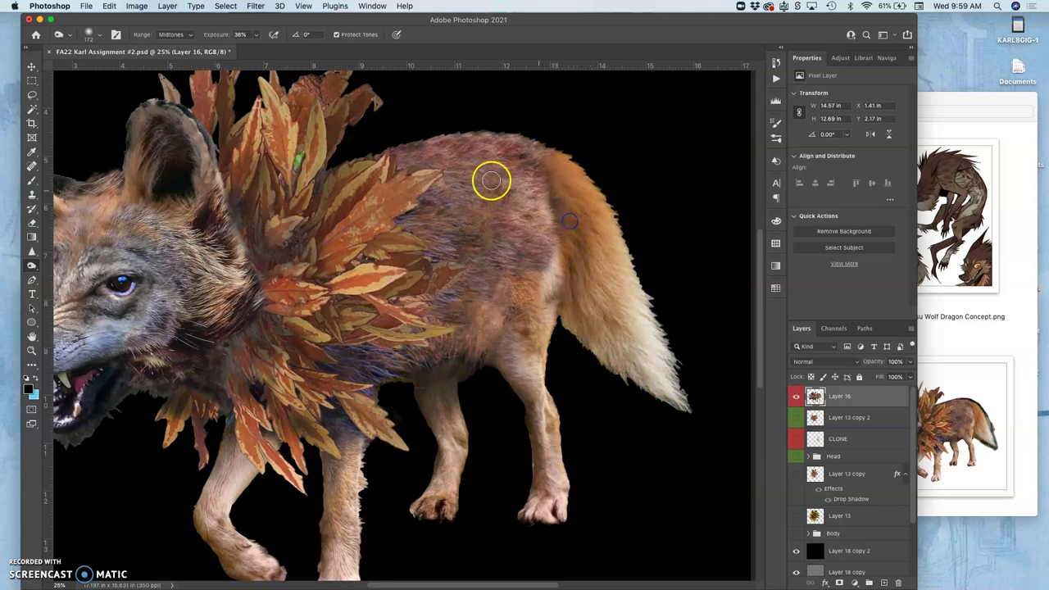
- Burn the midtones of the flank behind the collar, the rear collar leaves and the lower cheek fur
mouse_move(442, 172)
left_mouse_down()
mouse_move(375, 243)
mouse_move(420, 218)
mouse_move(430, 253)
left_mouse_up()
mouse_move(366, 261)
left_mouse_down()
mouse_move(386, 154)
mouse_move(377, 157)
left_mouse_up()
left_click_drag(231, 293, 196, 303)
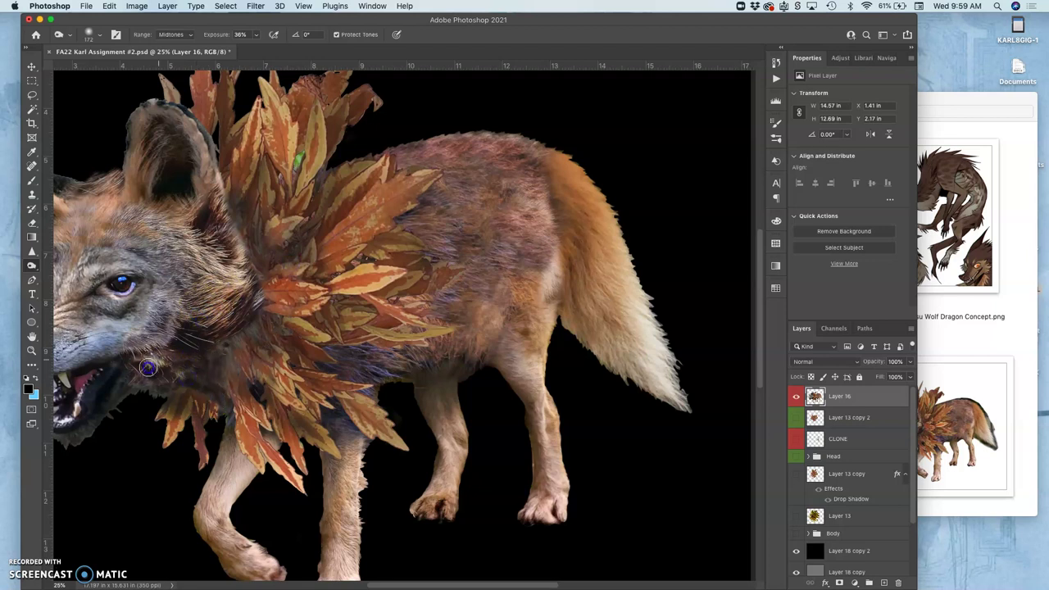
- Burn shading into the head at the chin, along the muzzle, around the near eye and at the mouth corner
left_click_drag(264, 390, 417, 297)
left_click(241, 348)
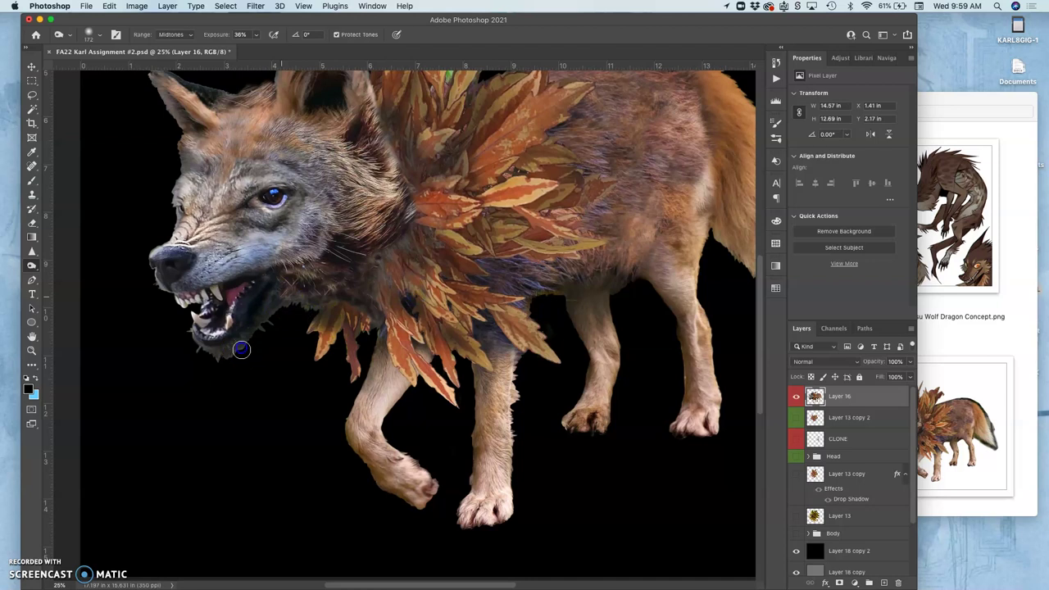
left_click_drag(221, 168, 196, 224)
mouse_move(253, 197)
left_mouse_down()
mouse_move(281, 192)
mouse_move(303, 129)
mouse_move(343, 175)
mouse_move(305, 194)
left_mouse_up()
left_click_drag(270, 262, 260, 275)
- Darken the underside of the throat and jaw, plus the top of the raised front leg beneath the collar
left_click_drag(342, 302, 293, 288)
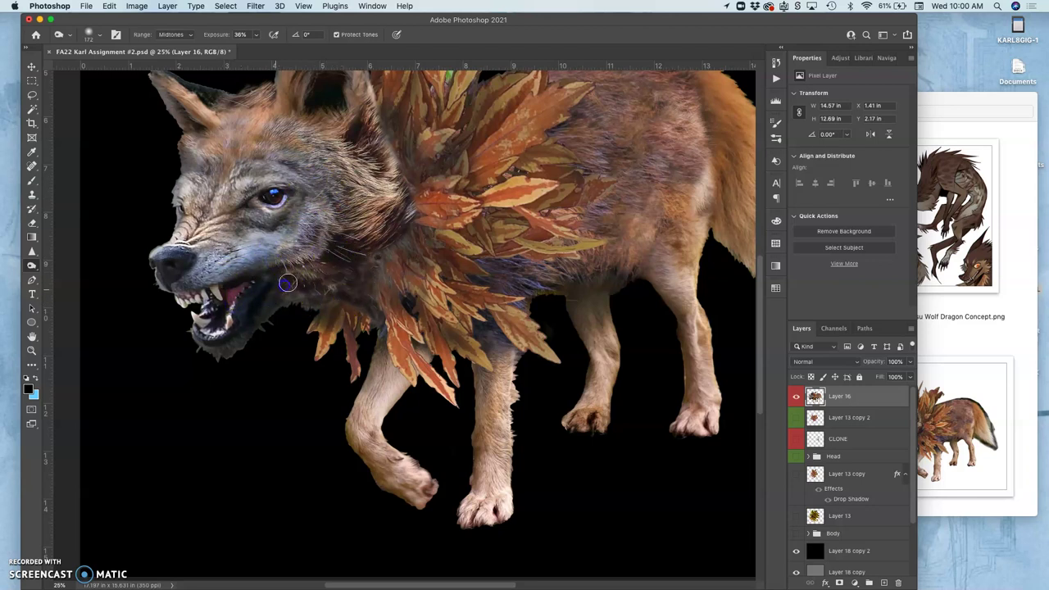
left_click_drag(304, 301, 326, 304)
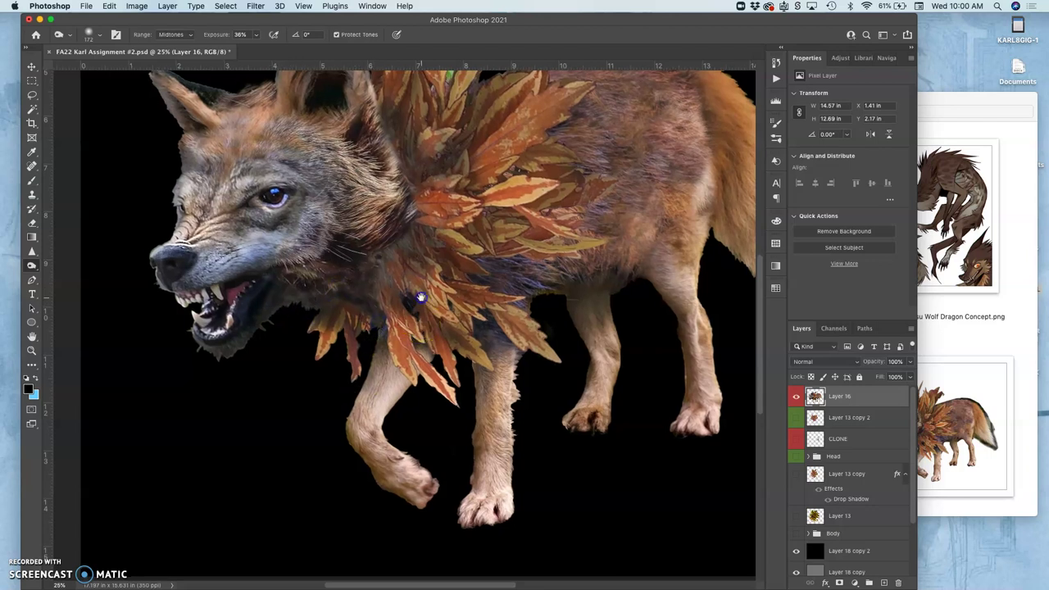
scroll(420, 335, "up", 3)
left_click(393, 399)
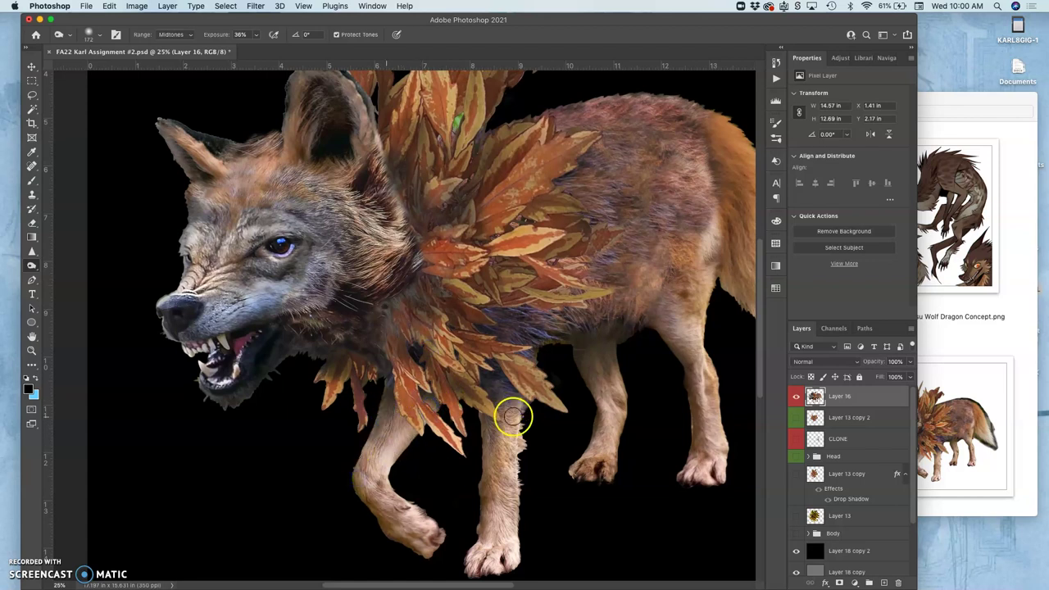